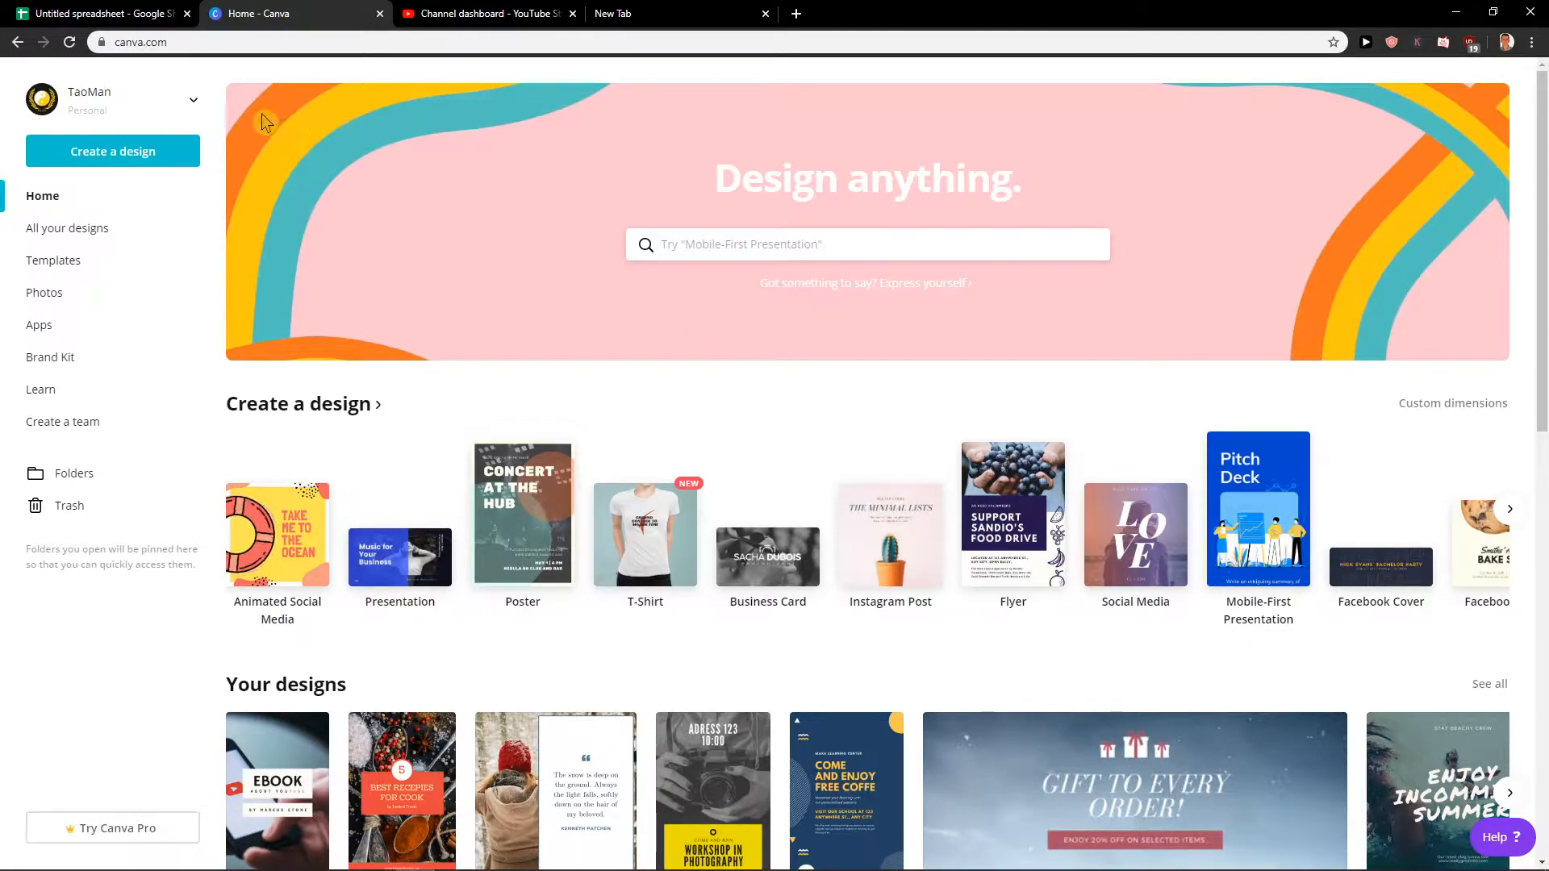
Create a new Logo design and browse the logo template categories.
{"action": "left_click", "coordinate": [171, 163]}
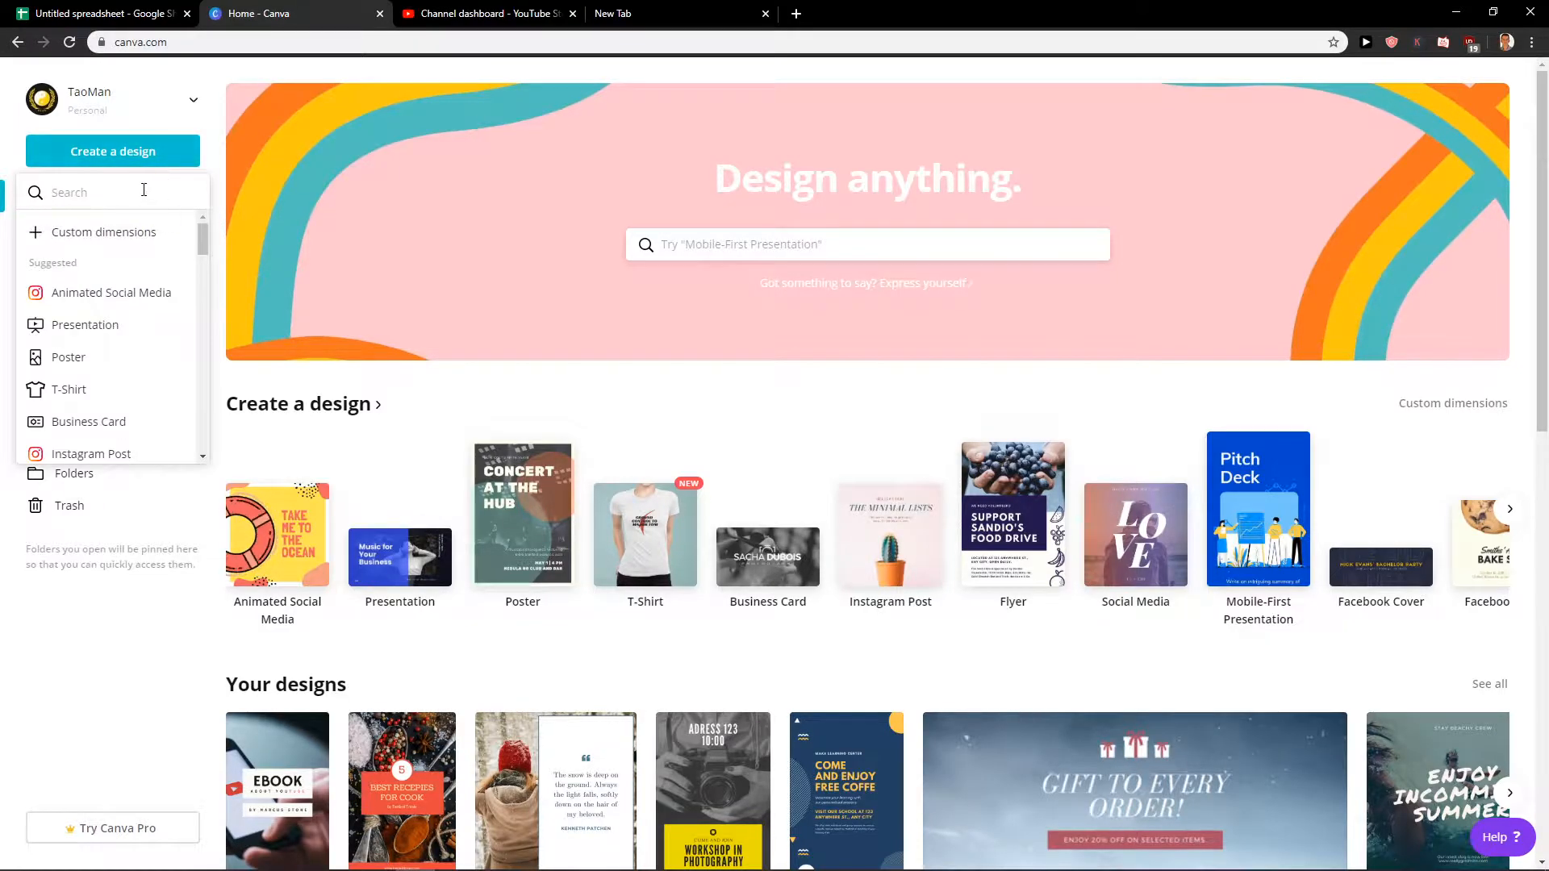
{"action": "type", "text": "logo"}
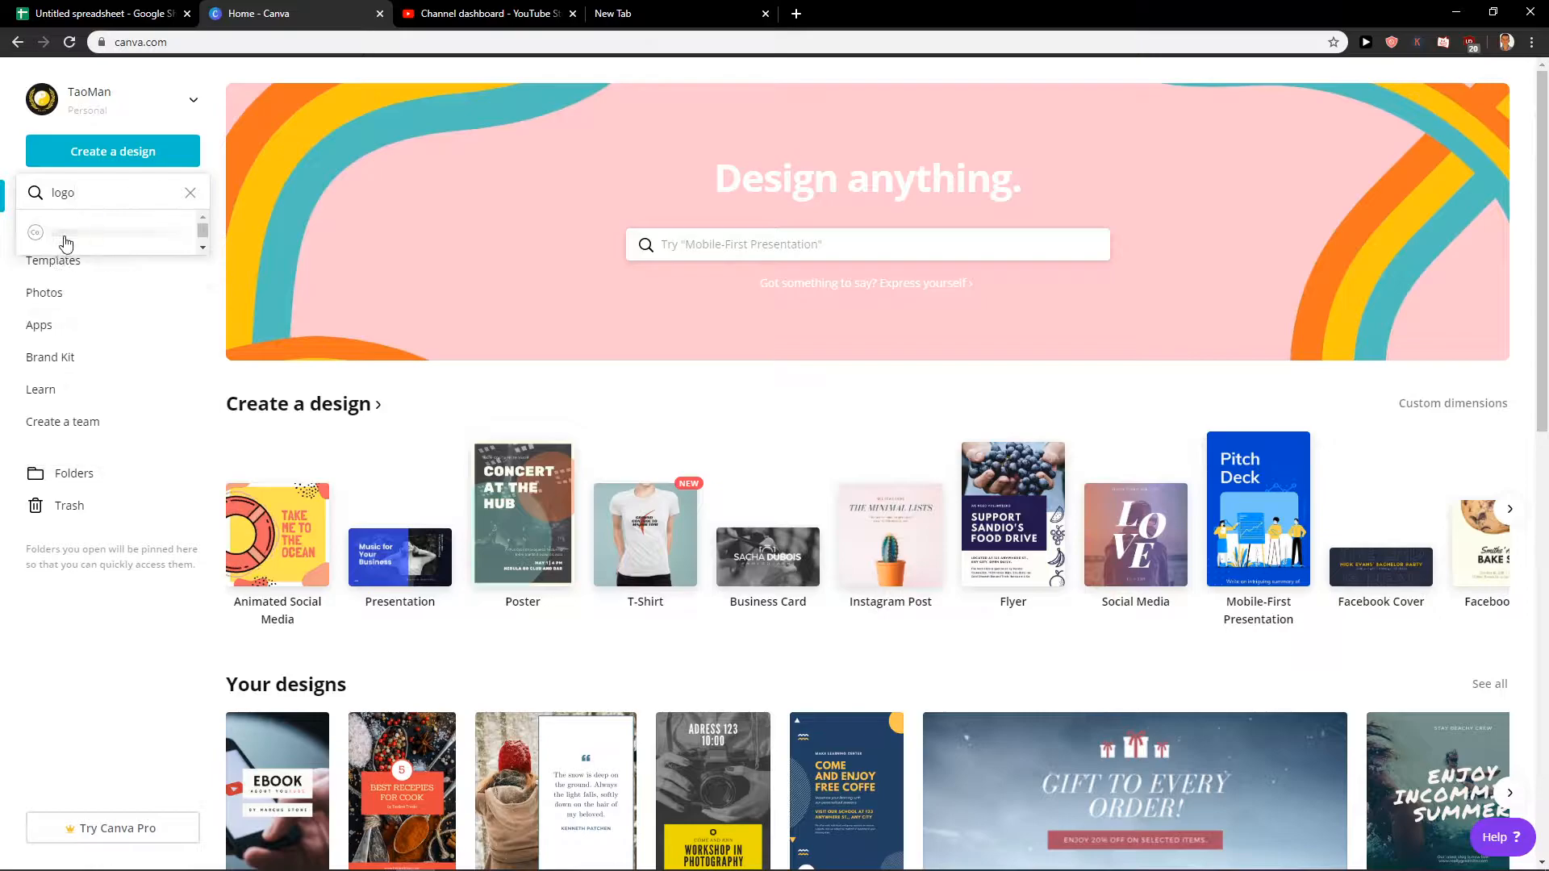
{"action": "left_click", "coordinate": [78, 234]}
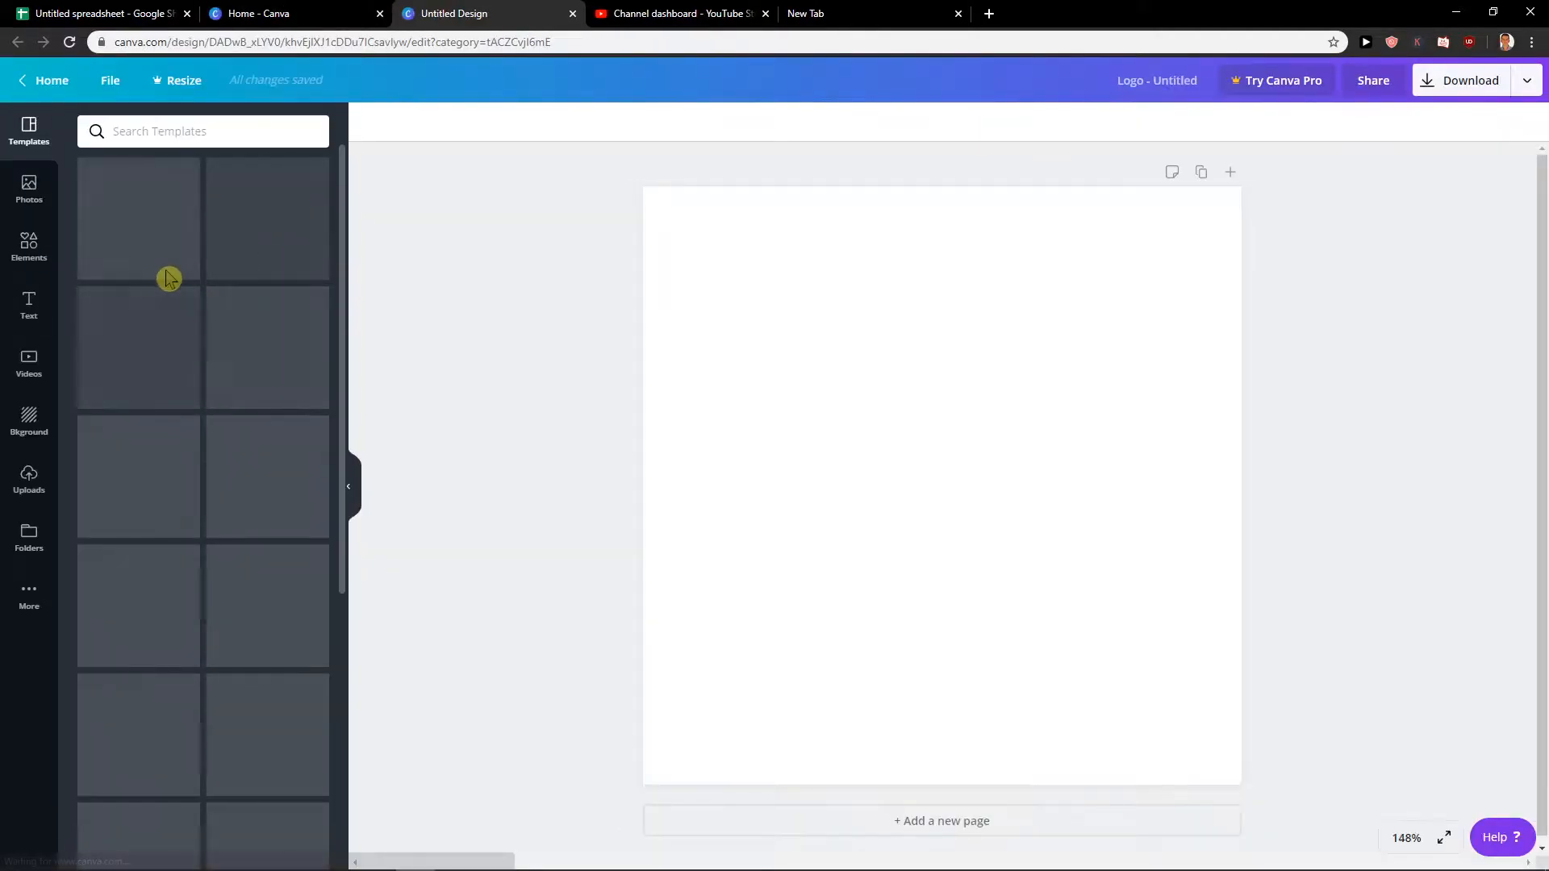
{"action": "scroll", "coordinate": [162, 292], "scroll_direction": "down", "scroll_amount": 6}
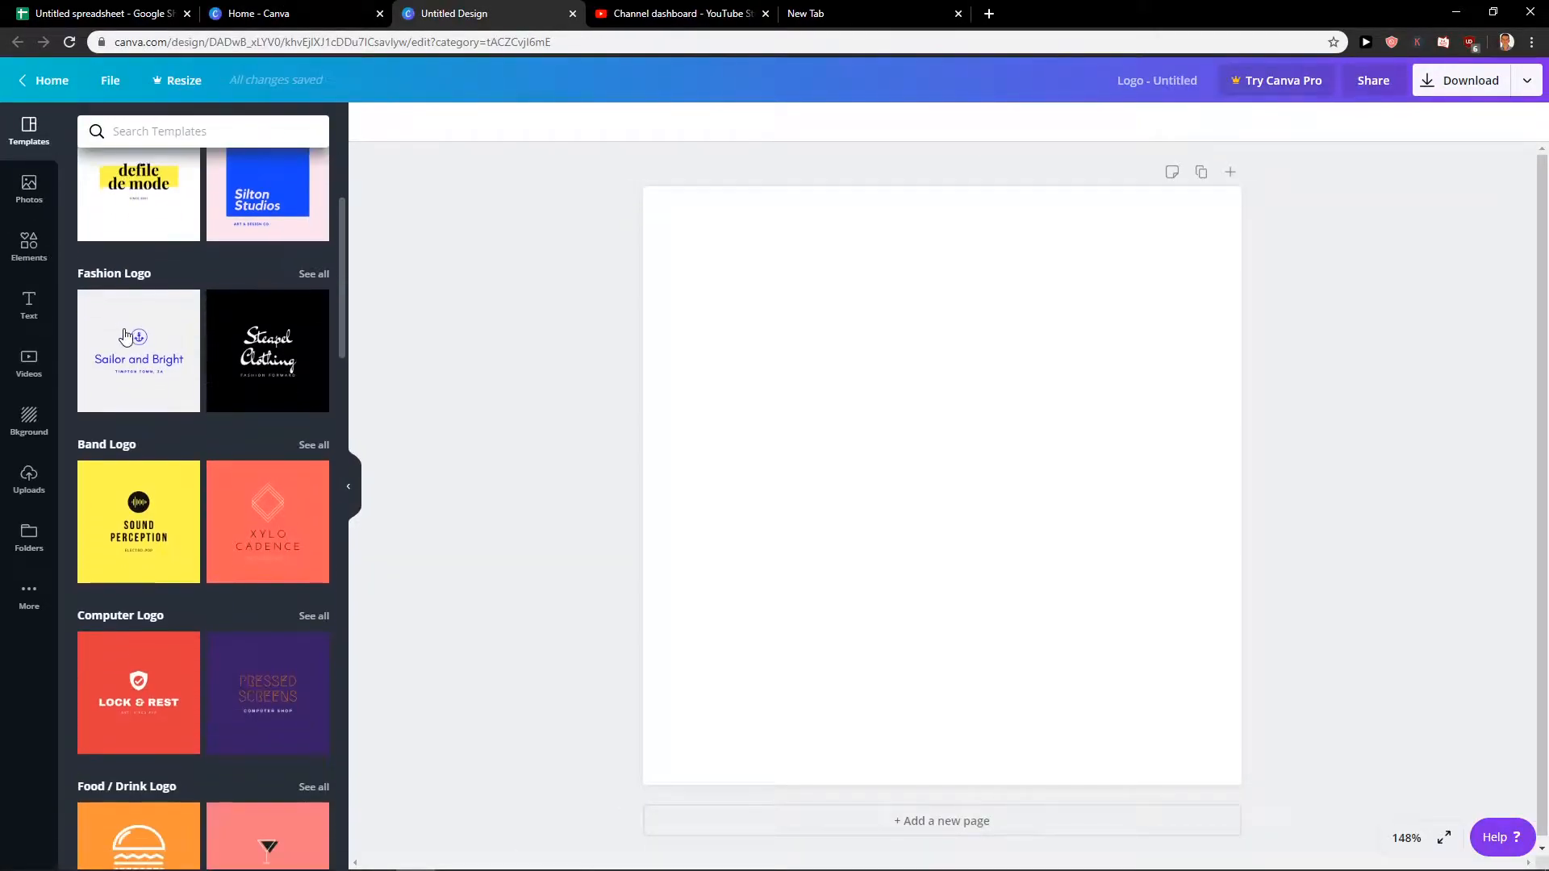
{"action": "scroll", "coordinate": [180, 426], "scroll_direction": "down", "scroll_amount": 12}
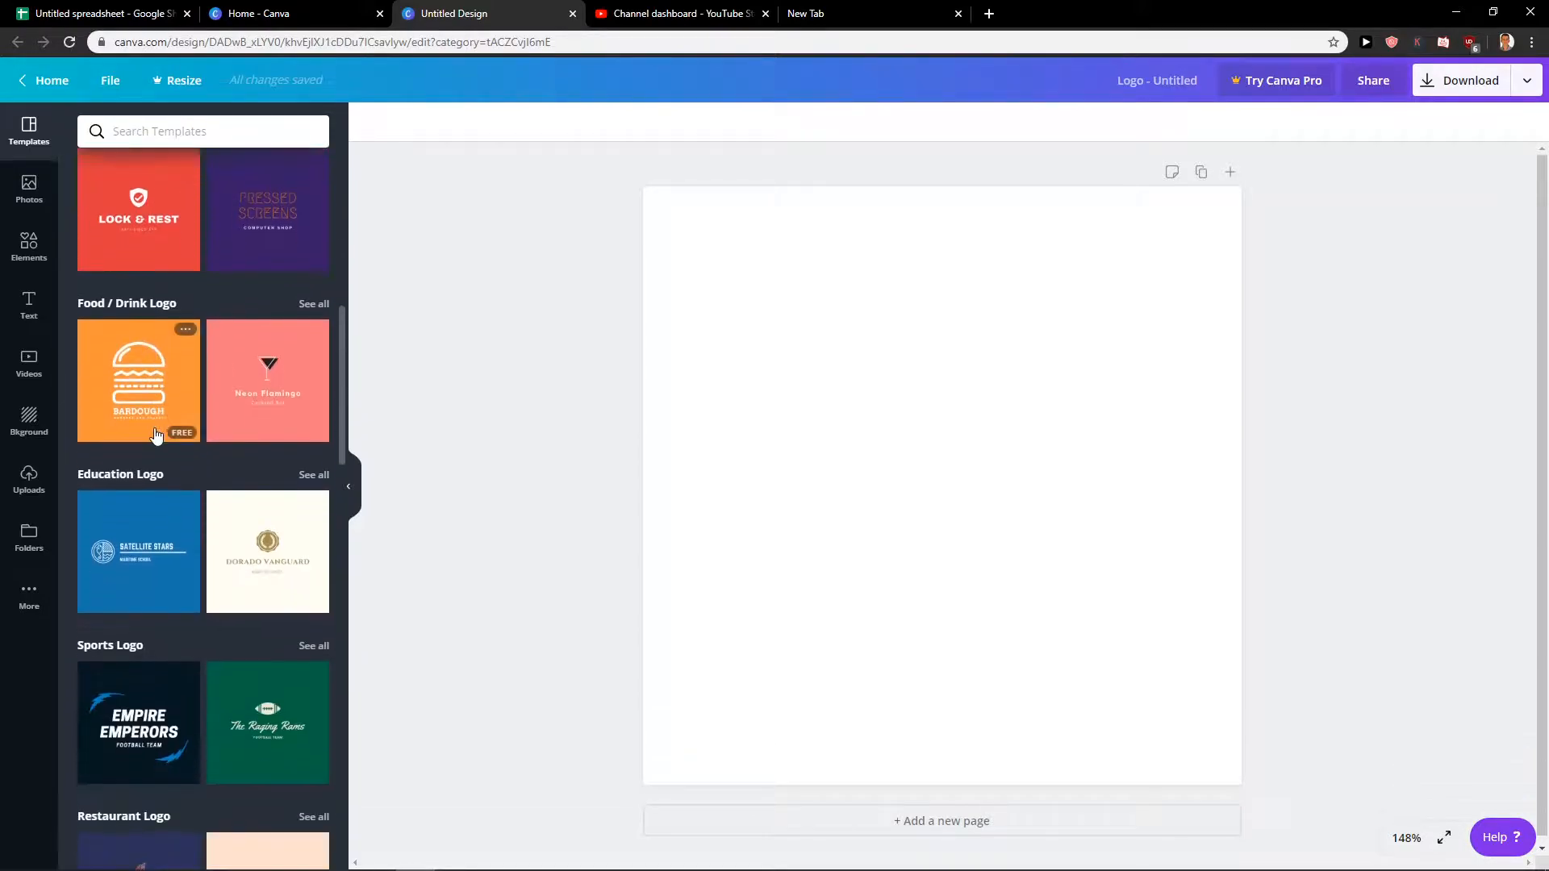
{"action": "scroll", "coordinate": [146, 440], "scroll_direction": "down", "scroll_amount": 9}
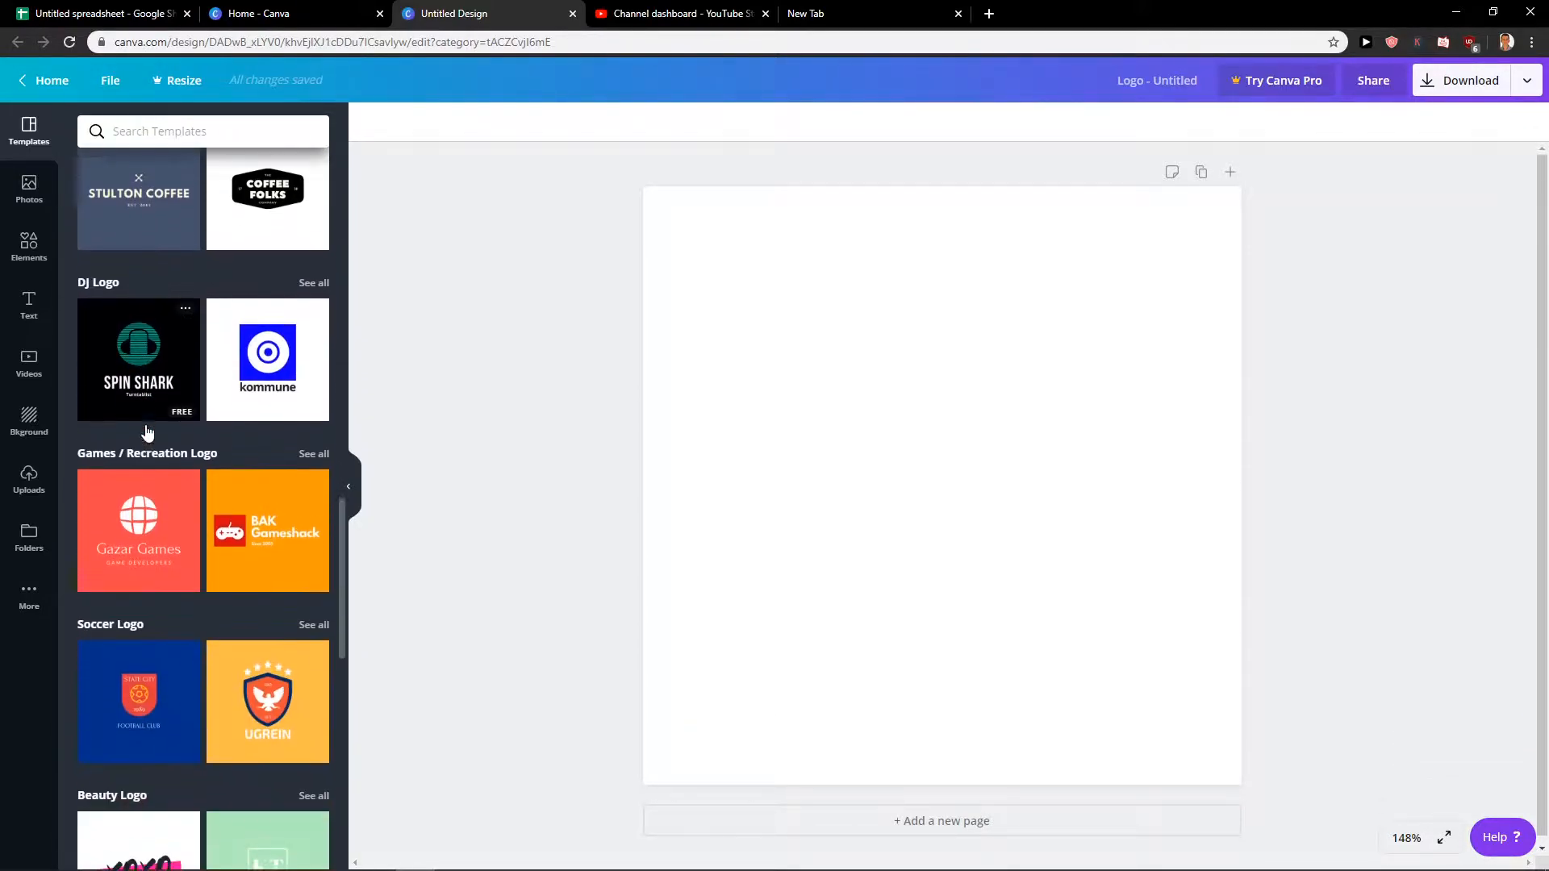
{"action": "scroll", "coordinate": [153, 431], "scroll_direction": "down", "scroll_amount": 6}
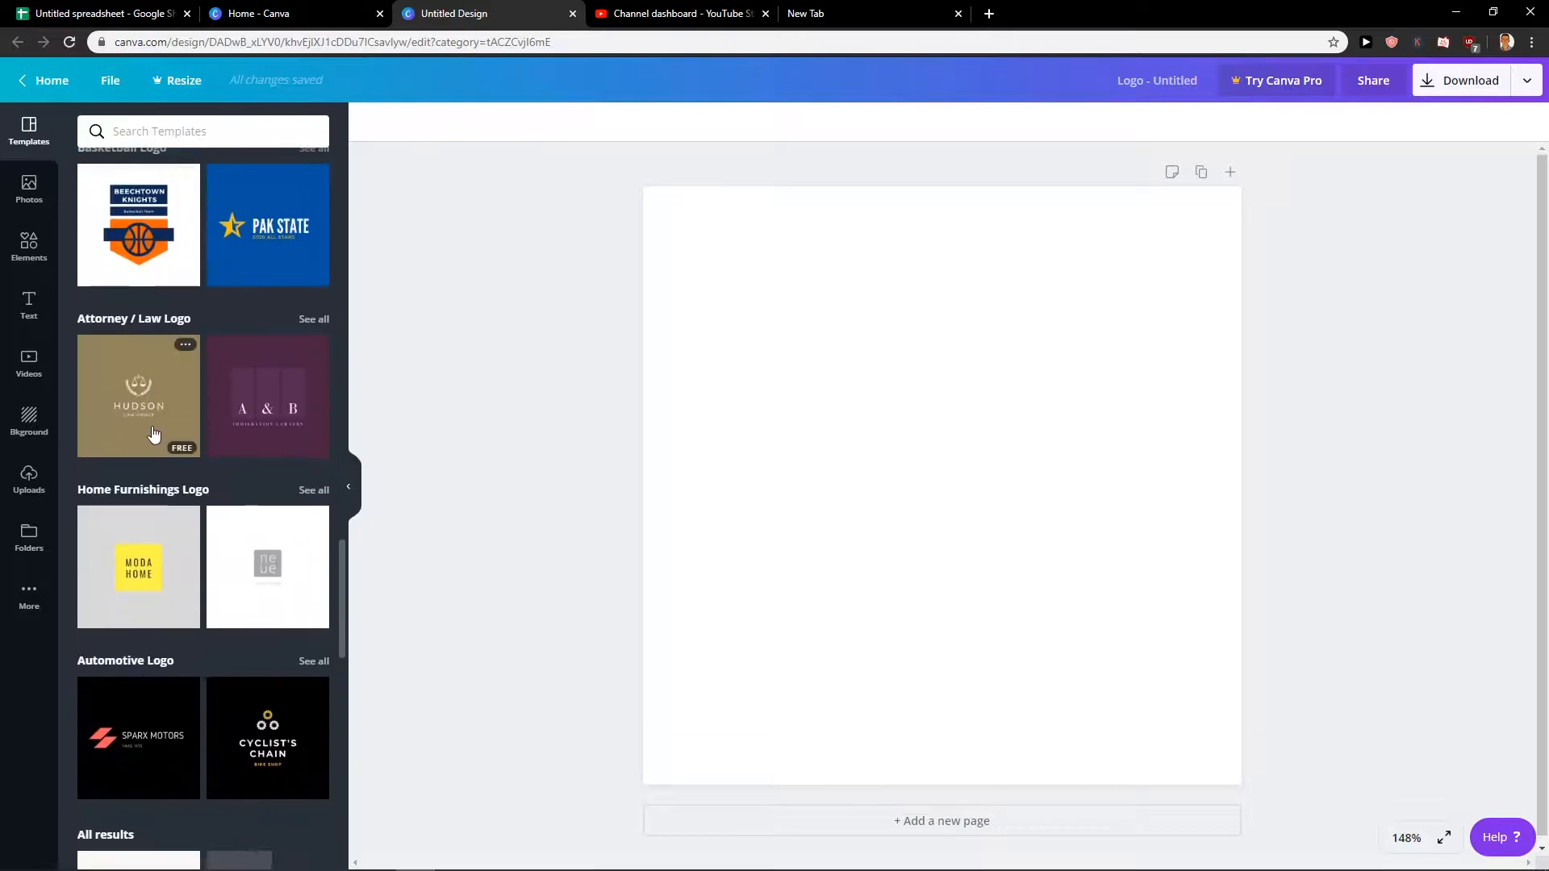
Find Google Play through a web search, open the store, and place its browser tab directly after the untitled design.
{"action": "left_click", "coordinate": [898, 29]}
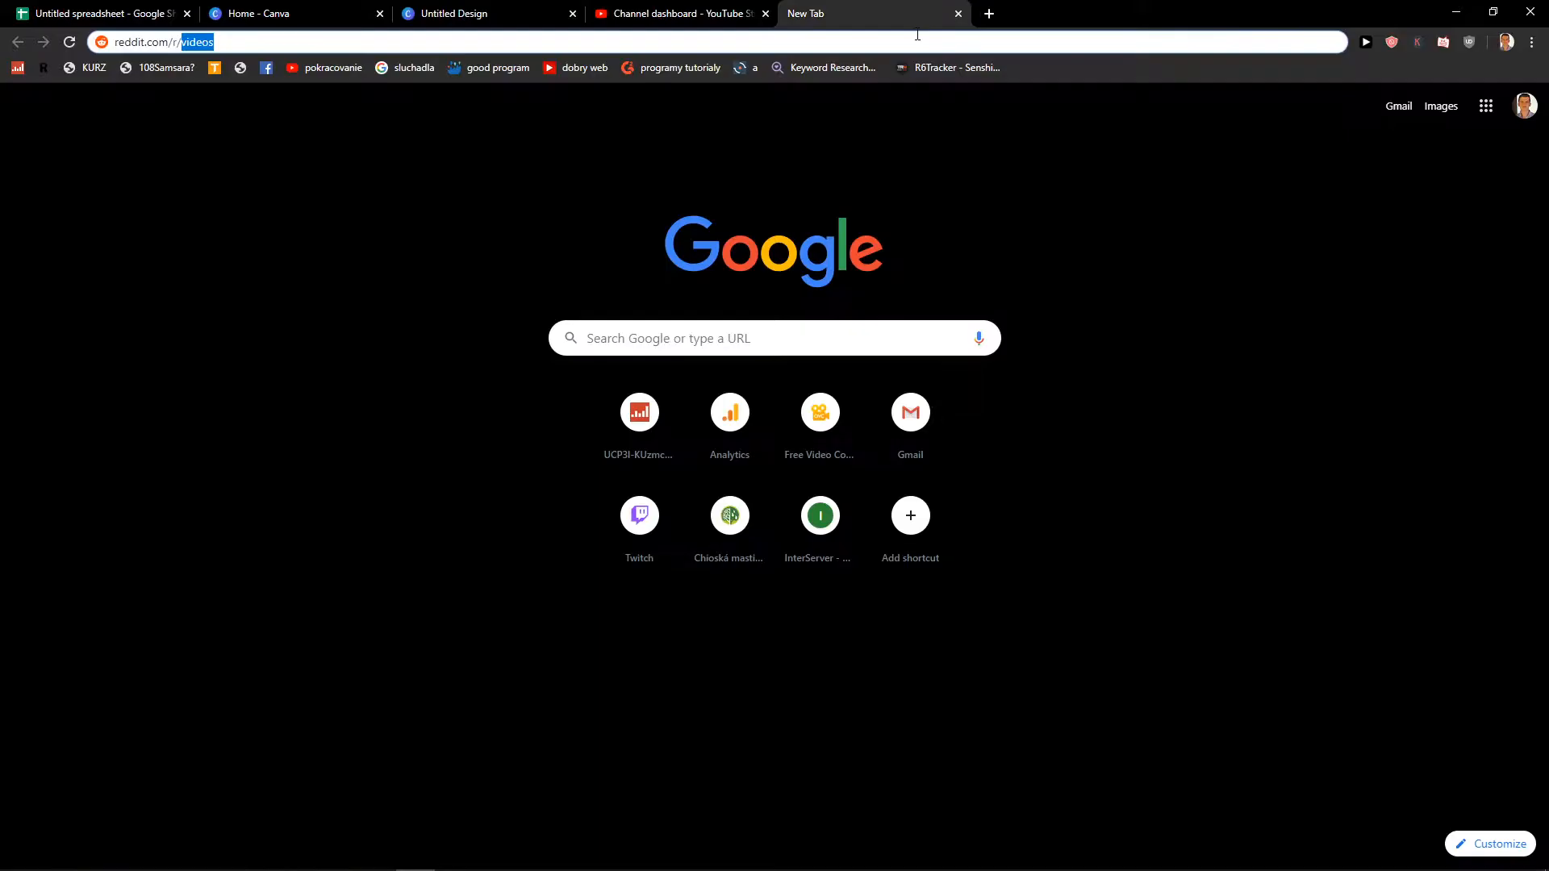
{"action": "type", "text": "google play"}
{"action": "key", "text": "Return"}
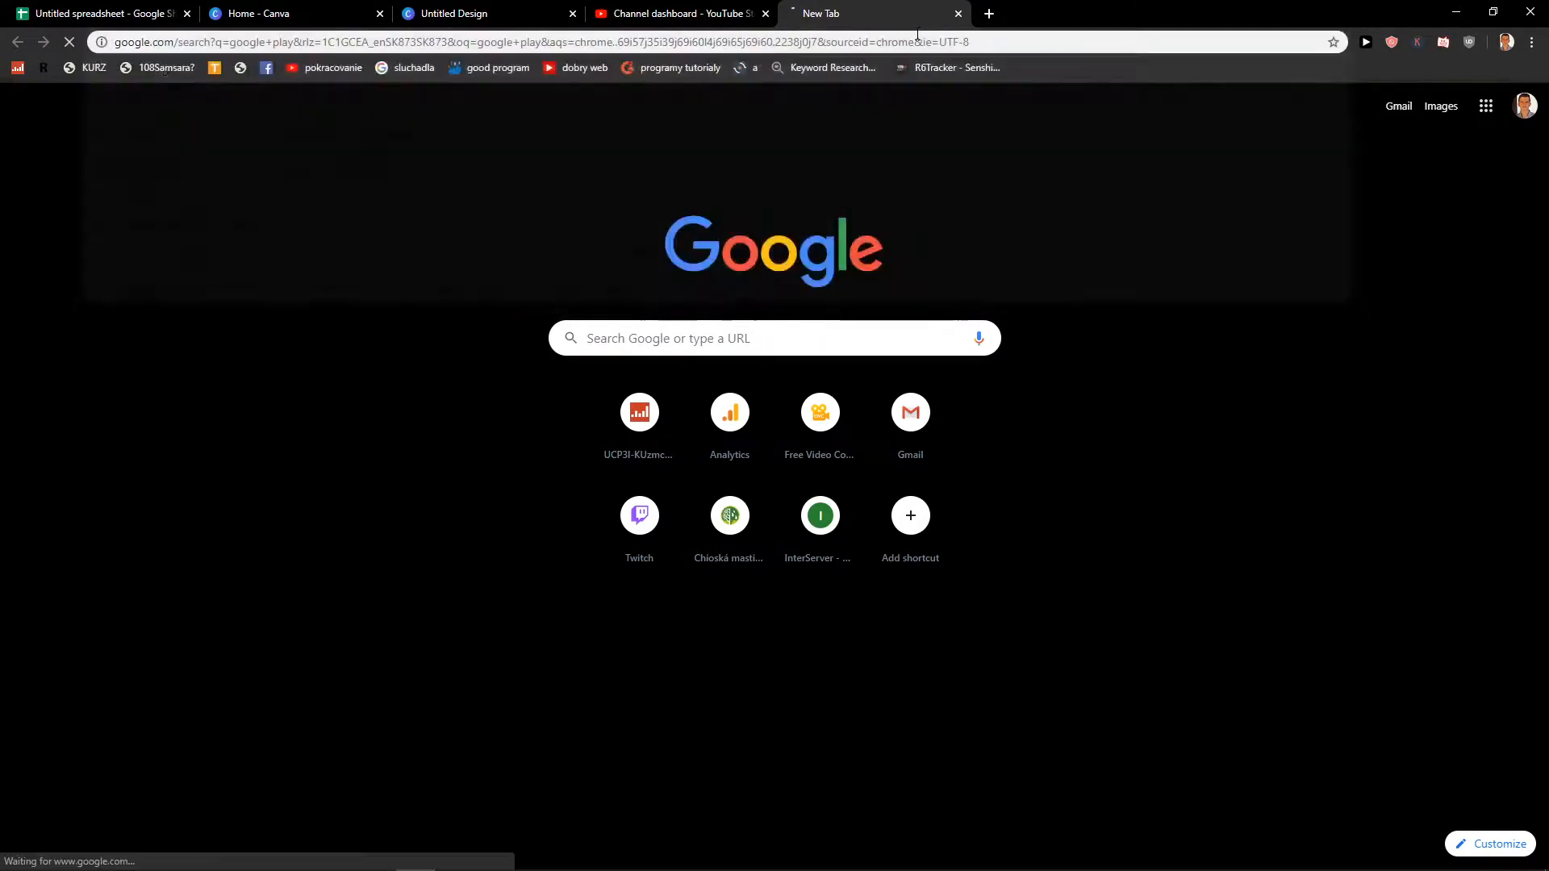
{"action": "left_click", "coordinate": [171, 202]}
{"action": "left_click_drag", "start_coordinate": [976, 10], "coordinate": [759, 12]}
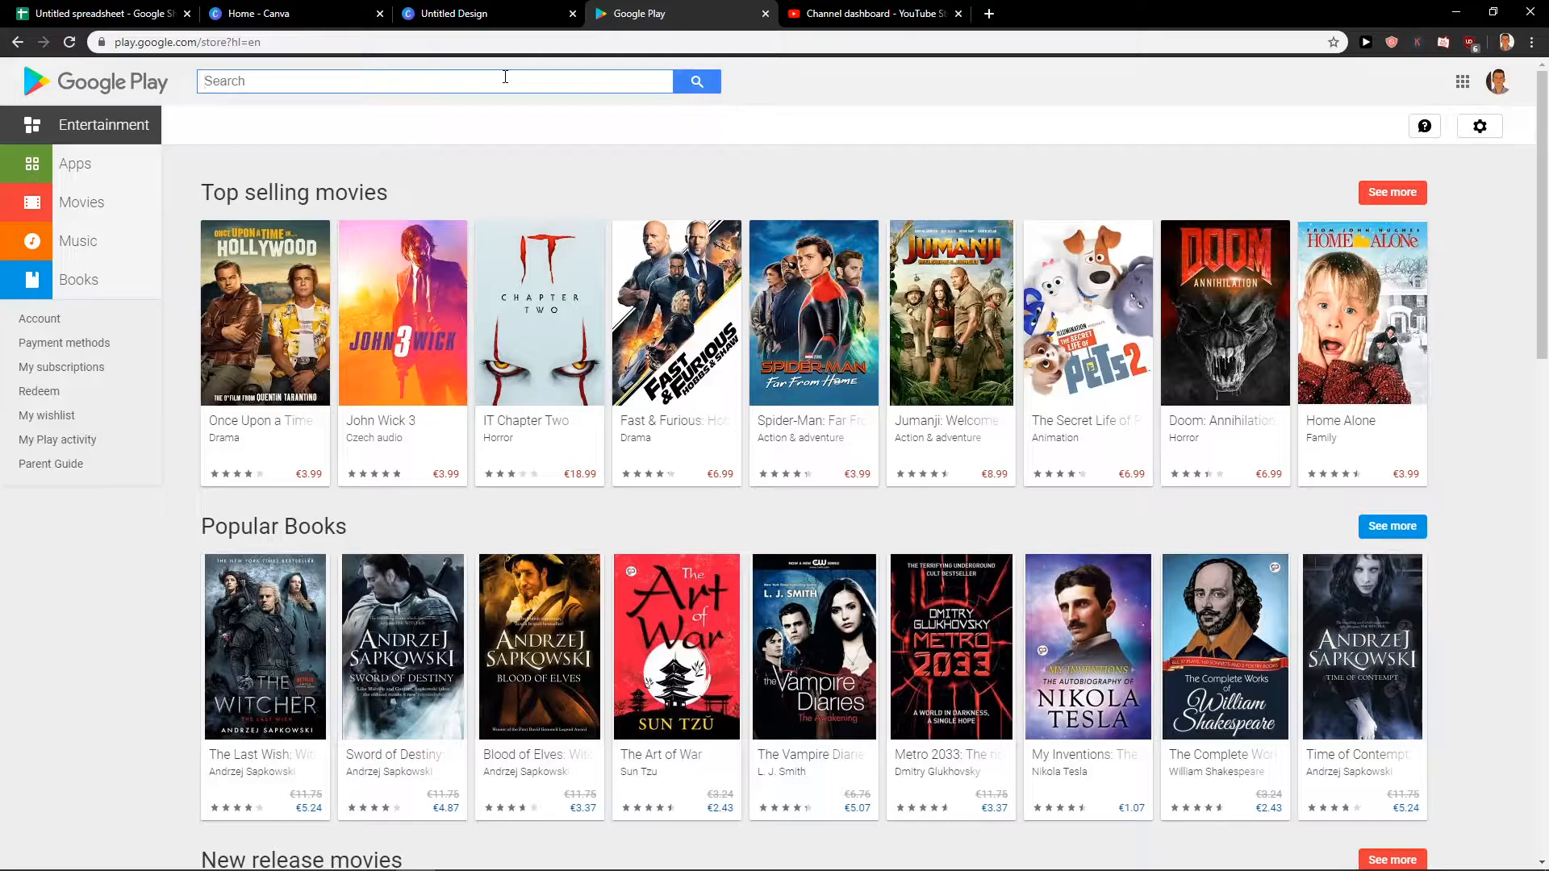
Open the Games category in the store's Apps section and look over the game icons.
{"action": "left_click", "coordinate": [70, 167]}
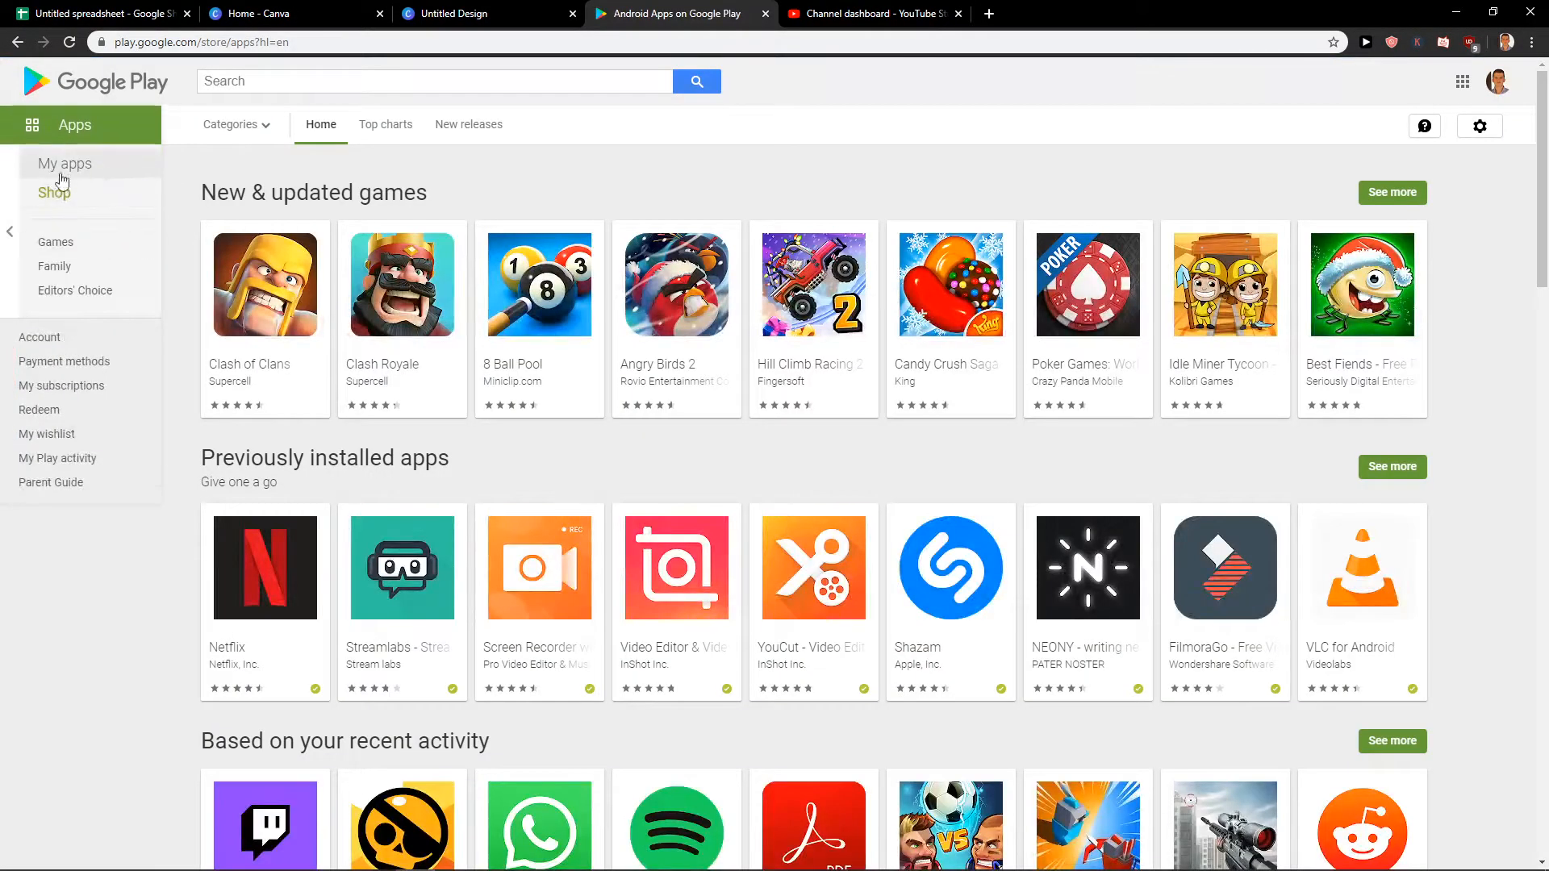
{"action": "left_click", "coordinate": [73, 250]}
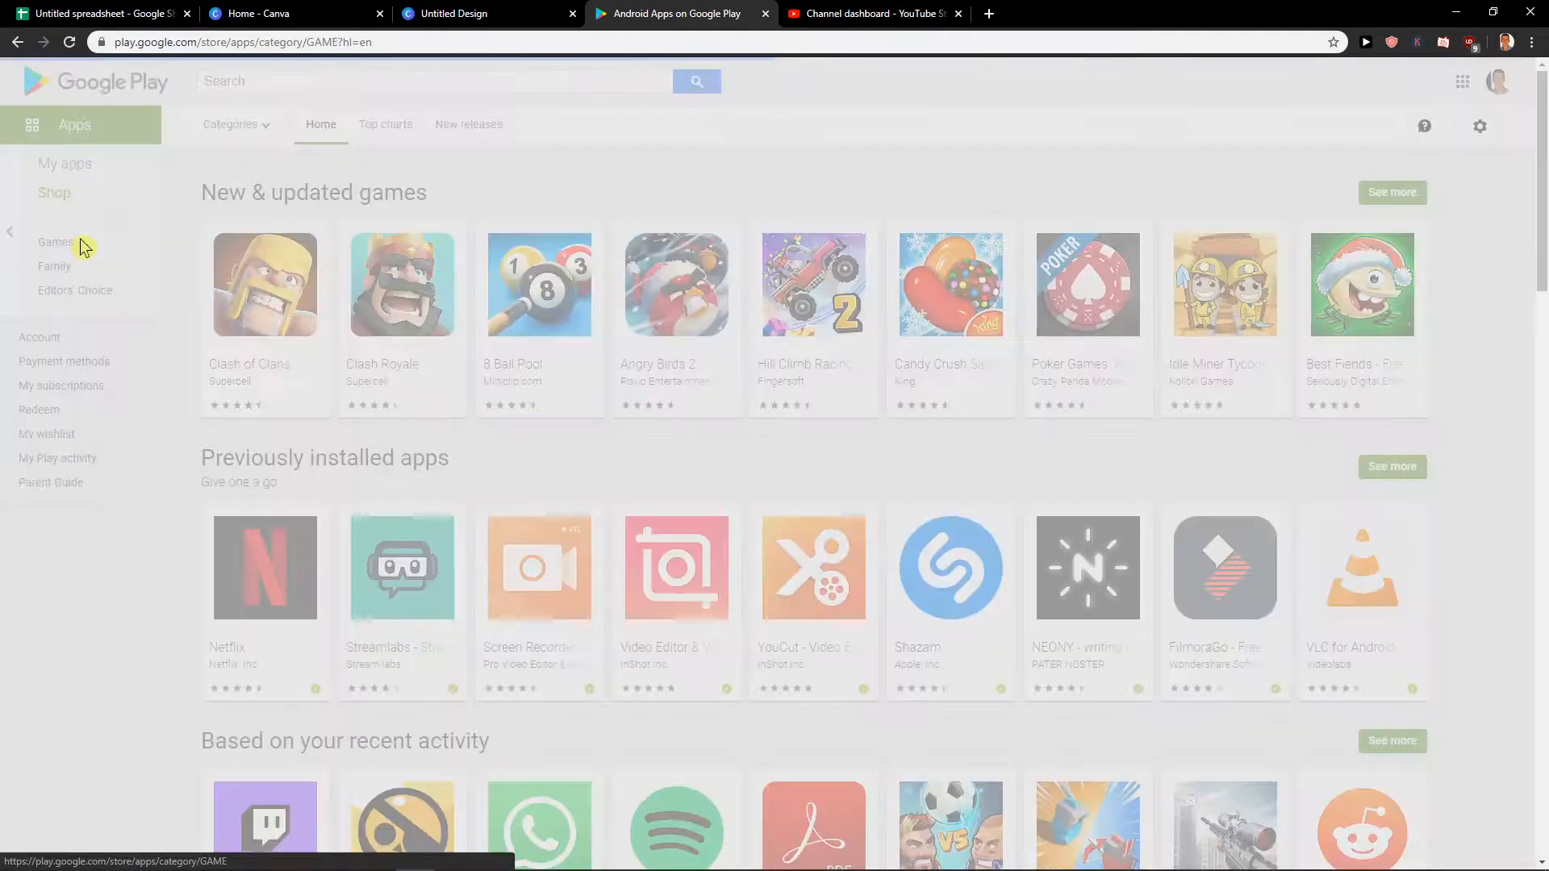
{"action": "scroll", "coordinate": [618, 395], "scroll_direction": "down", "scroll_amount": 4}
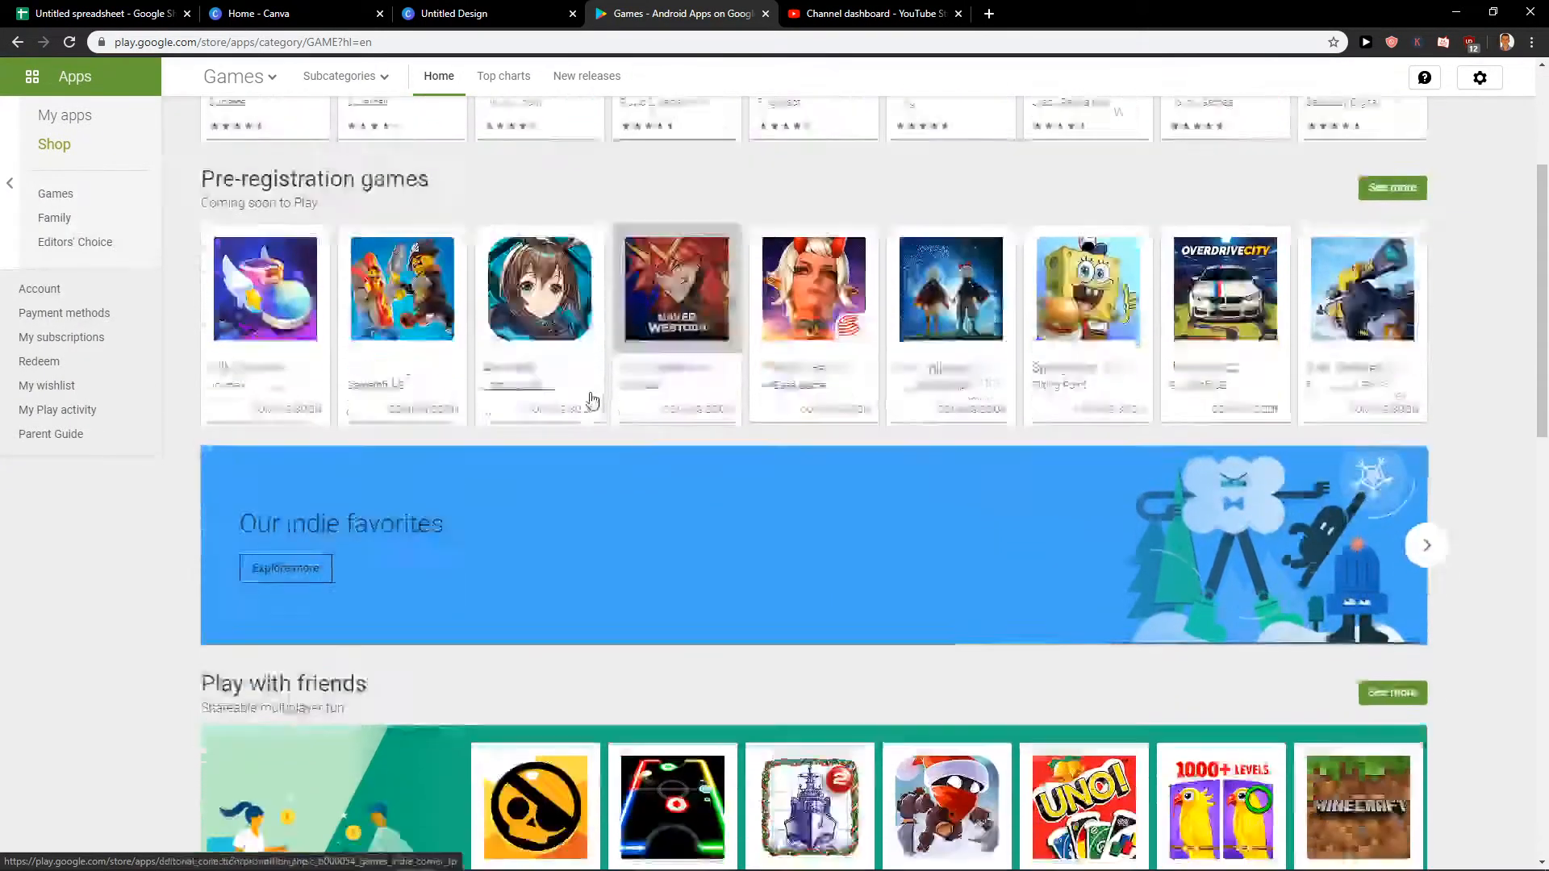
{"action": "scroll", "coordinate": [334, 242], "scroll_direction": "up", "scroll_amount": 4}
Search the store for "league of legends" to see related app icons.
{"action": "left_click", "coordinate": [334, 85]}
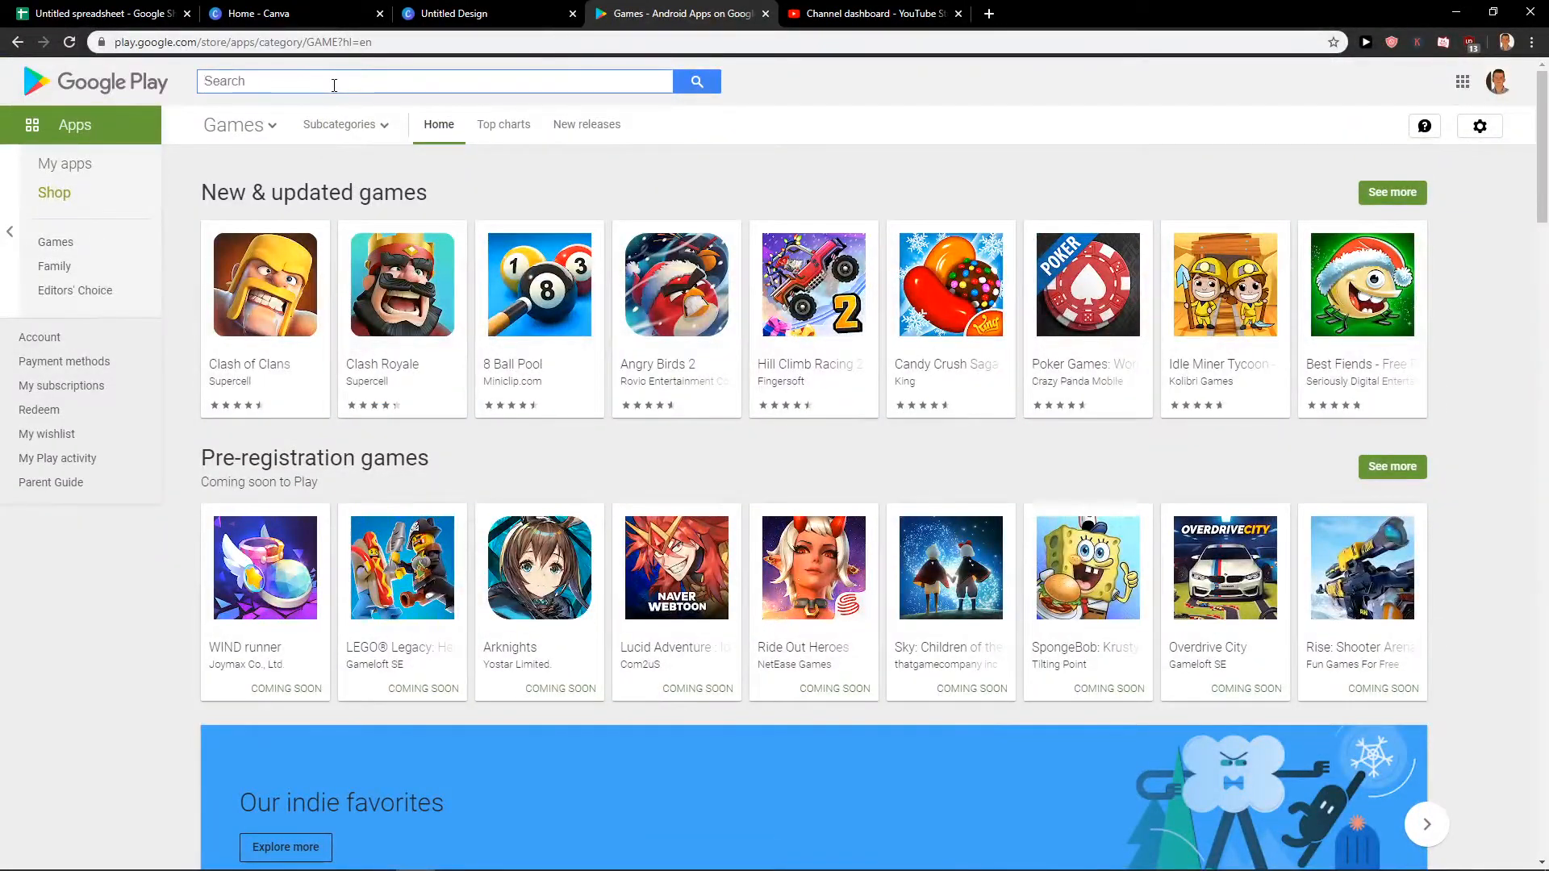
{"action": "type", "text": "lea "}
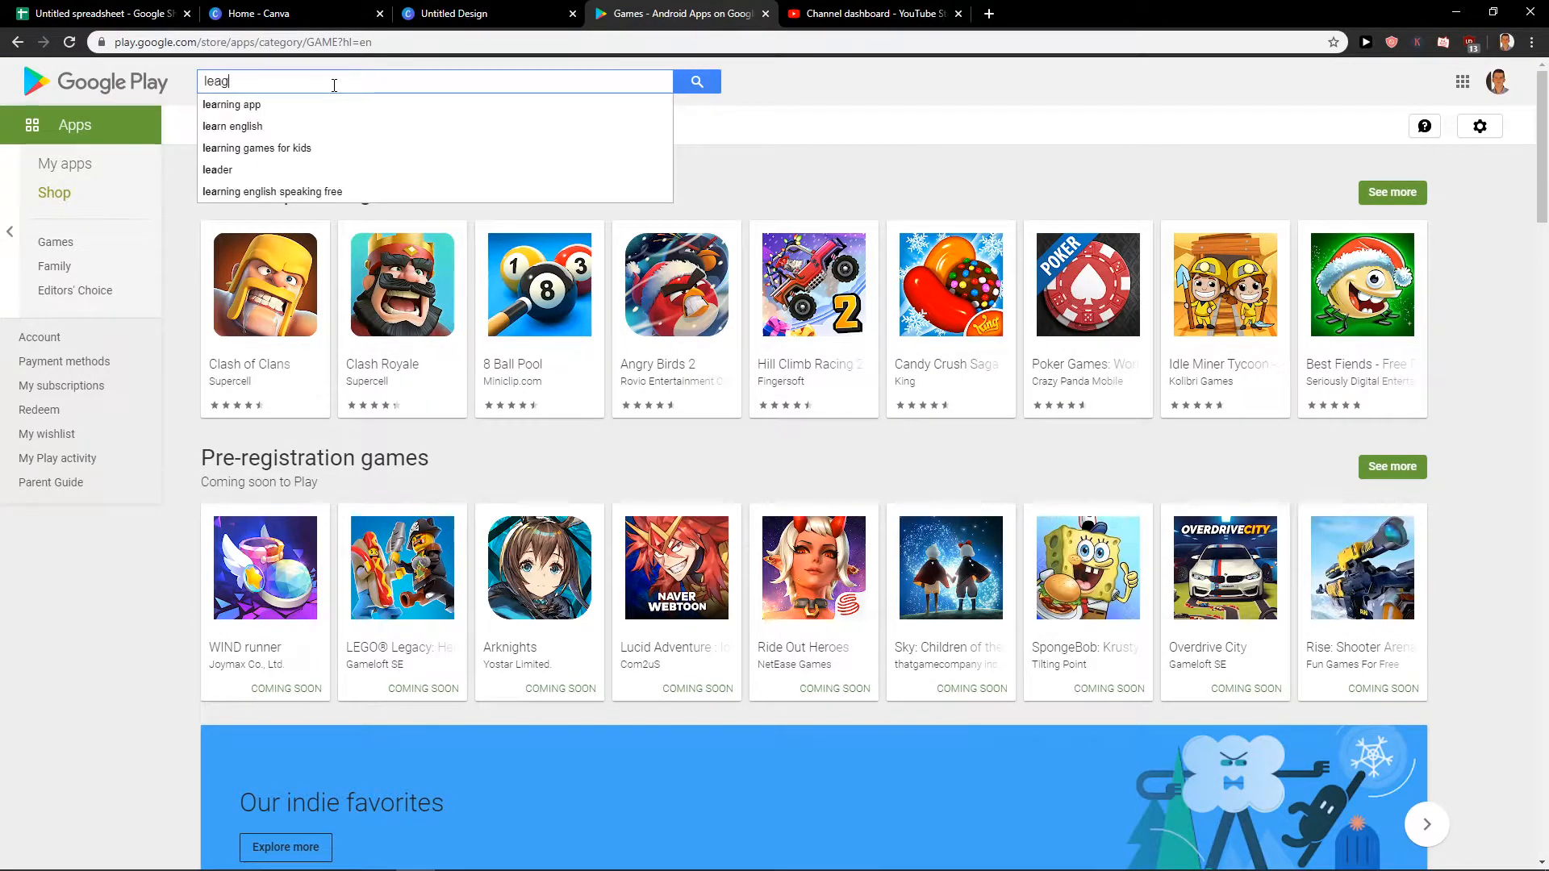
{"action": "type", "text": "ue of legends"}
{"action": "key", "text": "Return"}
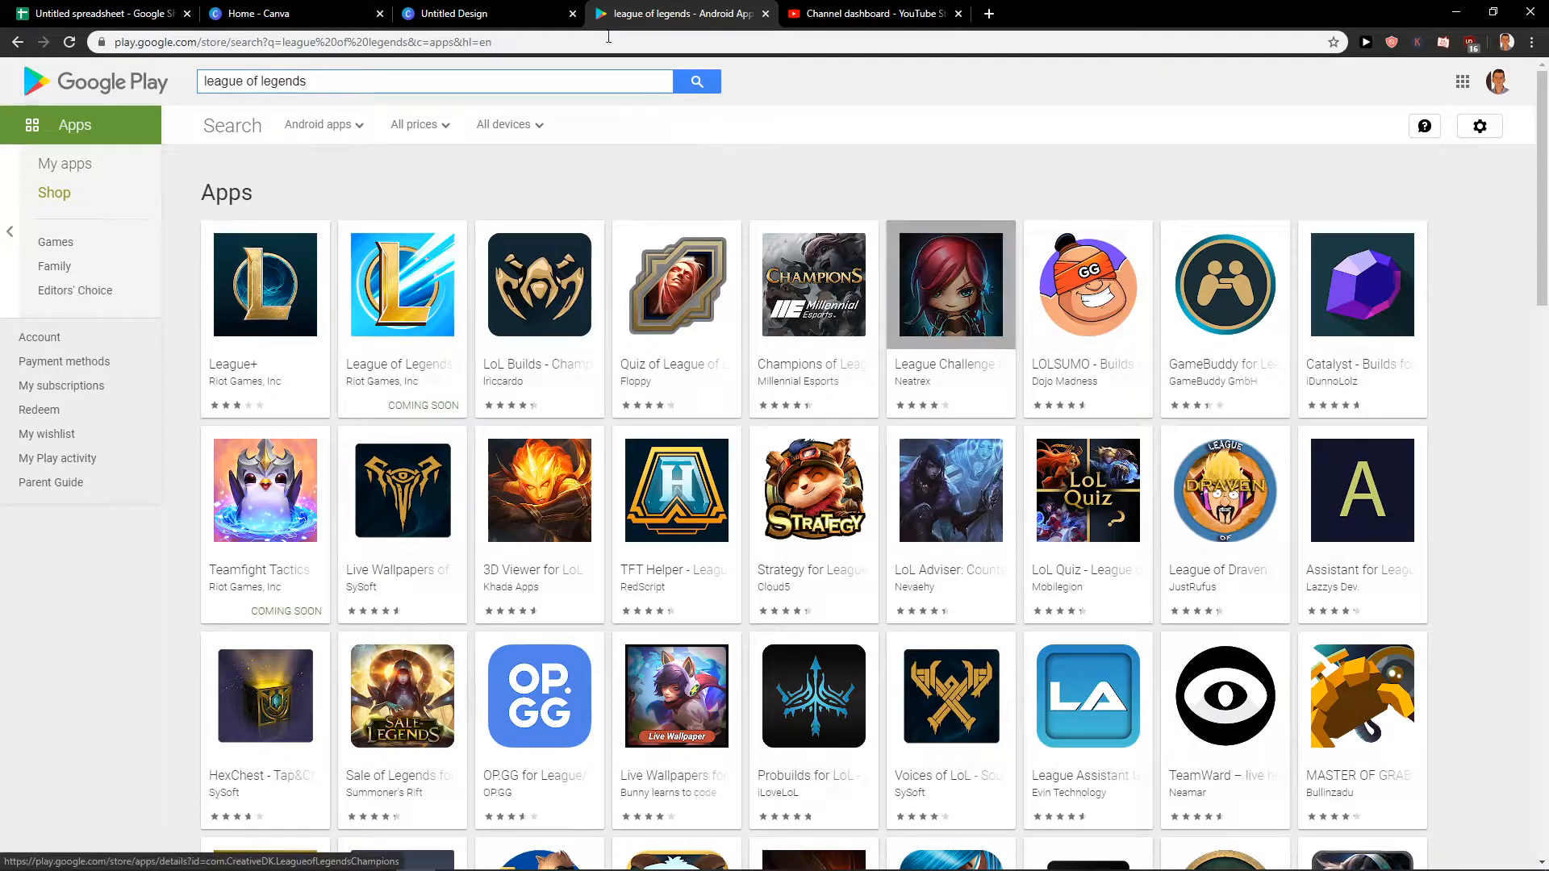
Return to the Google Play home page and reopen the Apps section.
{"action": "double_click", "coordinate": [407, 76]}
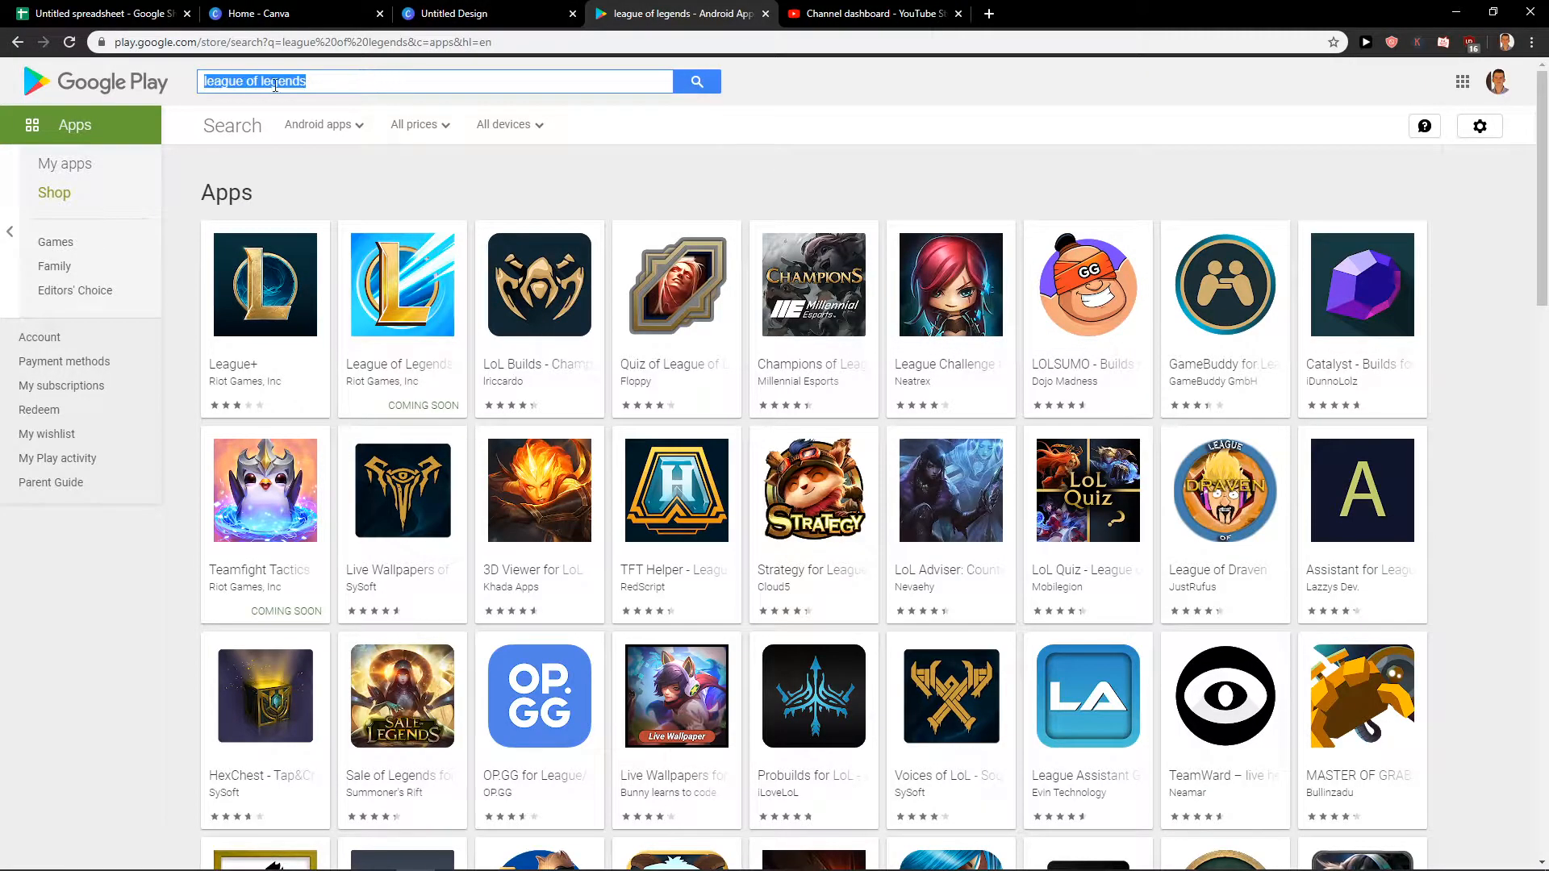
{"action": "left_click", "coordinate": [146, 87]}
{"action": "mouse_move", "coordinate": [48, 129]}
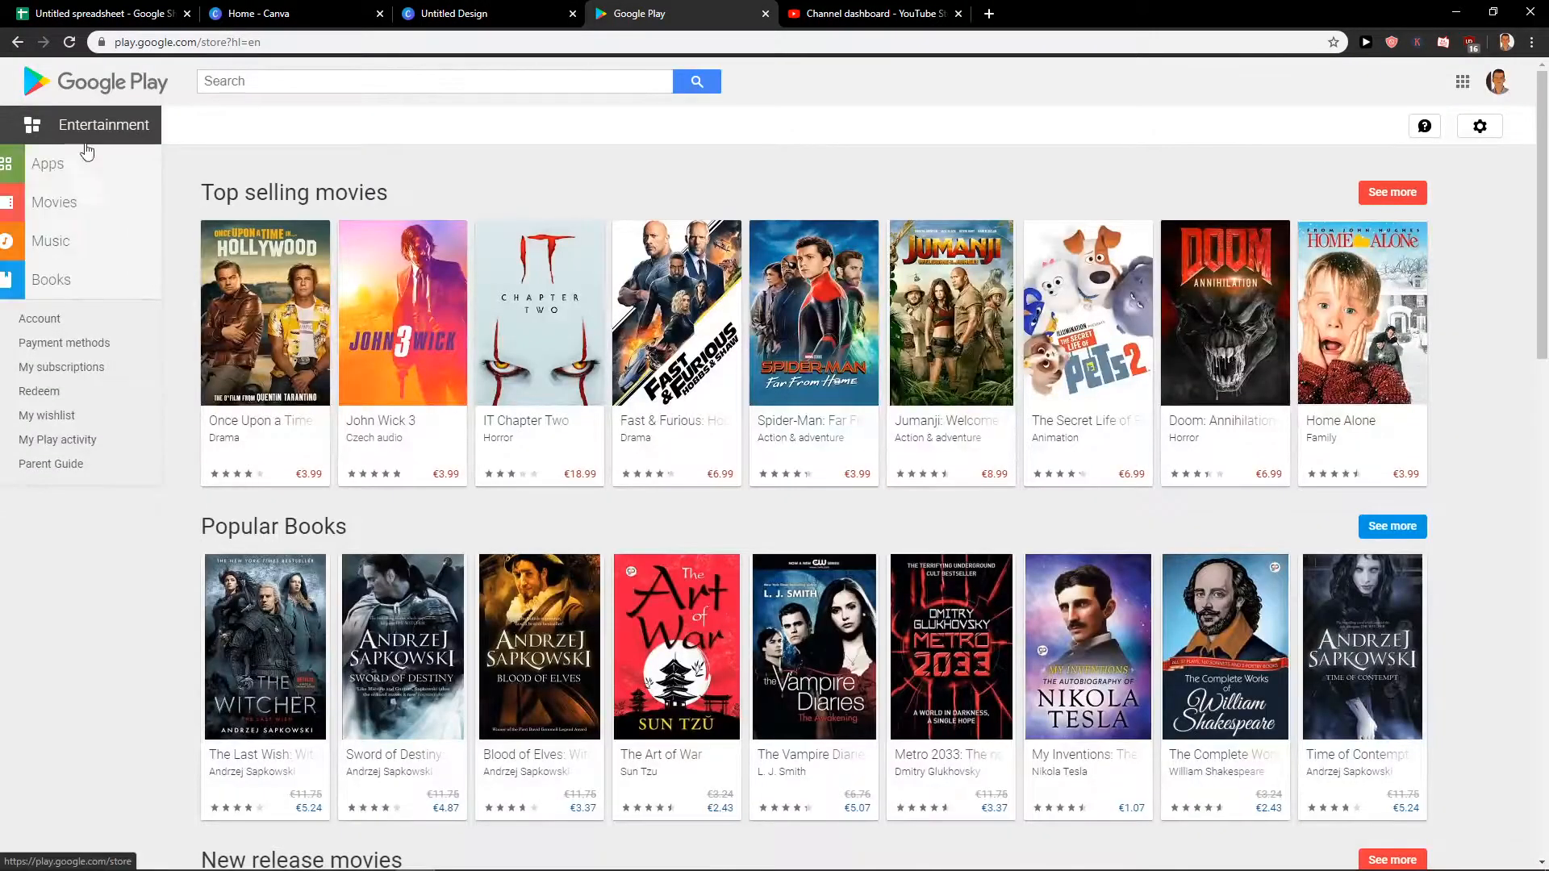
{"action": "left_click", "coordinate": [74, 171]}
{"action": "mouse_move", "coordinate": [71, 165]}
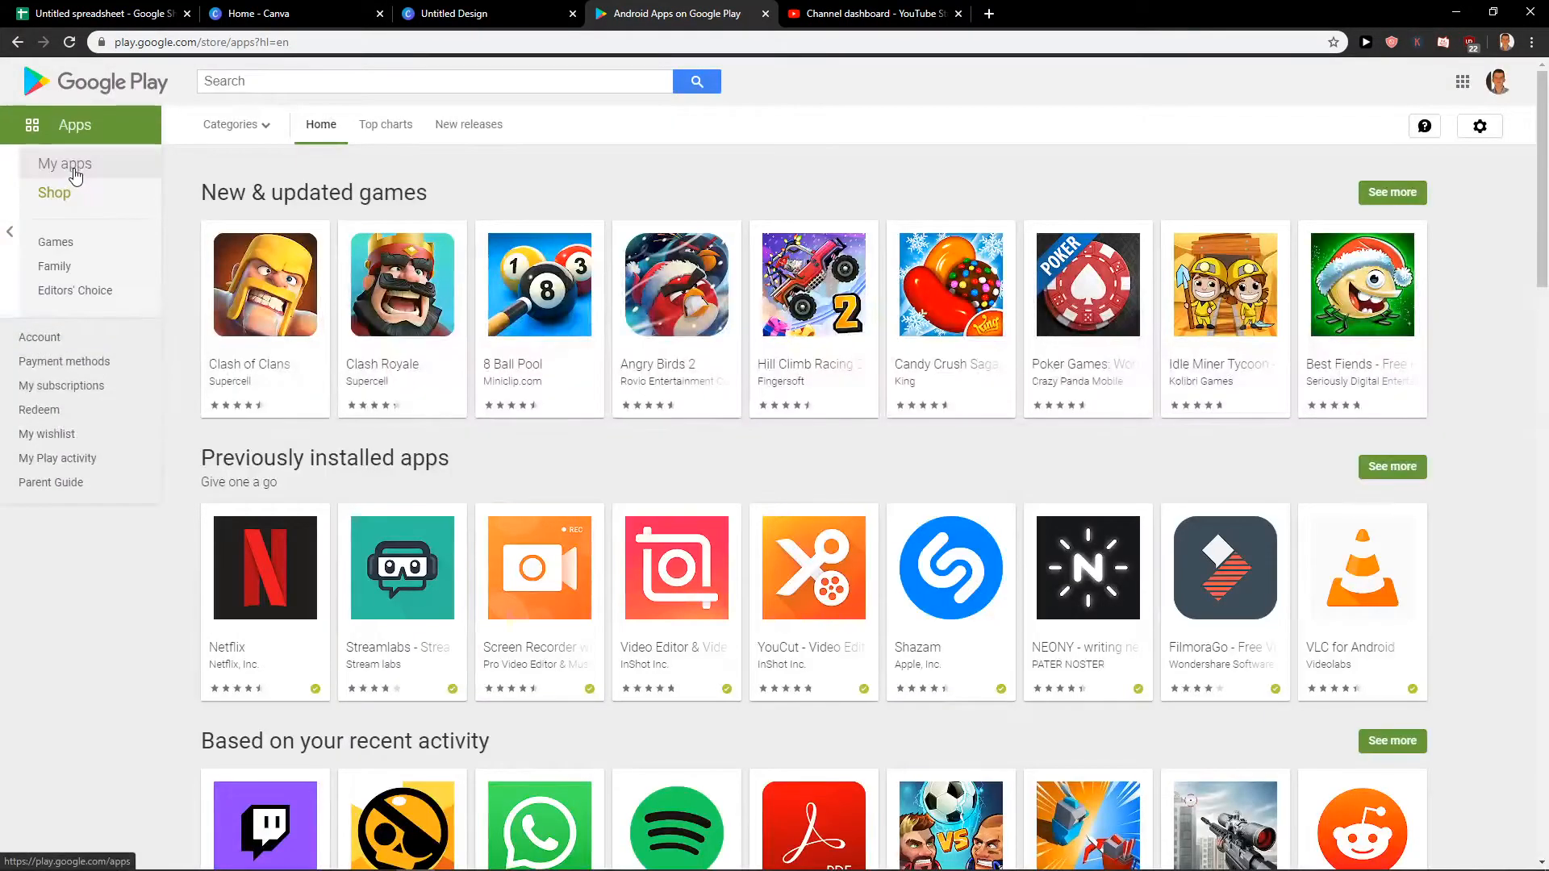
Search the store's apps for "how to exercise" to view fitness app icons.
{"action": "left_click", "coordinate": [245, 83]}
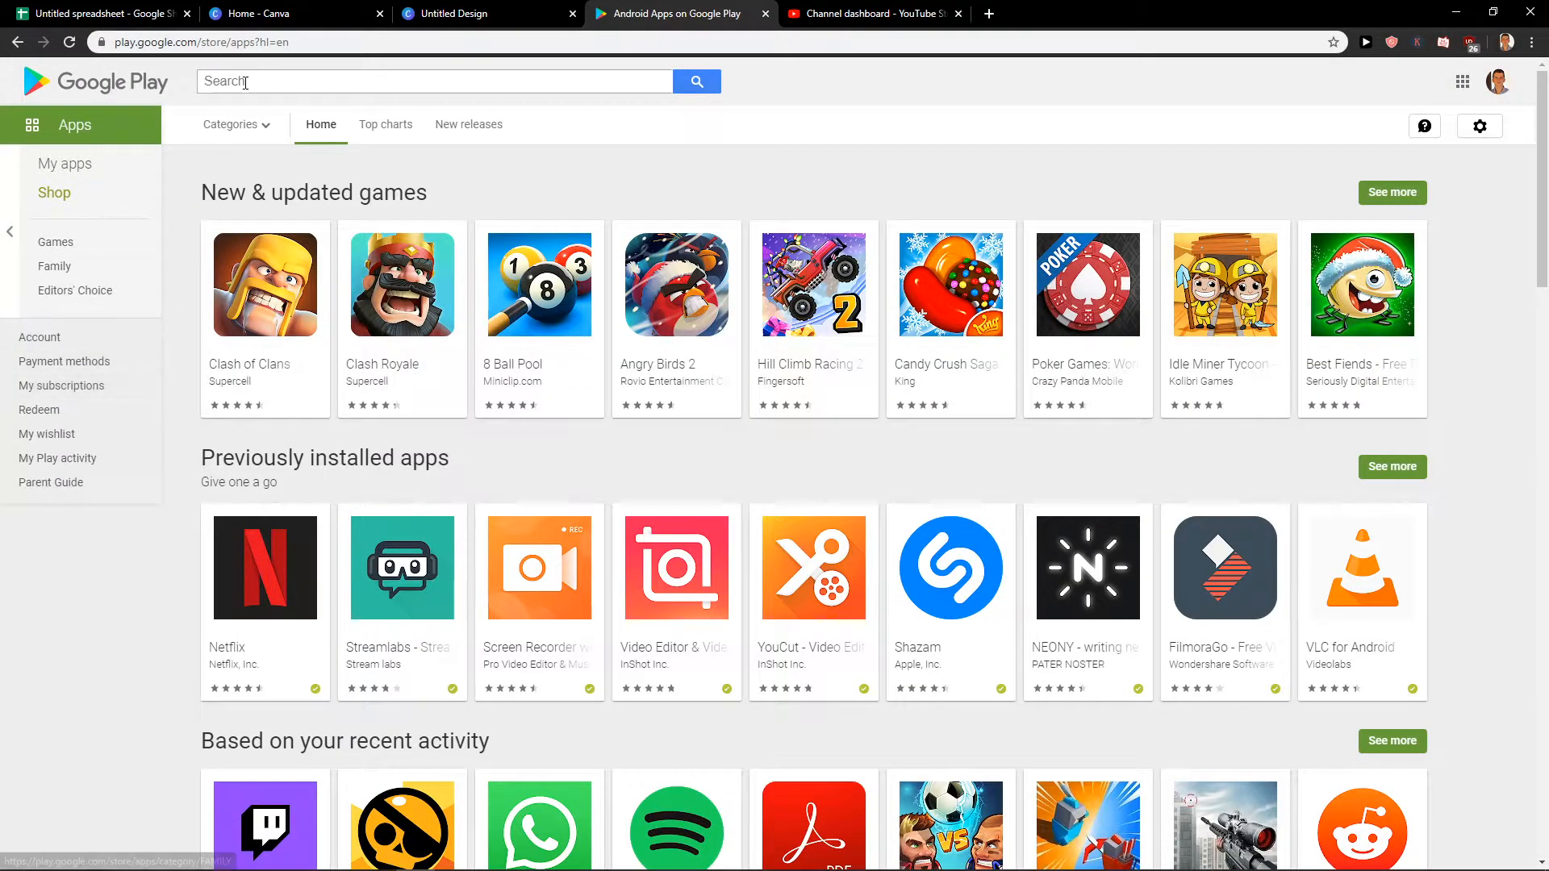
{"action": "type", "text": "how "}
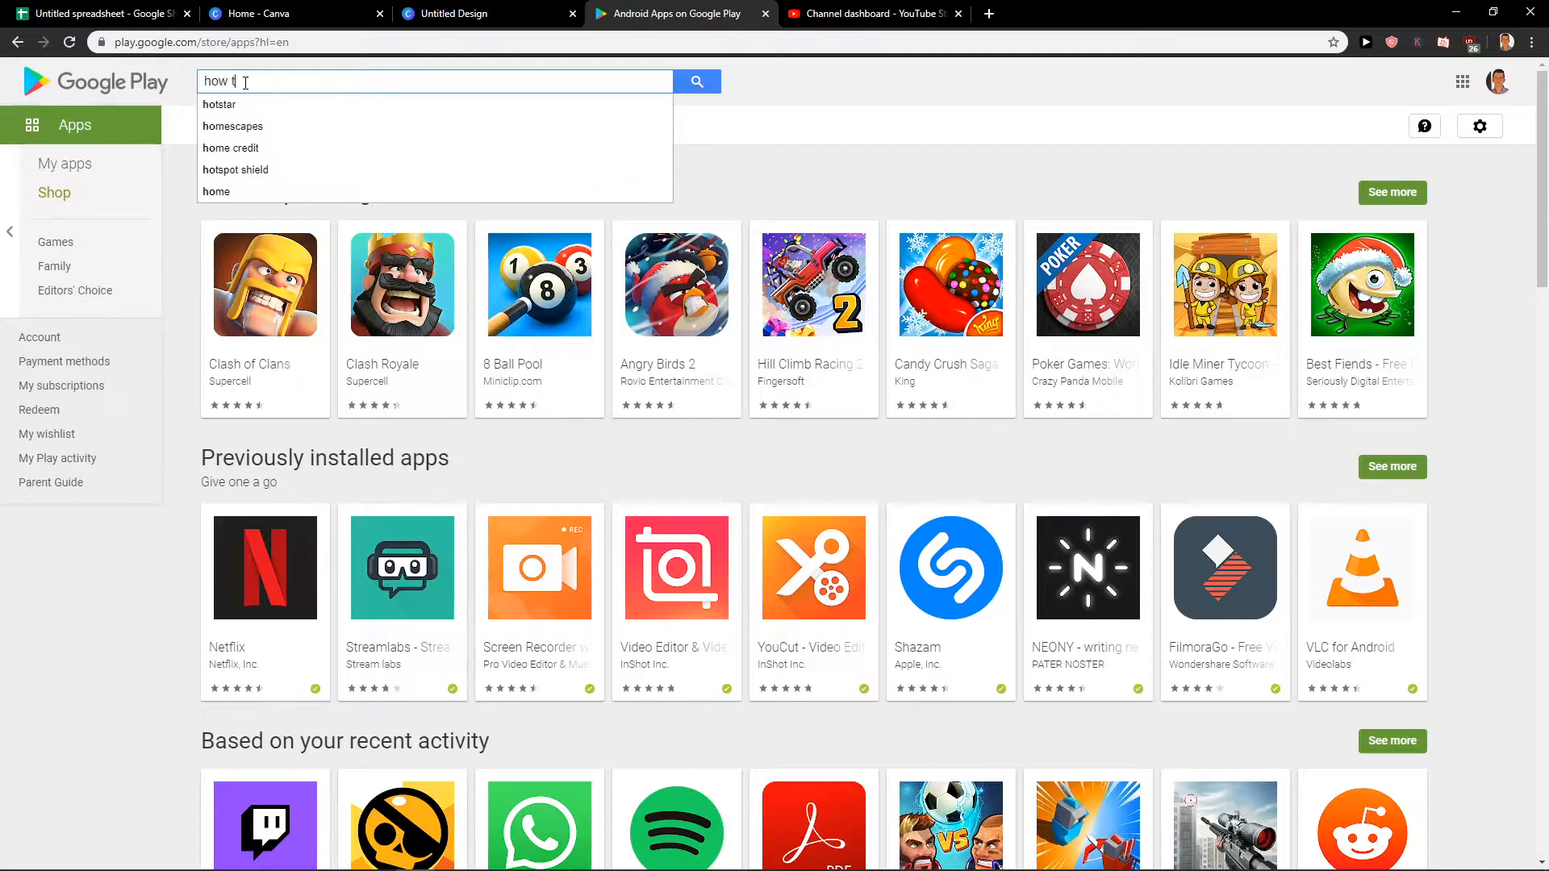
{"action": "type", "text": "to exe"}
{"action": "key", "text": "Down"}
{"action": "key", "text": "Return"}
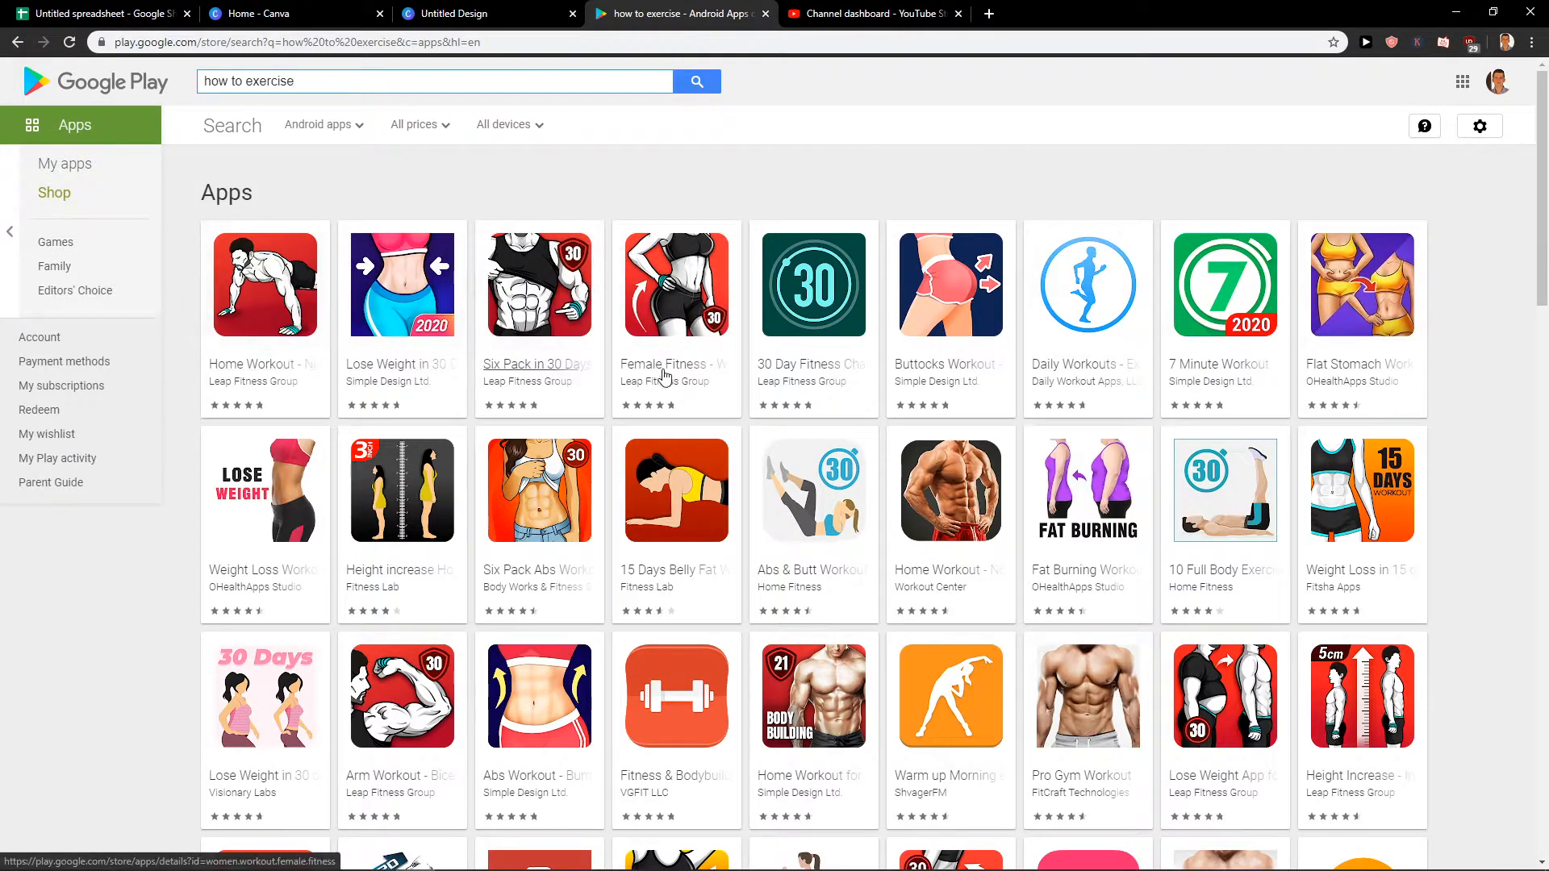
Move the Google Play tab between the spreadsheet and the Canva home tab, and return to the untitled logo design in Canva.
{"action": "left_click", "coordinate": [245, 13]}
{"action": "left_click", "coordinate": [453, 13]}
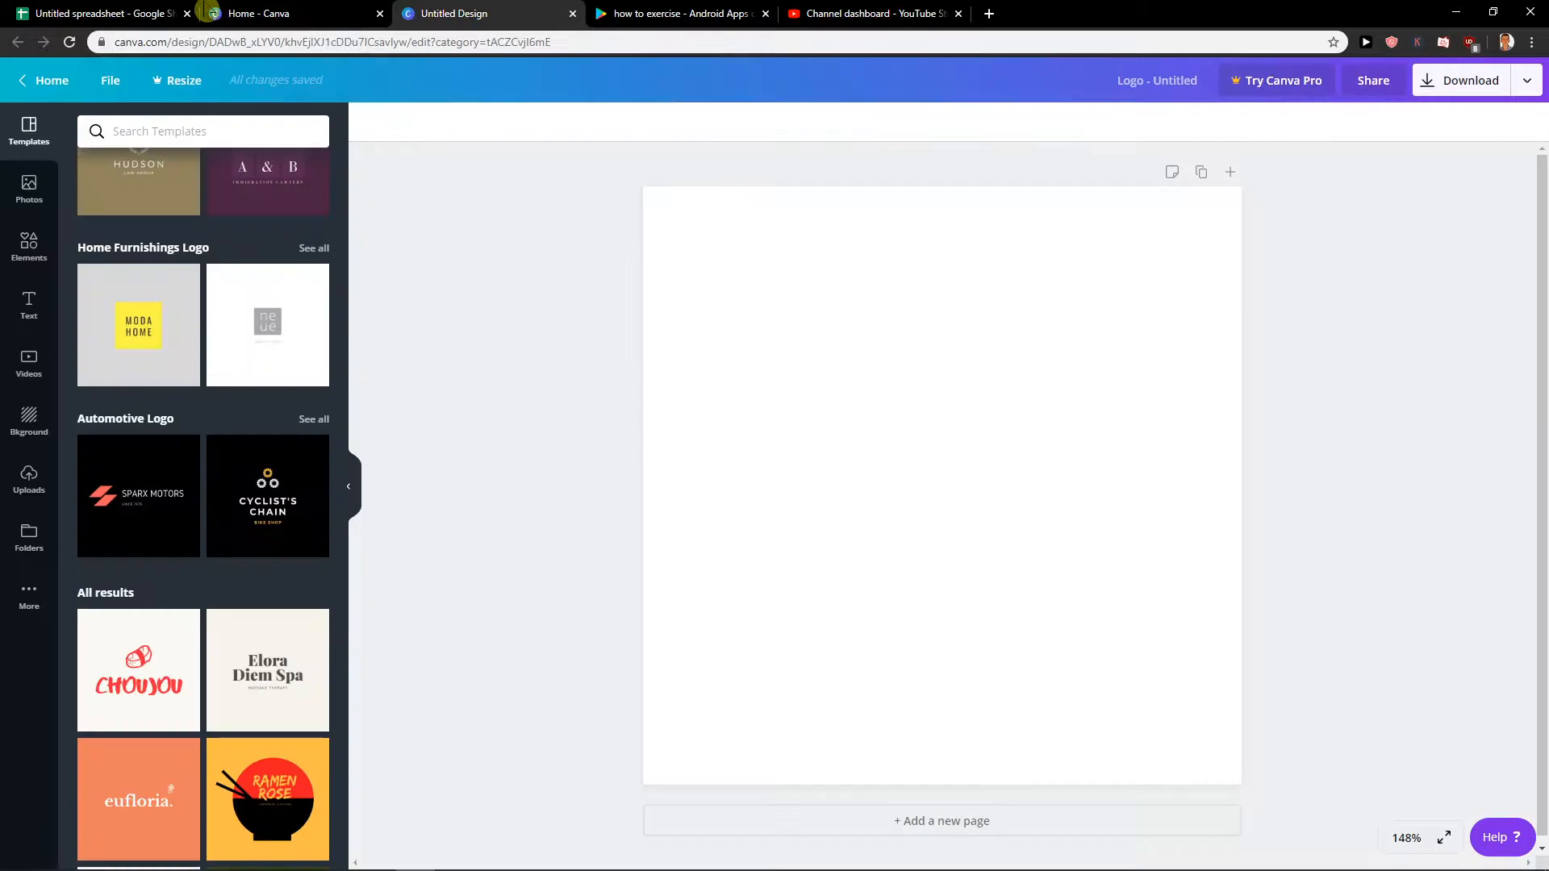
{"action": "left_click", "coordinate": [714, 12]}
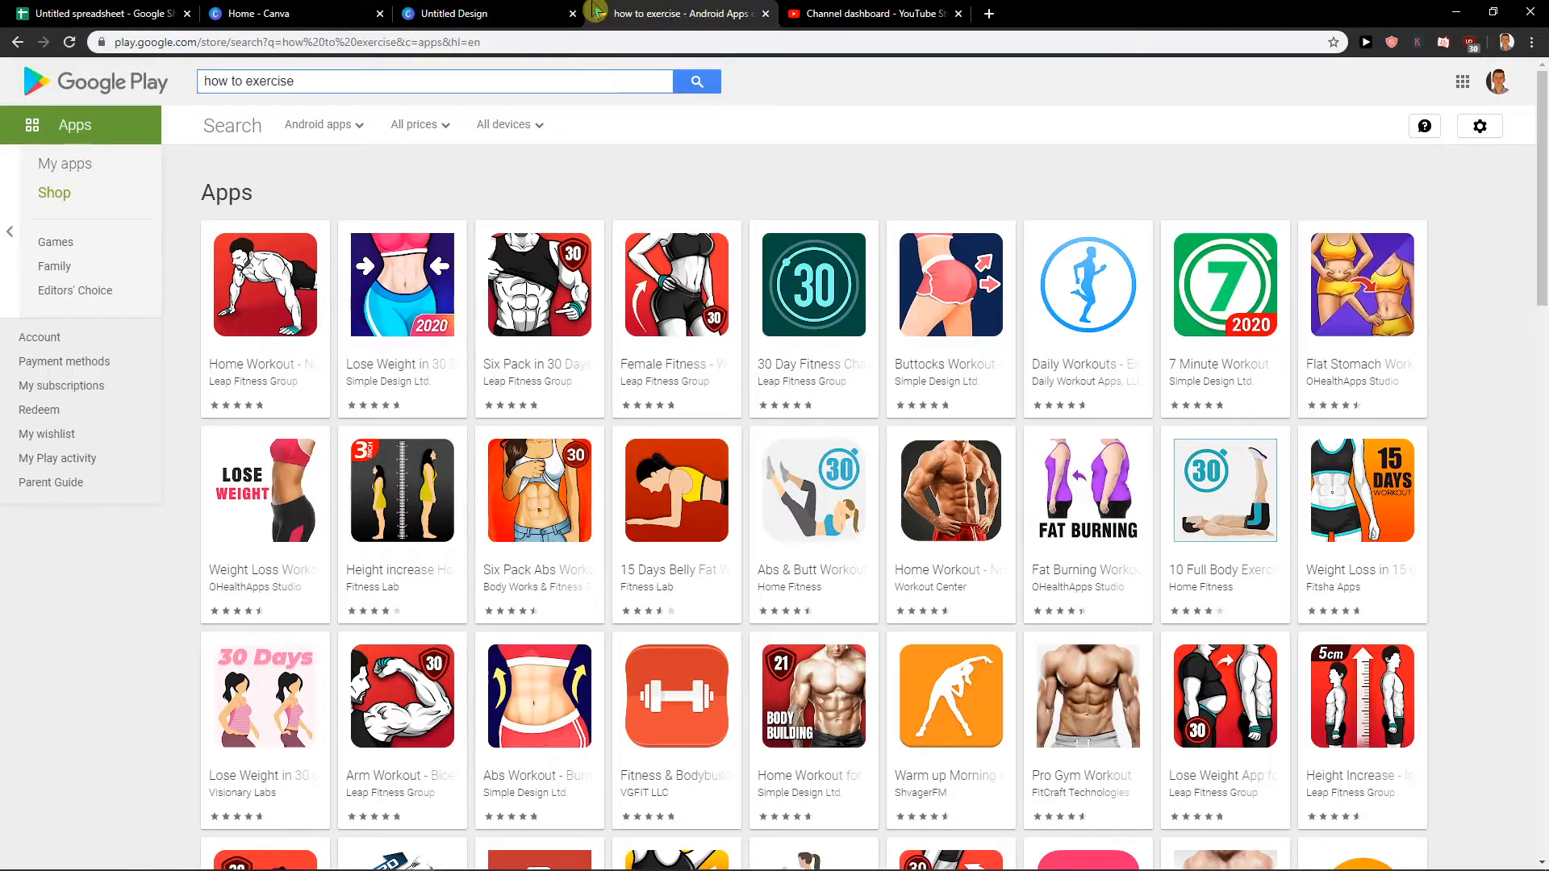
{"action": "left_click_drag", "start_coordinate": [557, 10], "coordinate": [266, 15]}
{"action": "left_click", "coordinate": [91, 12]}
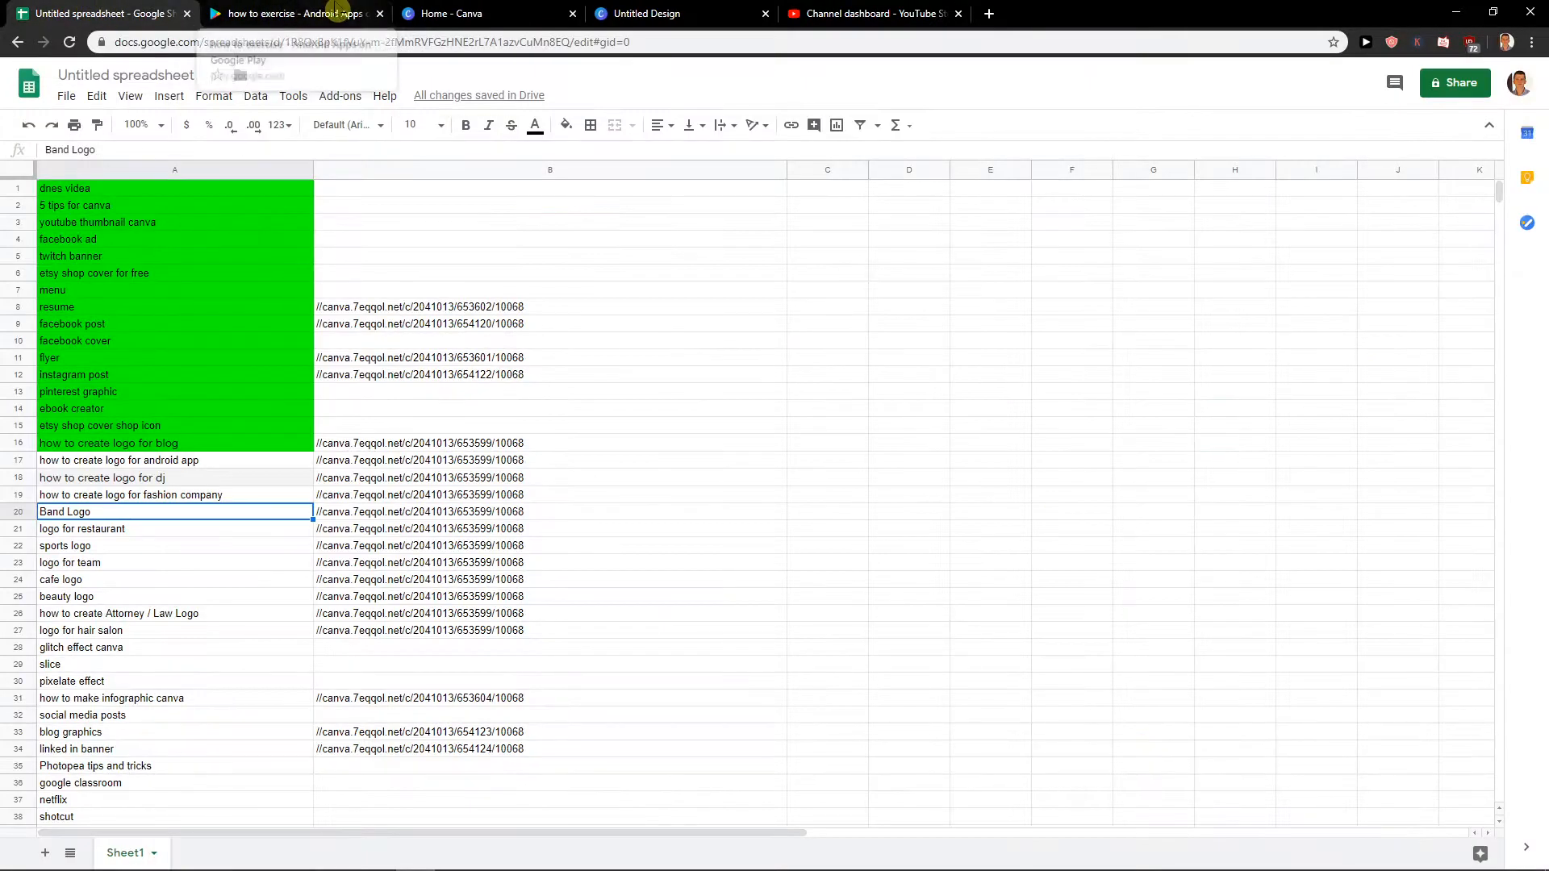
{"action": "left_click", "coordinate": [339, 12]}
{"action": "left_click", "coordinate": [481, 10]}
{"action": "left_click", "coordinate": [684, 12]}
Apply the Lift & Press Fitness Camp logo from the recently used templates to the blank page.
{"action": "scroll", "coordinate": [273, 403], "scroll_direction": "up", "scroll_amount": 10}
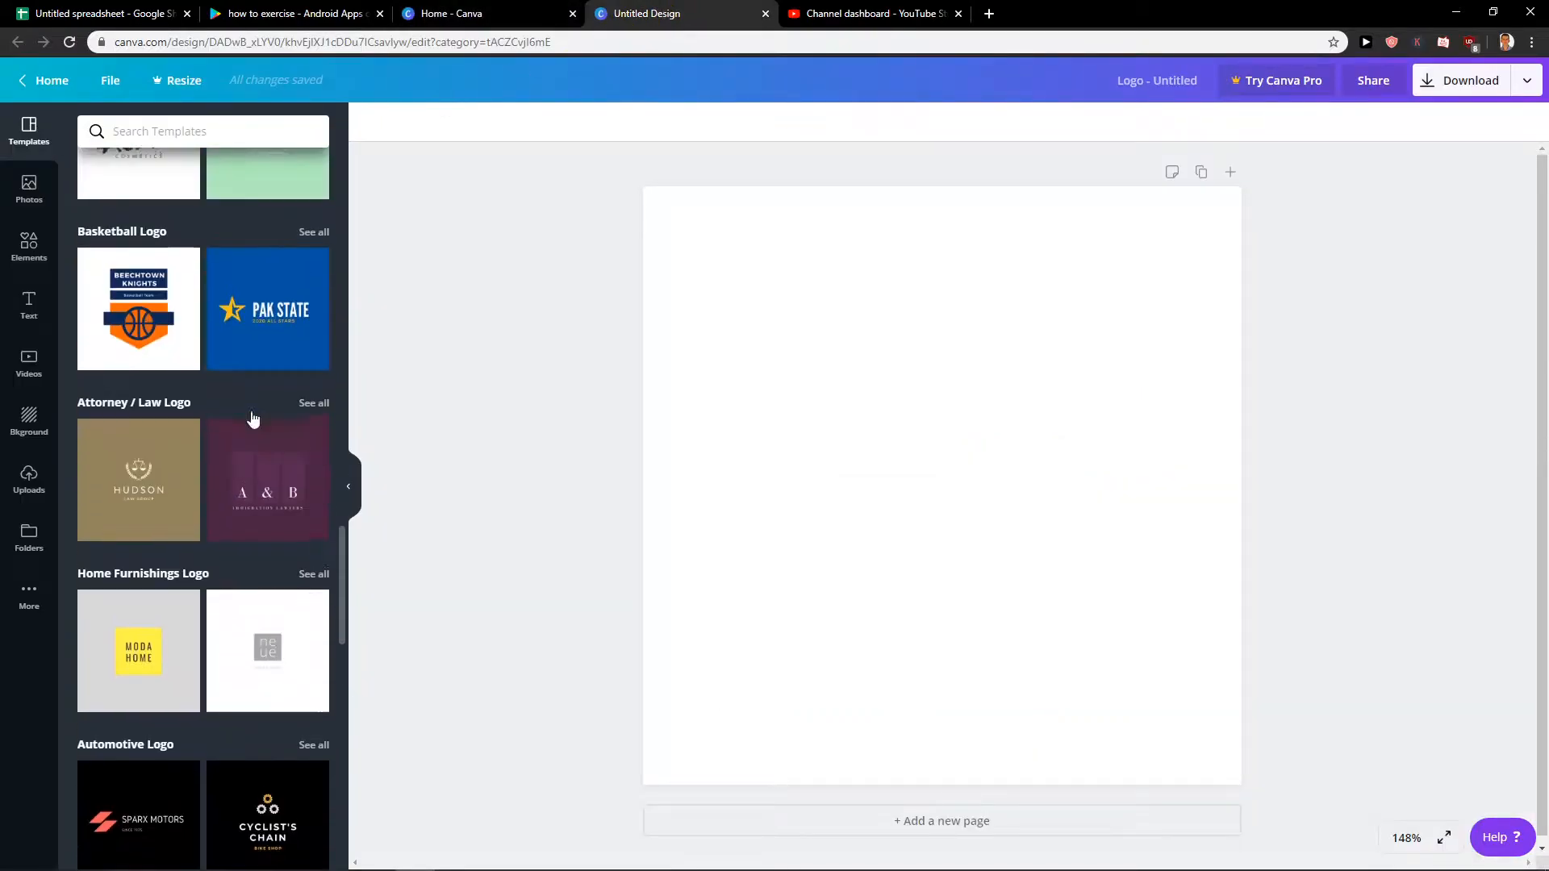
{"action": "scroll", "coordinate": [273, 404], "scroll_direction": "up", "scroll_amount": 15}
{"action": "scroll", "coordinate": [240, 419], "scroll_direction": "down", "scroll_amount": 1}
{"action": "scroll", "coordinate": [241, 419], "scroll_direction": "down", "scroll_amount": 15}
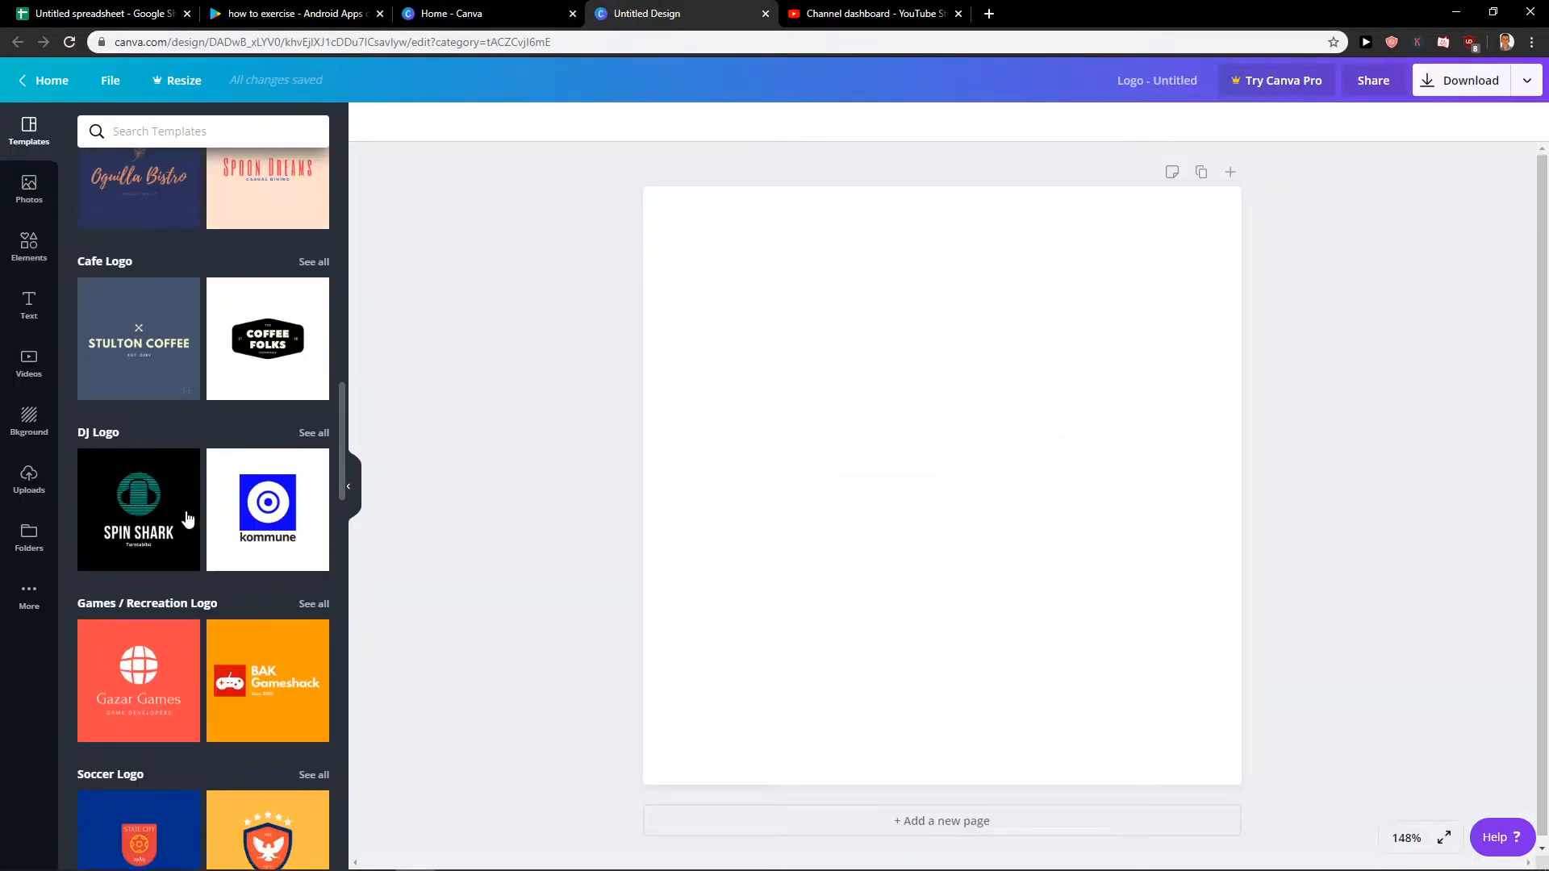
{"action": "scroll", "coordinate": [194, 518], "scroll_direction": "down", "scroll_amount": 6}
{"action": "scroll", "coordinate": [189, 533], "scroll_direction": "down", "scroll_amount": 10}
{"action": "left_click_drag", "start_coordinate": [347, 697], "coordinate": [349, 198]}
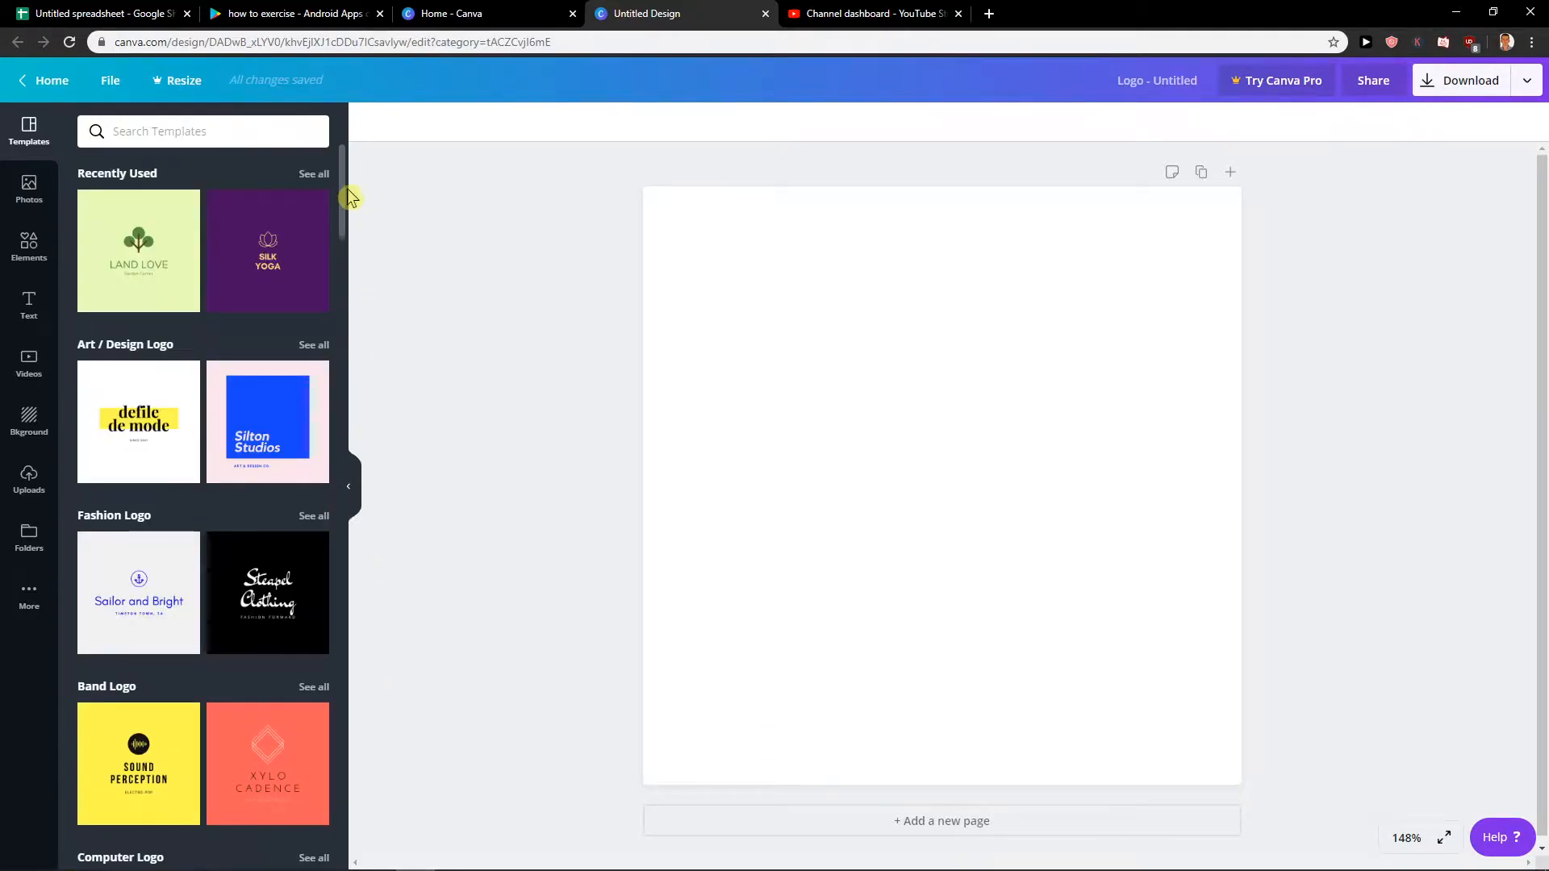
{"action": "left_click", "coordinate": [307, 174]}
{"action": "left_click", "coordinate": [141, 378]}
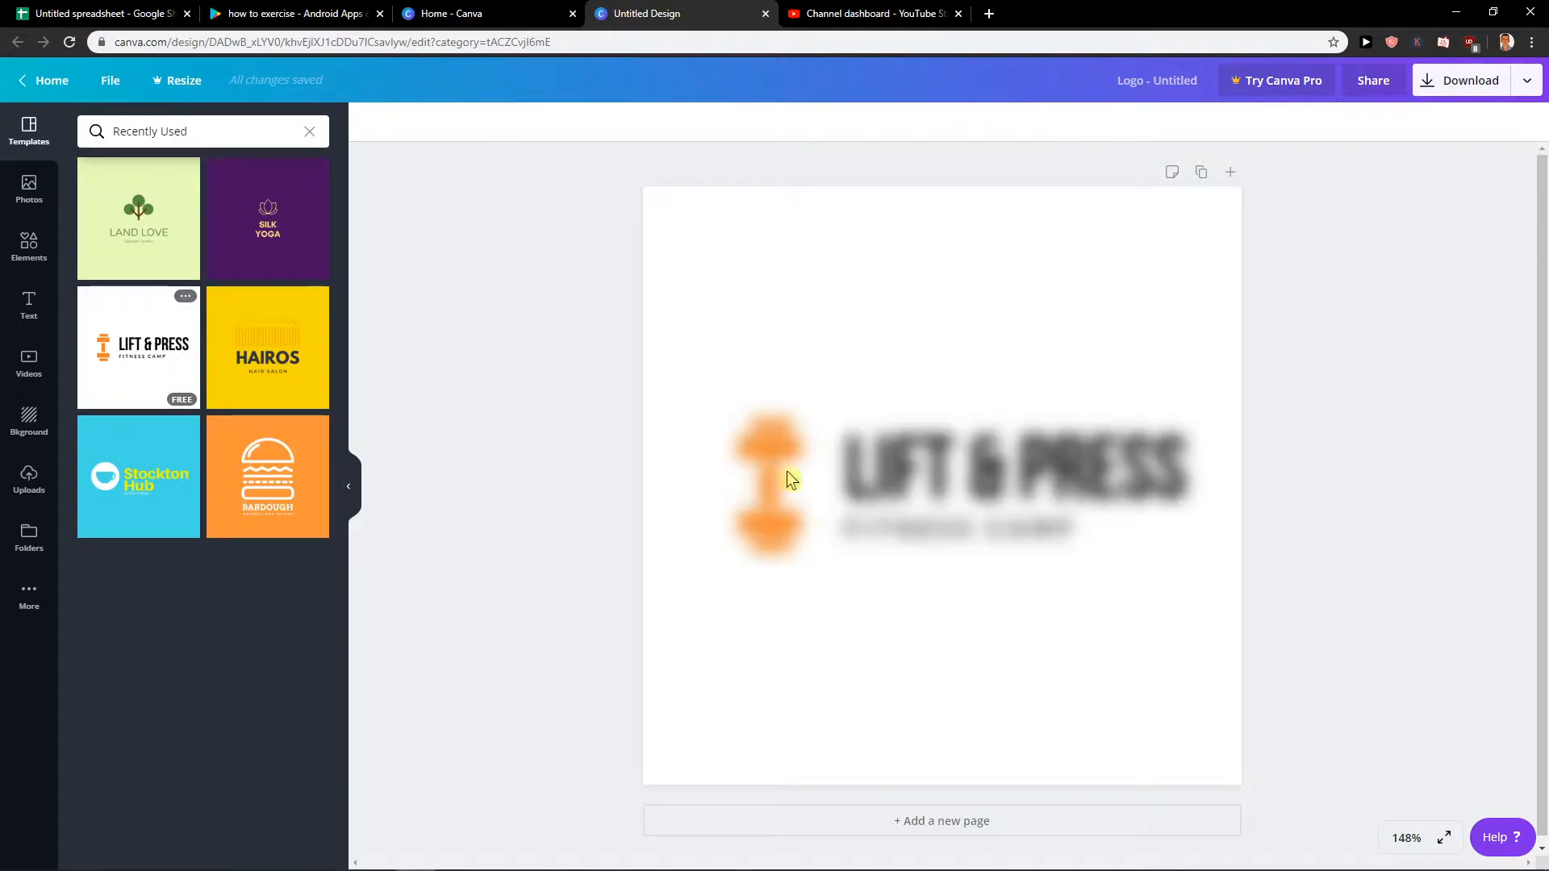
Delete the "LIFT & PRESS" and "FITNESS CAMP" texts, leaving only the dumbbell icon.
{"action": "left_click", "coordinate": [767, 476]}
{"action": "left_click", "coordinate": [950, 458]}
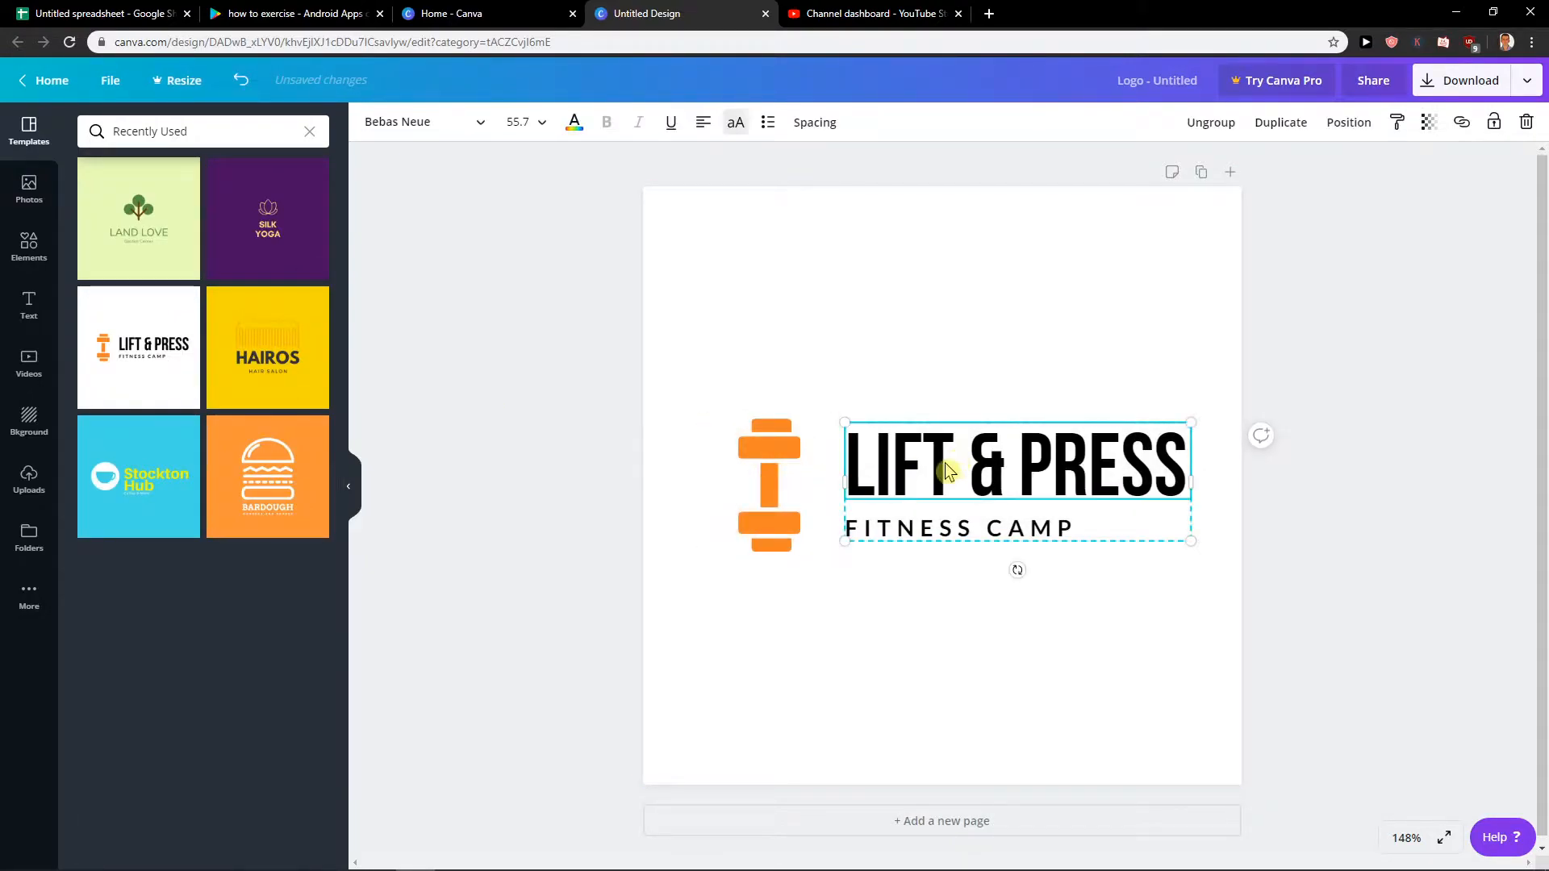
{"action": "key", "text": "BackSpace"}
{"action": "left_click", "coordinate": [889, 520]}
{"action": "key", "text": "BackSpace"}
{"action": "left_click", "coordinate": [795, 492]}
{"action": "left_click", "coordinate": [924, 529]}
{"action": "key", "text": "BackSpace"}
Rotate the orange dumbbell icon to horizontal, and enlarge it at the centre of the page.
{"action": "left_click_drag", "start_coordinate": [750, 469], "coordinate": [888, 476]}
{"action": "left_click_drag", "start_coordinate": [1005, 492], "coordinate": [912, 366]}
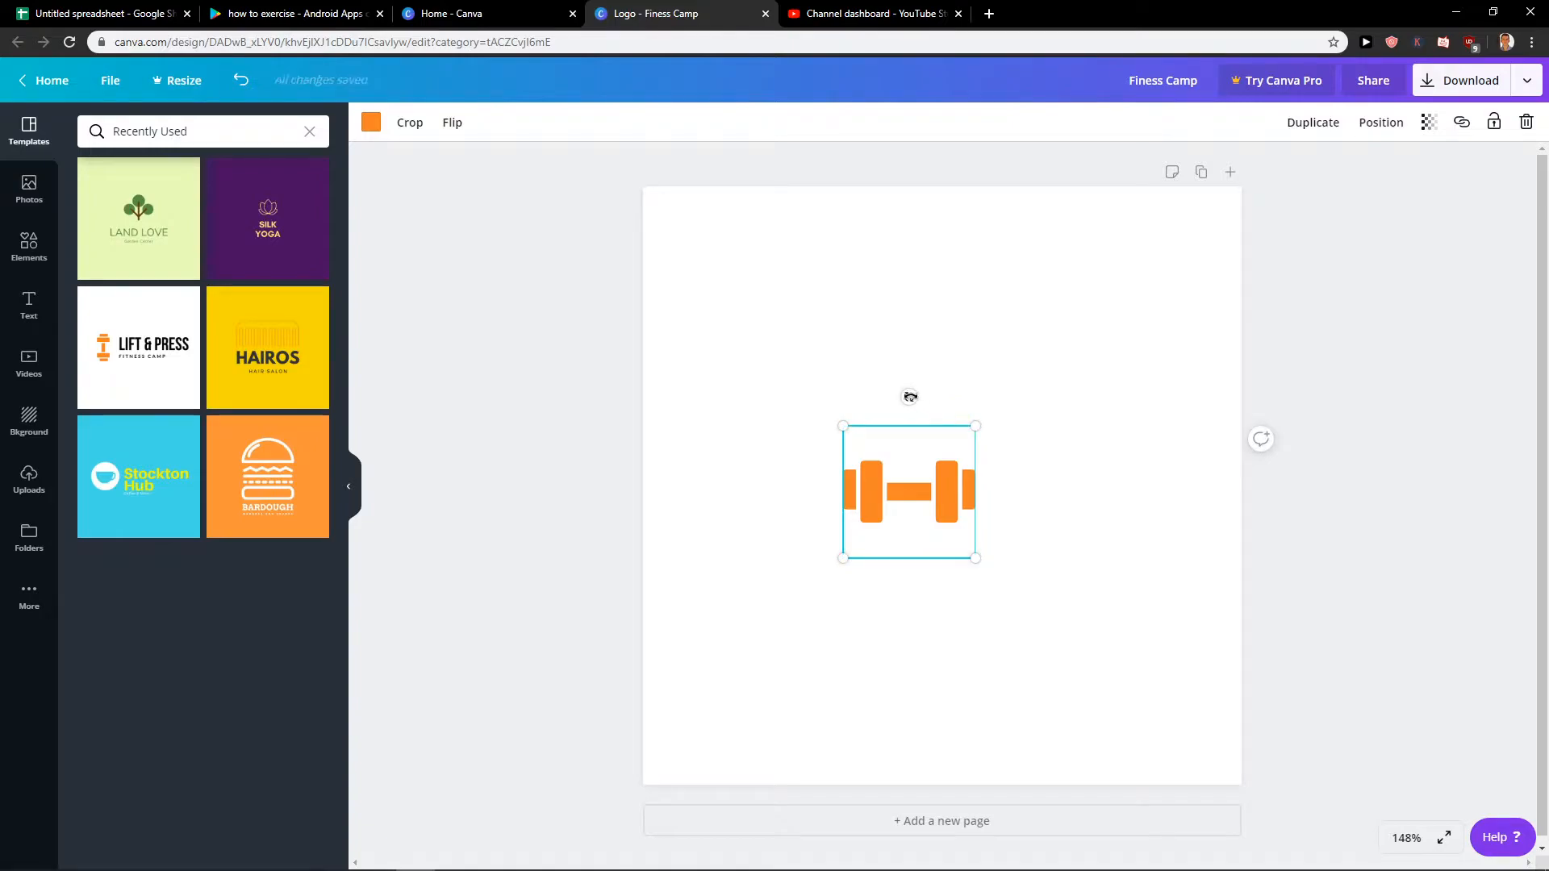
{"action": "left_click_drag", "start_coordinate": [966, 426], "coordinate": [960, 378]}
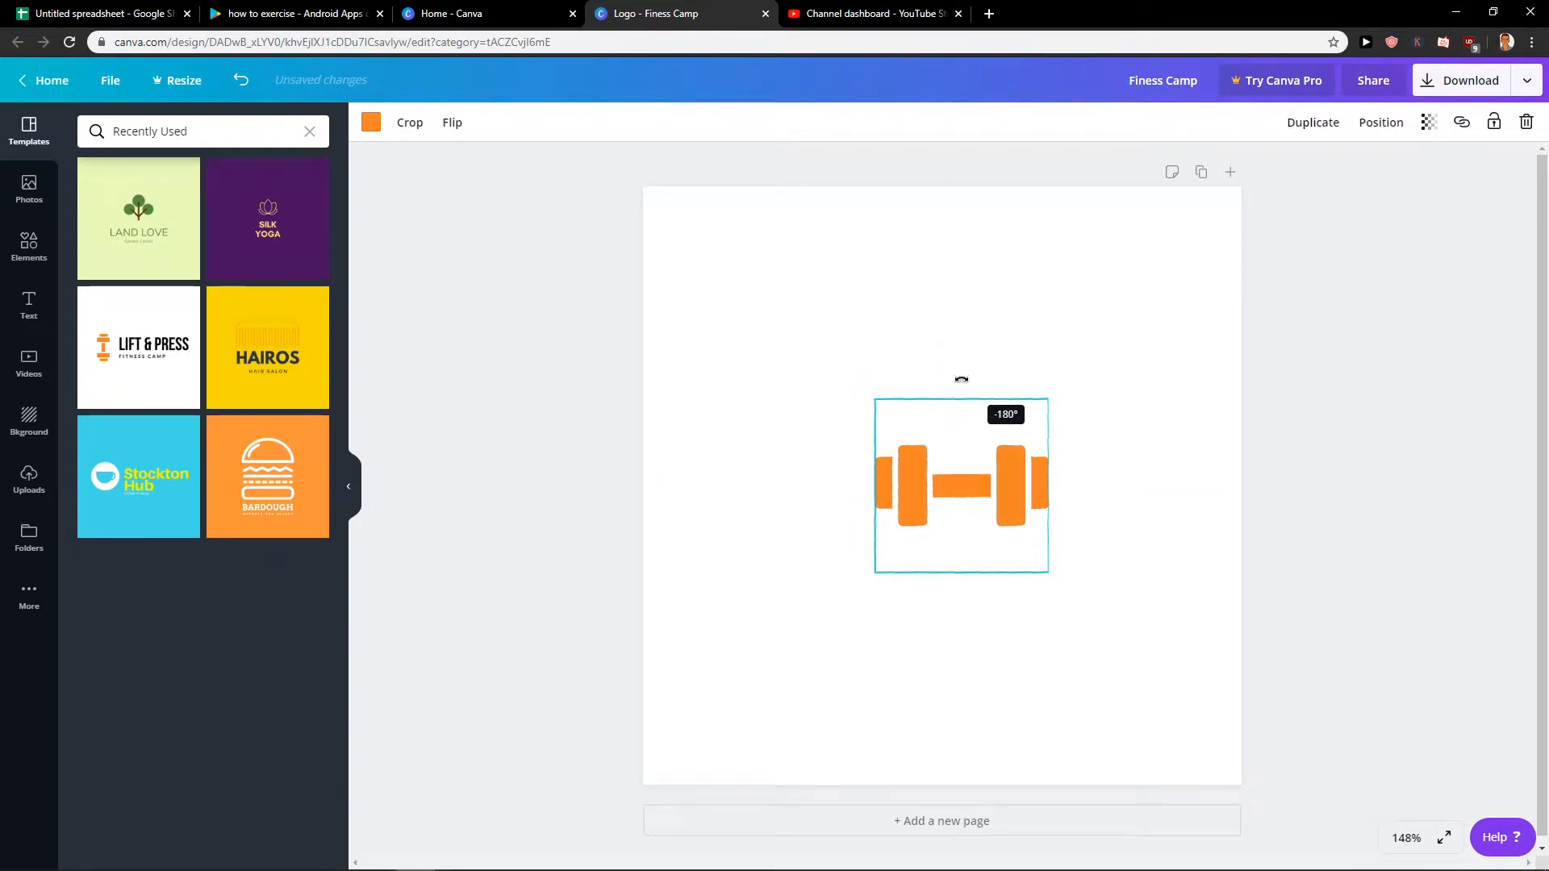
{"action": "left_click_drag", "start_coordinate": [960, 470], "coordinate": [941, 464]}
Set the page background to the light orange default colour after trying grey and blue.
{"action": "left_click", "coordinate": [1172, 474]}
{"action": "left_click", "coordinate": [652, 260]}
{"action": "left_click", "coordinate": [376, 126]}
{"action": "left_click", "coordinate": [187, 285]}
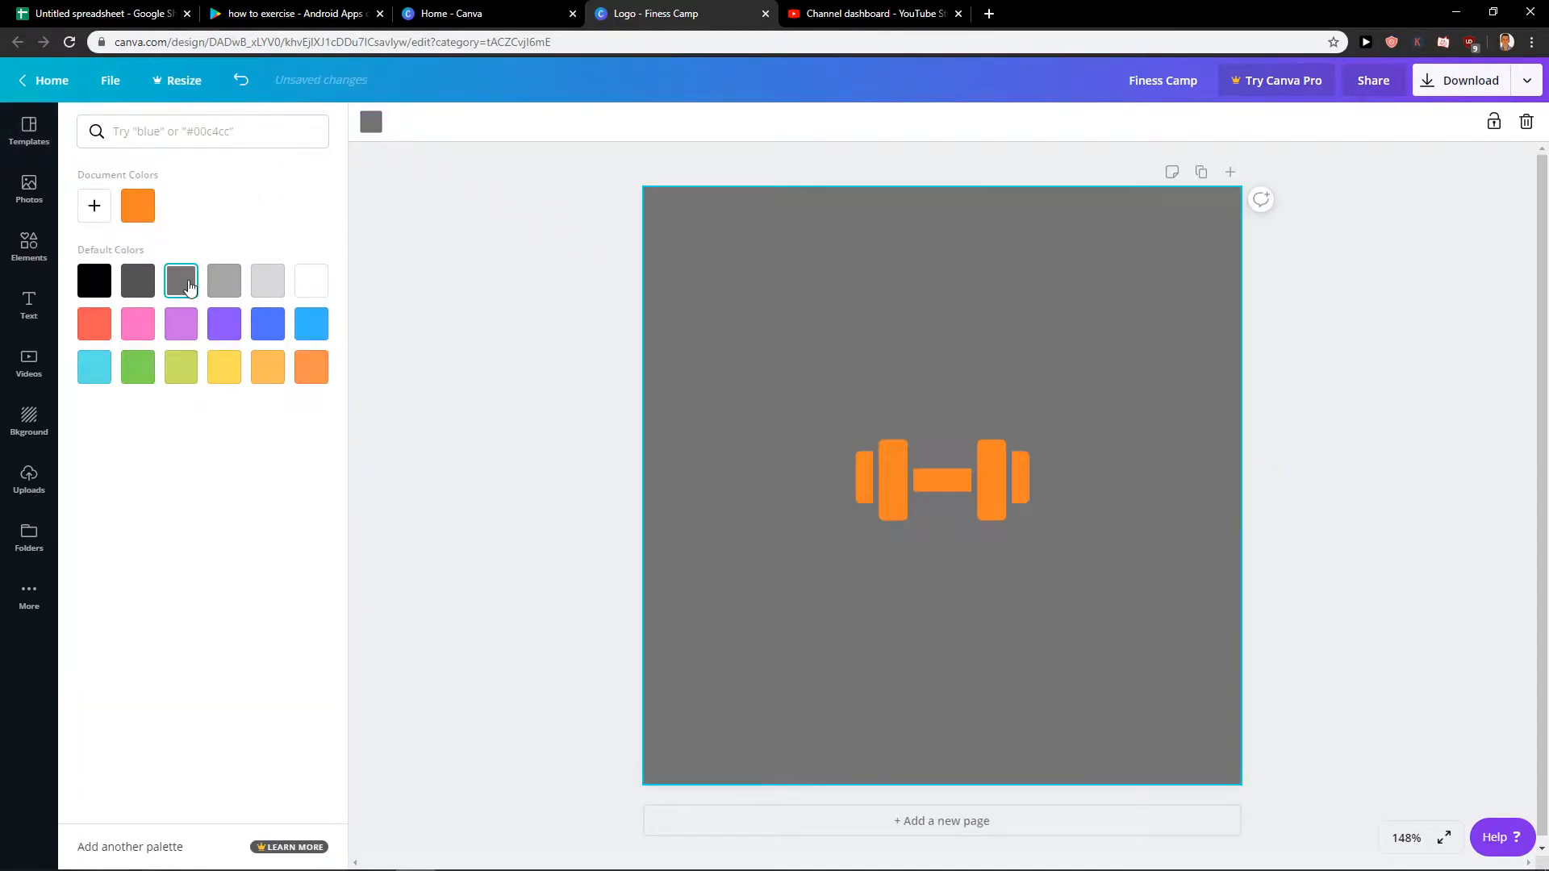
{"action": "left_click", "coordinate": [312, 339]}
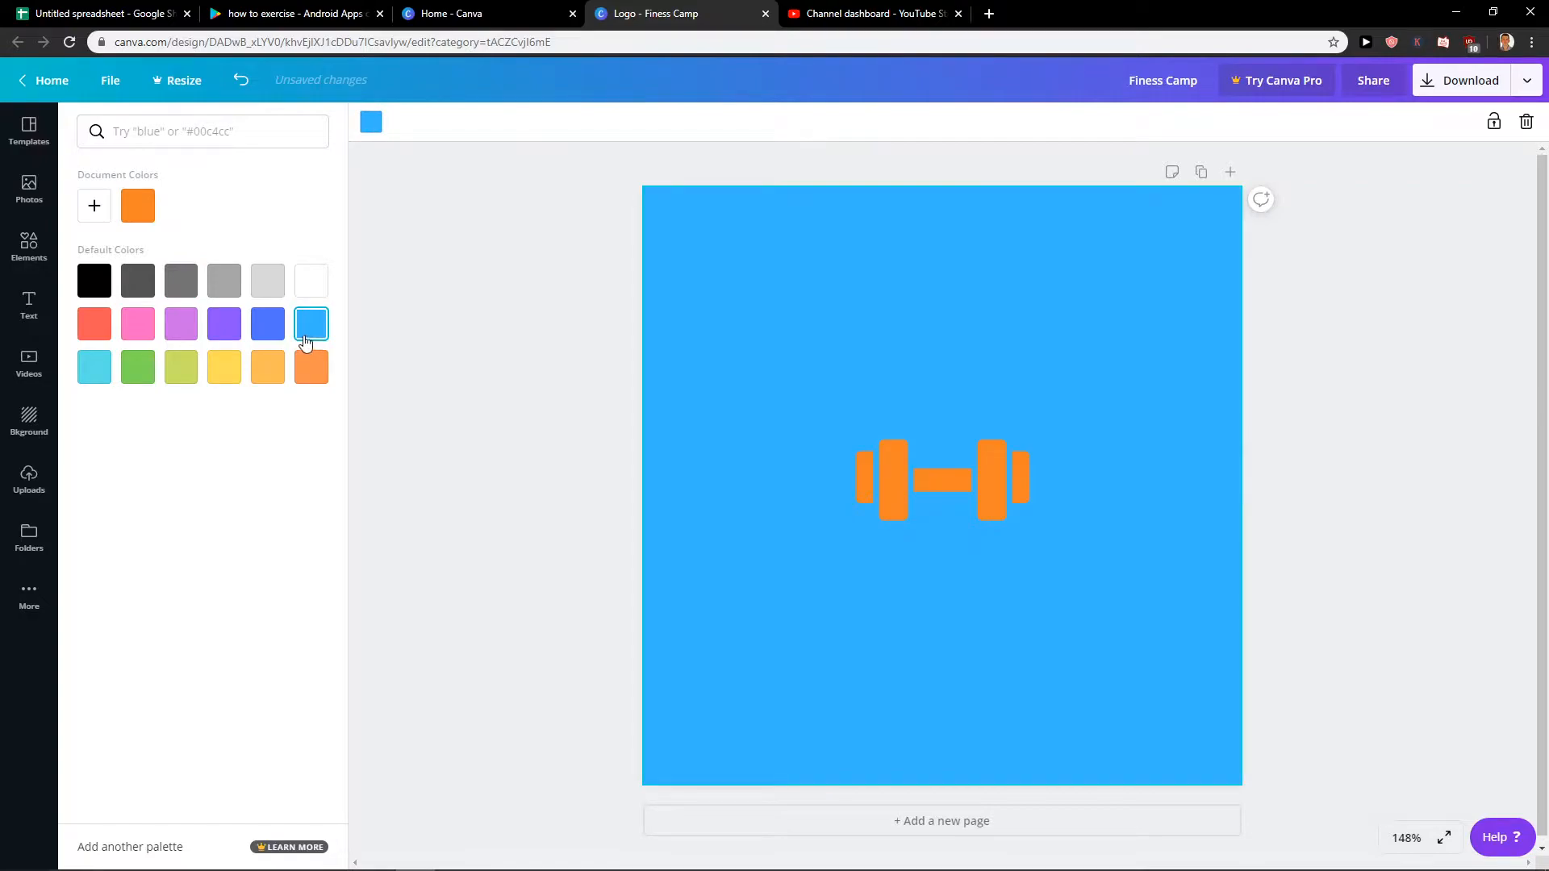
{"action": "left_click", "coordinate": [267, 367]}
Recolour the dumbbell icon with the coral red default colour.
{"action": "left_click", "coordinate": [943, 480]}
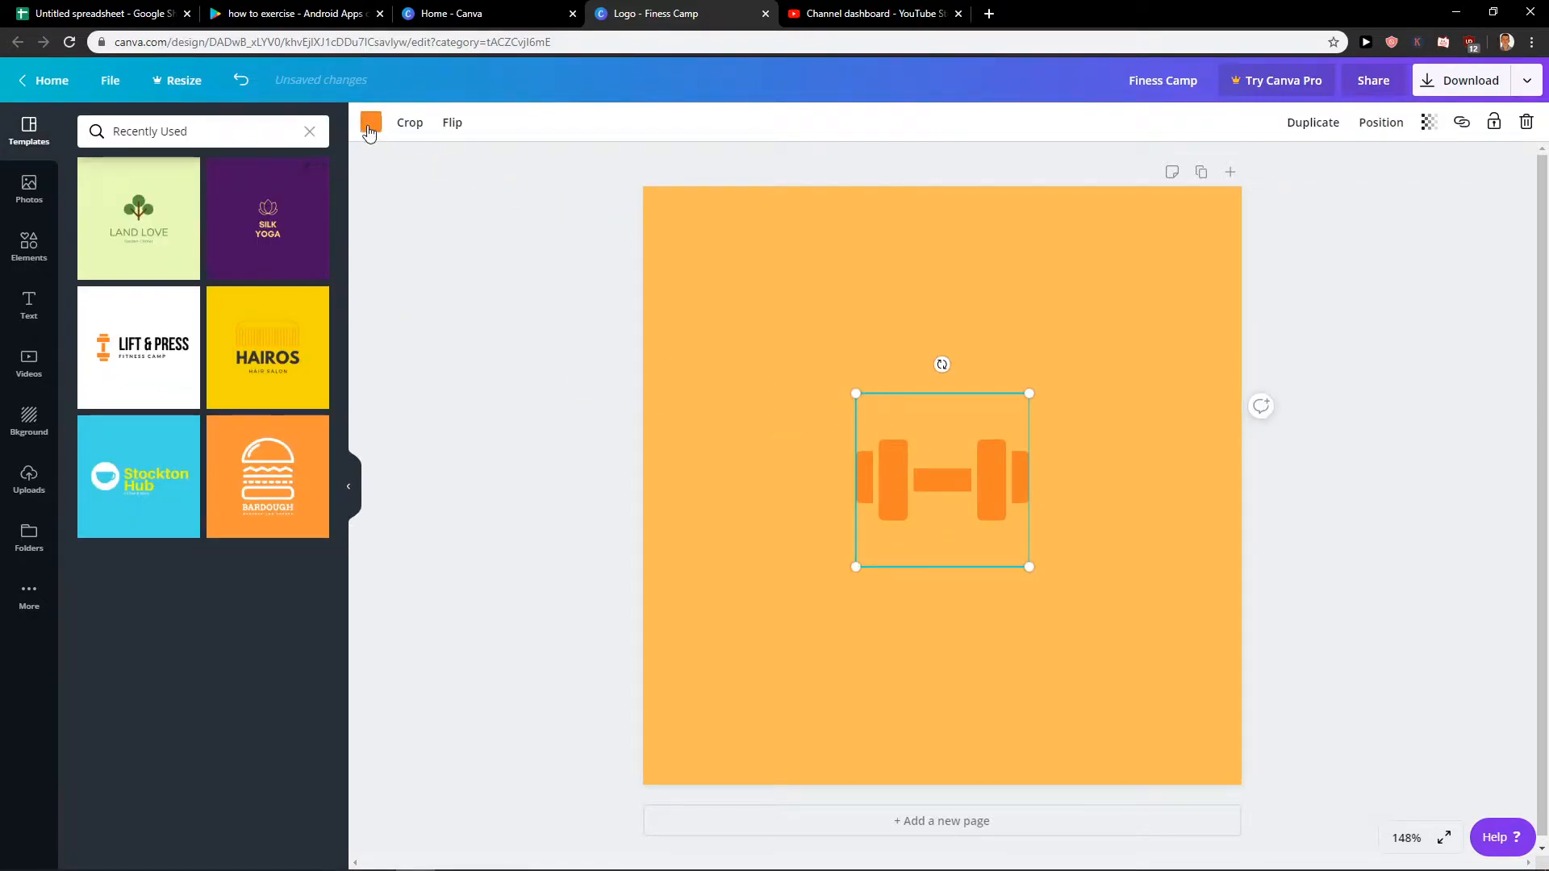
{"action": "left_click", "coordinate": [370, 123]}
{"action": "left_click", "coordinate": [229, 330]}
{"action": "left_click", "coordinate": [104, 323]}
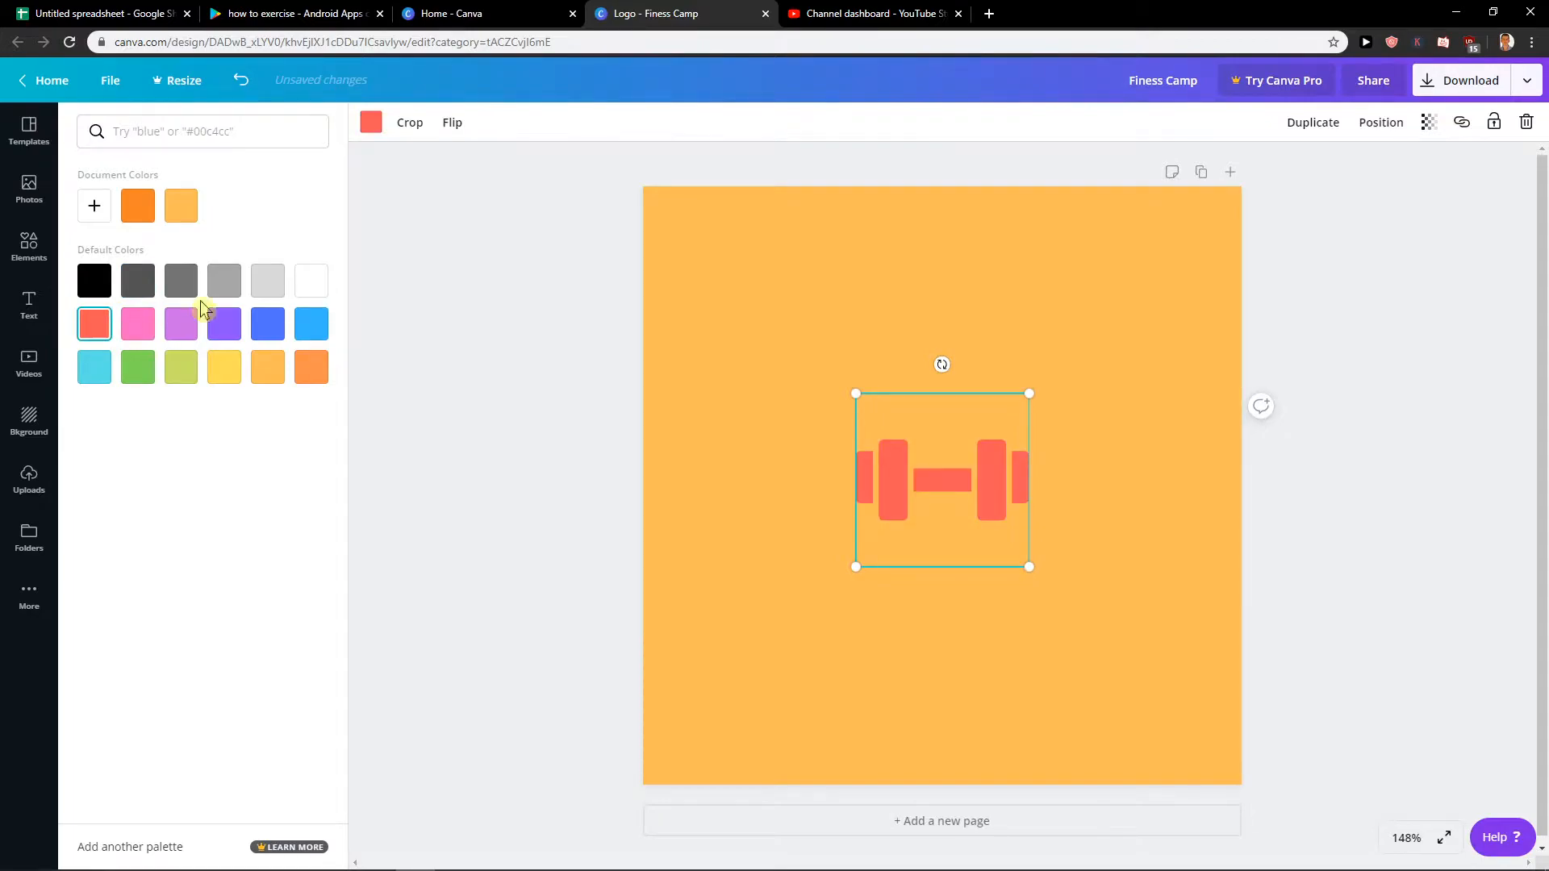
Set the page background to the white default colour.
{"action": "left_click", "coordinate": [670, 300]}
{"action": "left_click", "coordinate": [369, 125]}
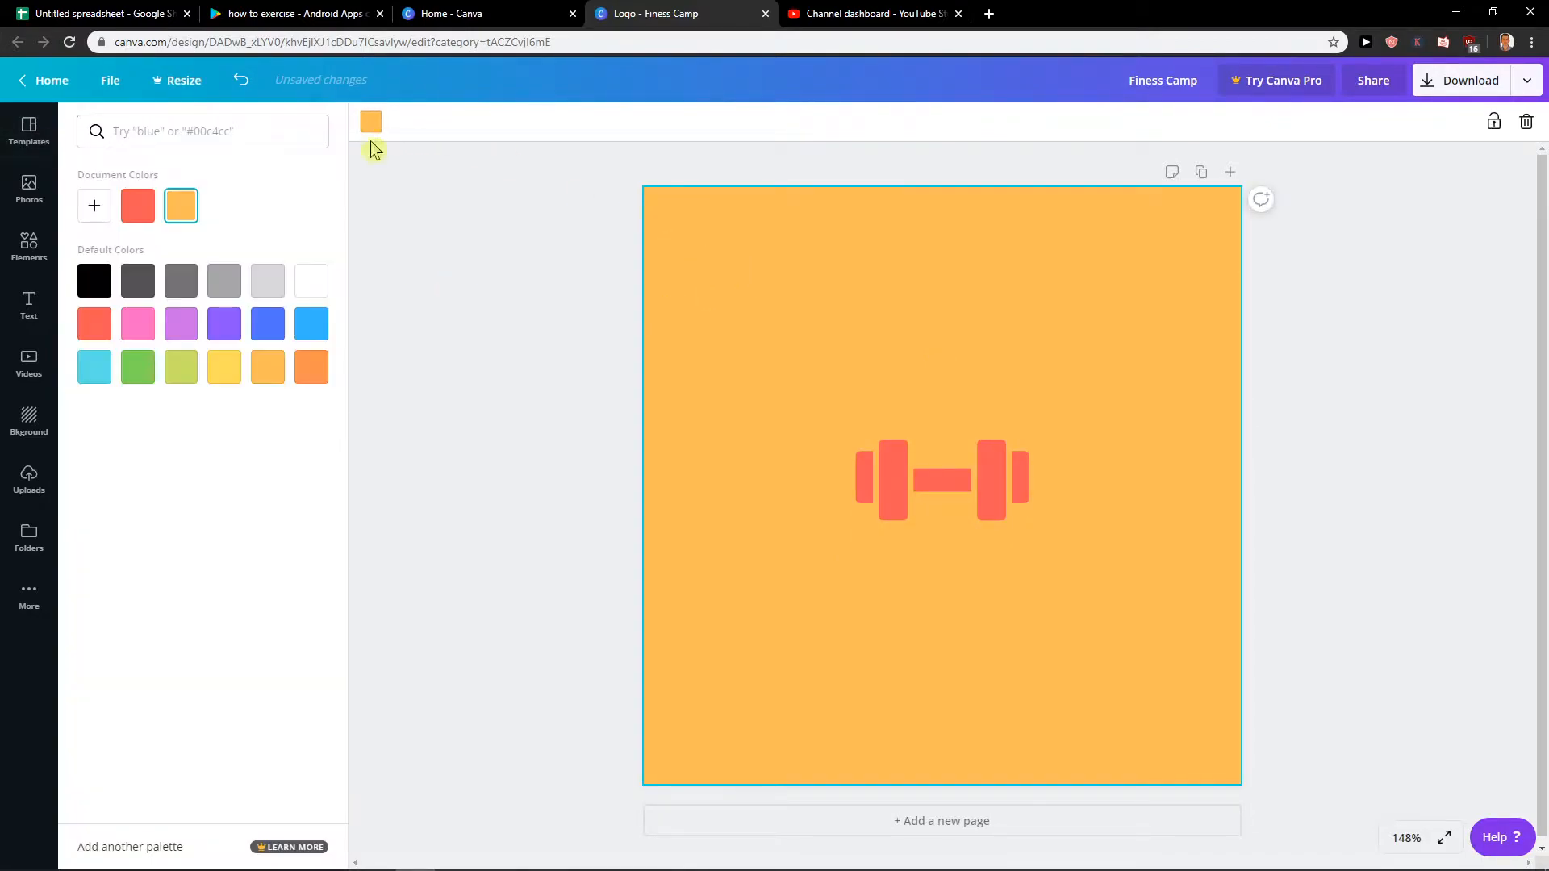
{"action": "left_click", "coordinate": [297, 293]}
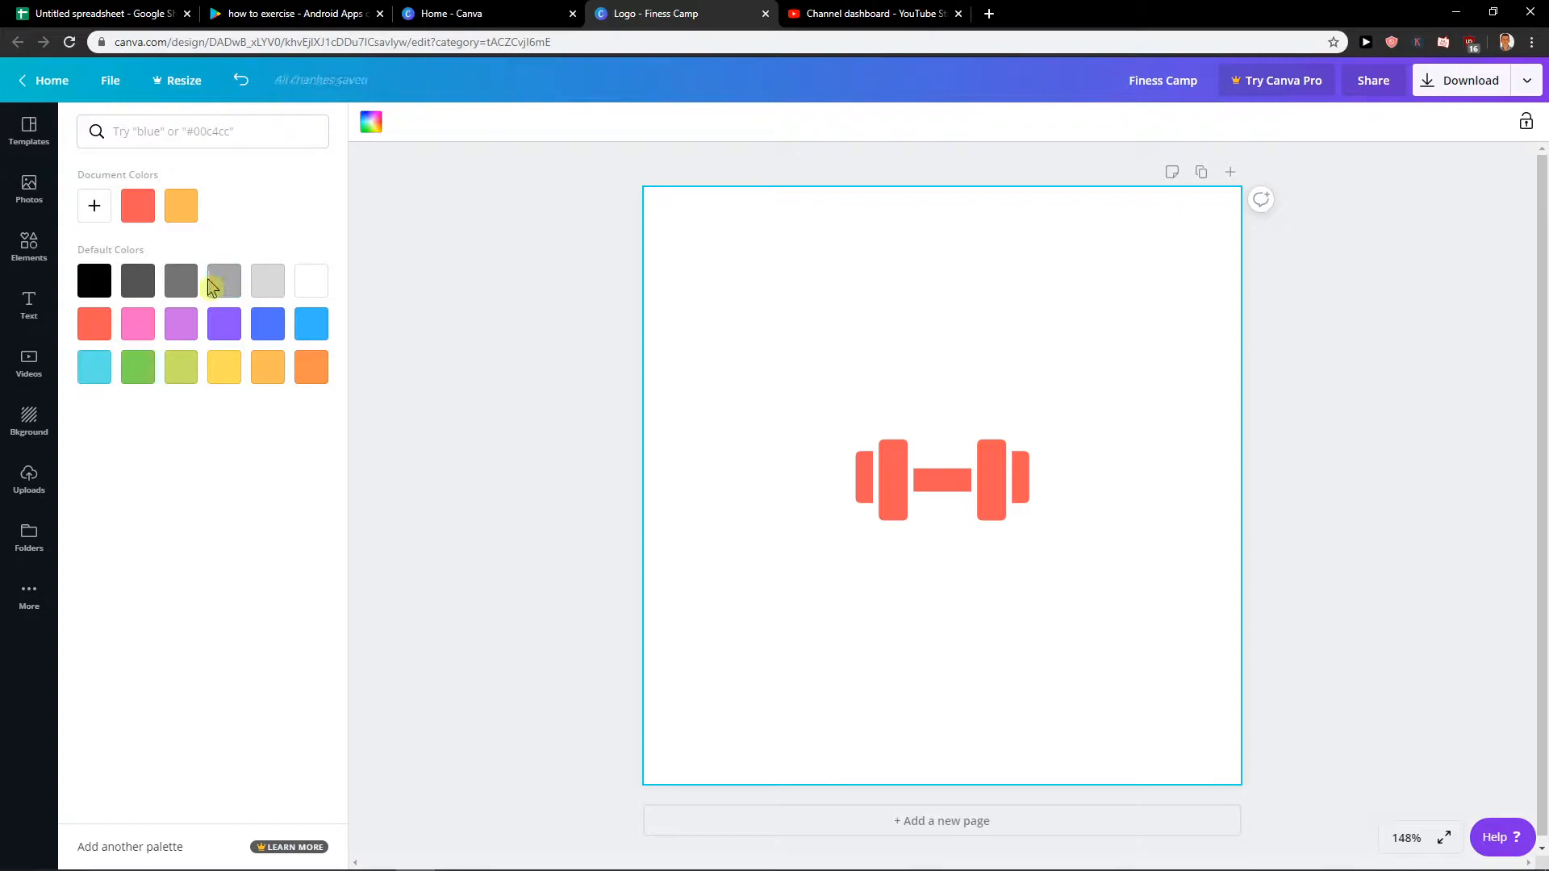
Try a rounded square outline from the full shapes collection as a frame around the dumbbell, and delete it.
{"action": "left_click", "coordinate": [30, 246]}
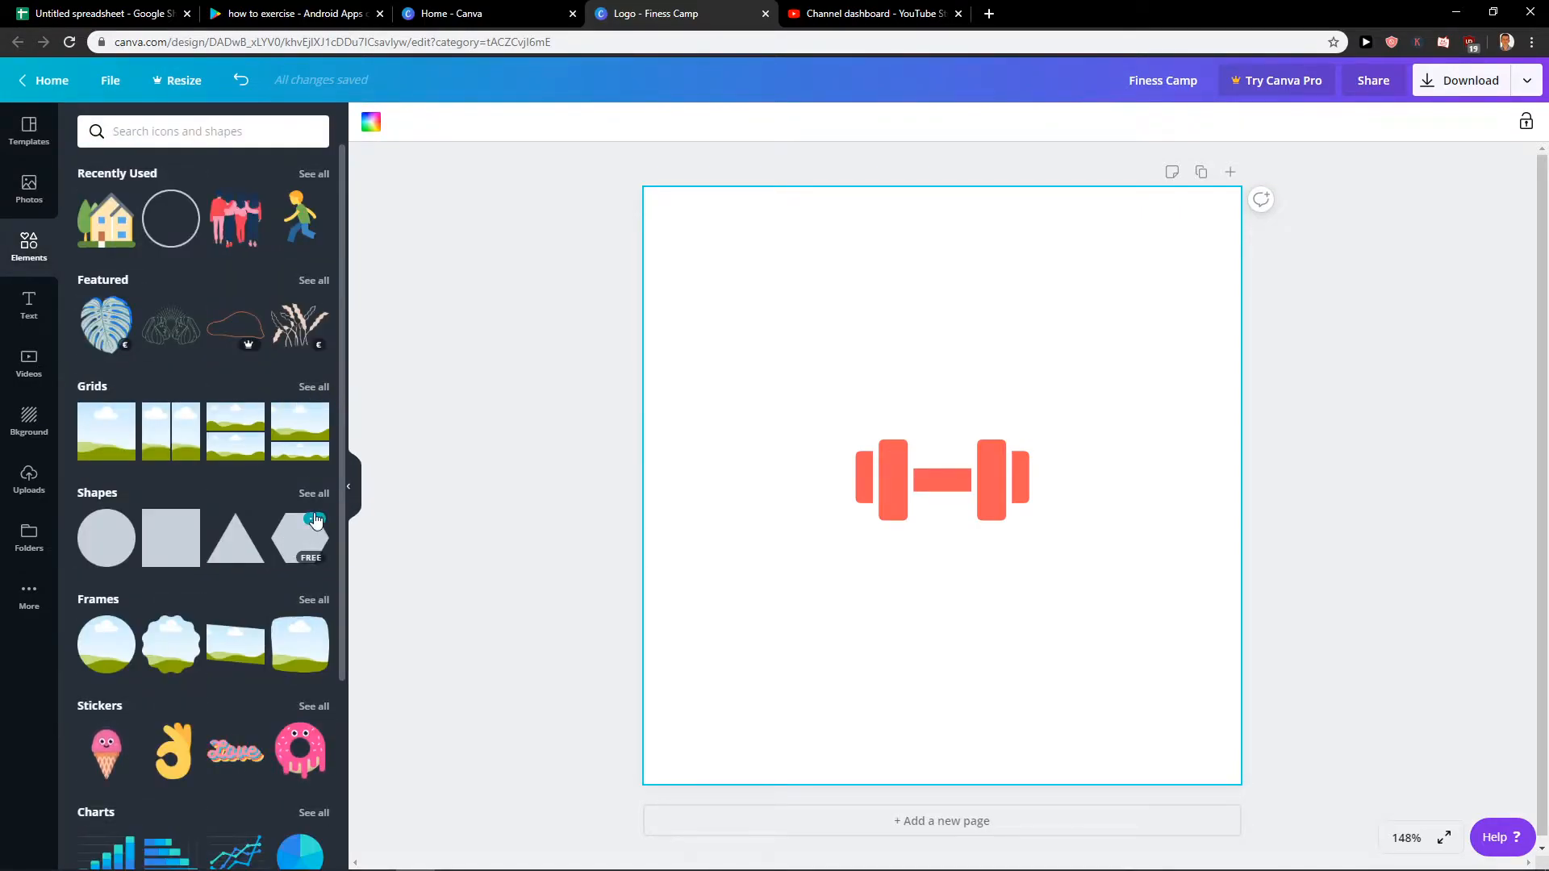
{"action": "left_click", "coordinate": [315, 494]}
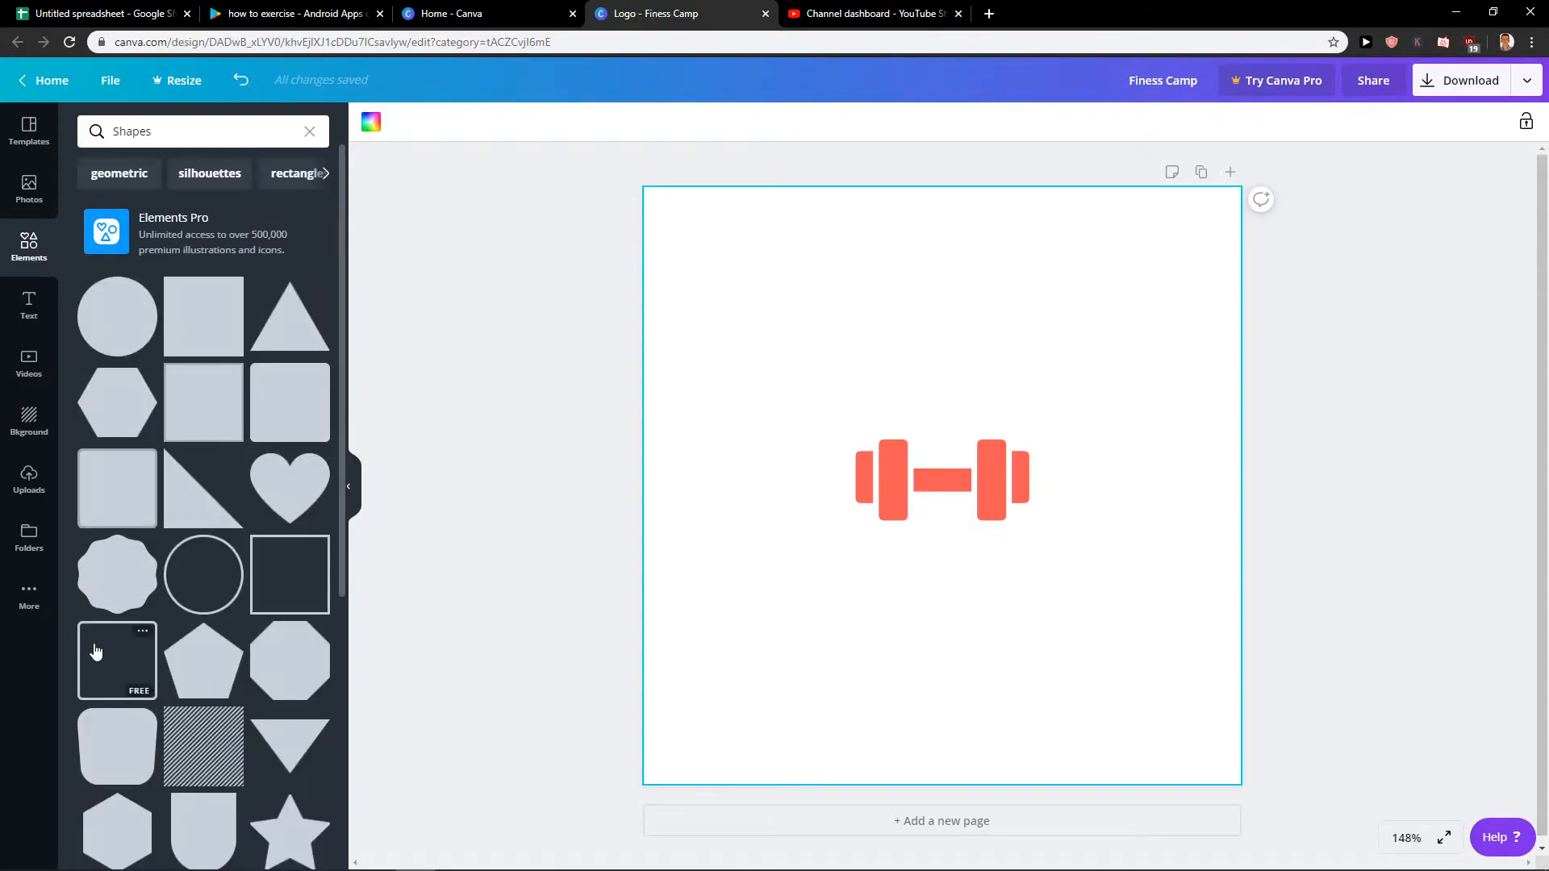
{"action": "left_click", "coordinate": [150, 647]}
{"action": "left_click_drag", "start_coordinate": [1160, 709], "coordinate": [972, 520]}
{"action": "mouse_move", "coordinate": [703, 391]}
{"action": "left_mouse_down"}
{"action": "mouse_move", "coordinate": [764, 401]}
{"action": "mouse_move", "coordinate": [695, 405]}
{"action": "left_mouse_up"}
{"action": "left_click_drag", "start_coordinate": [844, 247], "coordinate": [849, 295]}
{"action": "left_click_drag", "start_coordinate": [819, 368], "coordinate": [916, 435]}
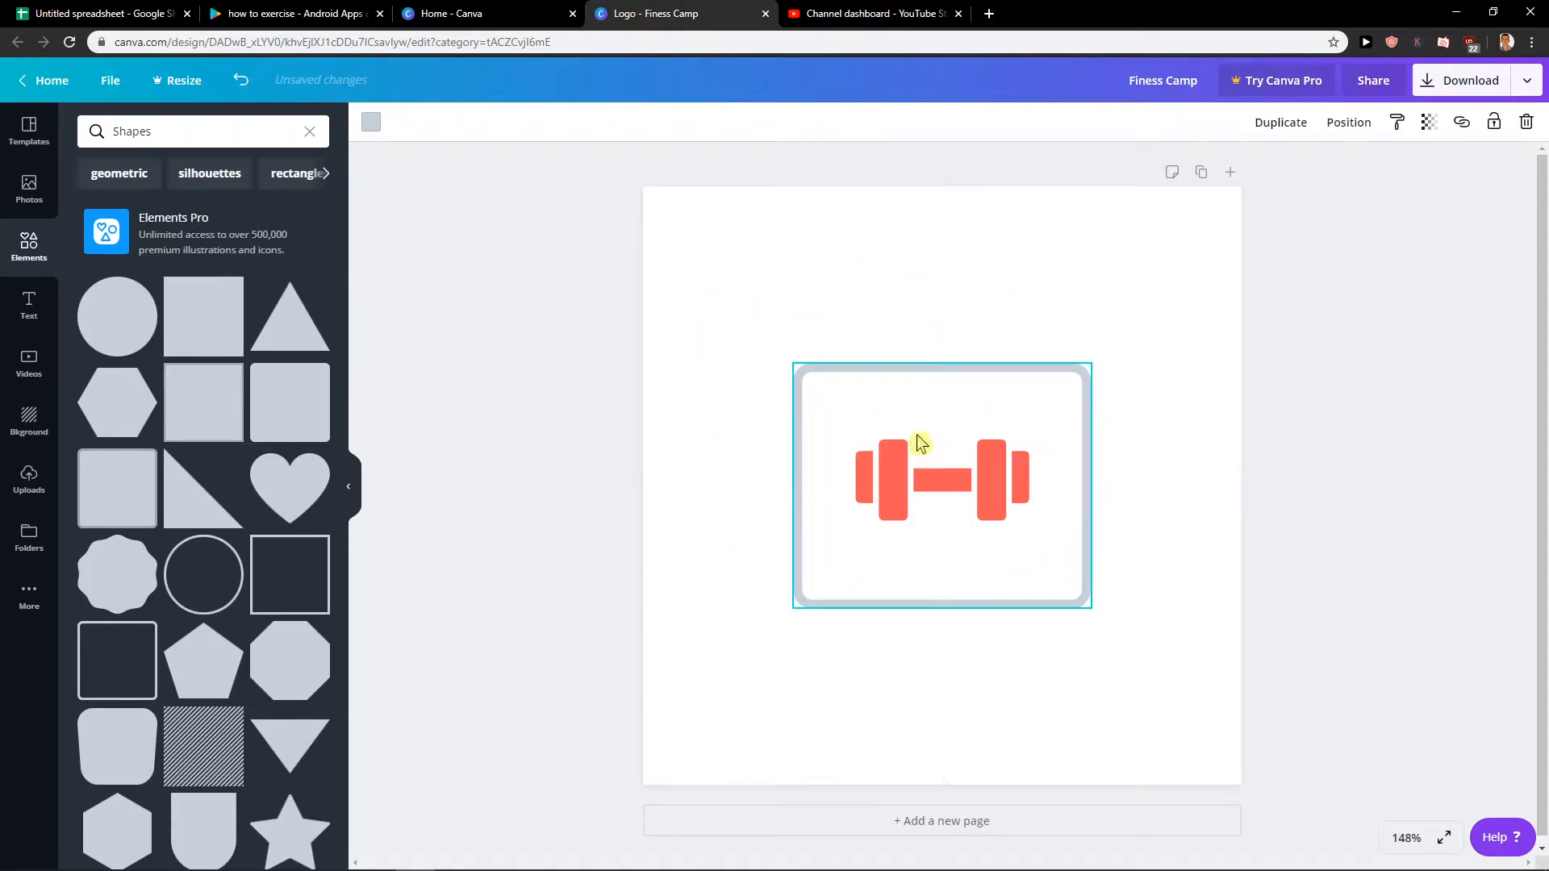
{"action": "left_click_drag", "start_coordinate": [1090, 500], "coordinate": [1071, 498]}
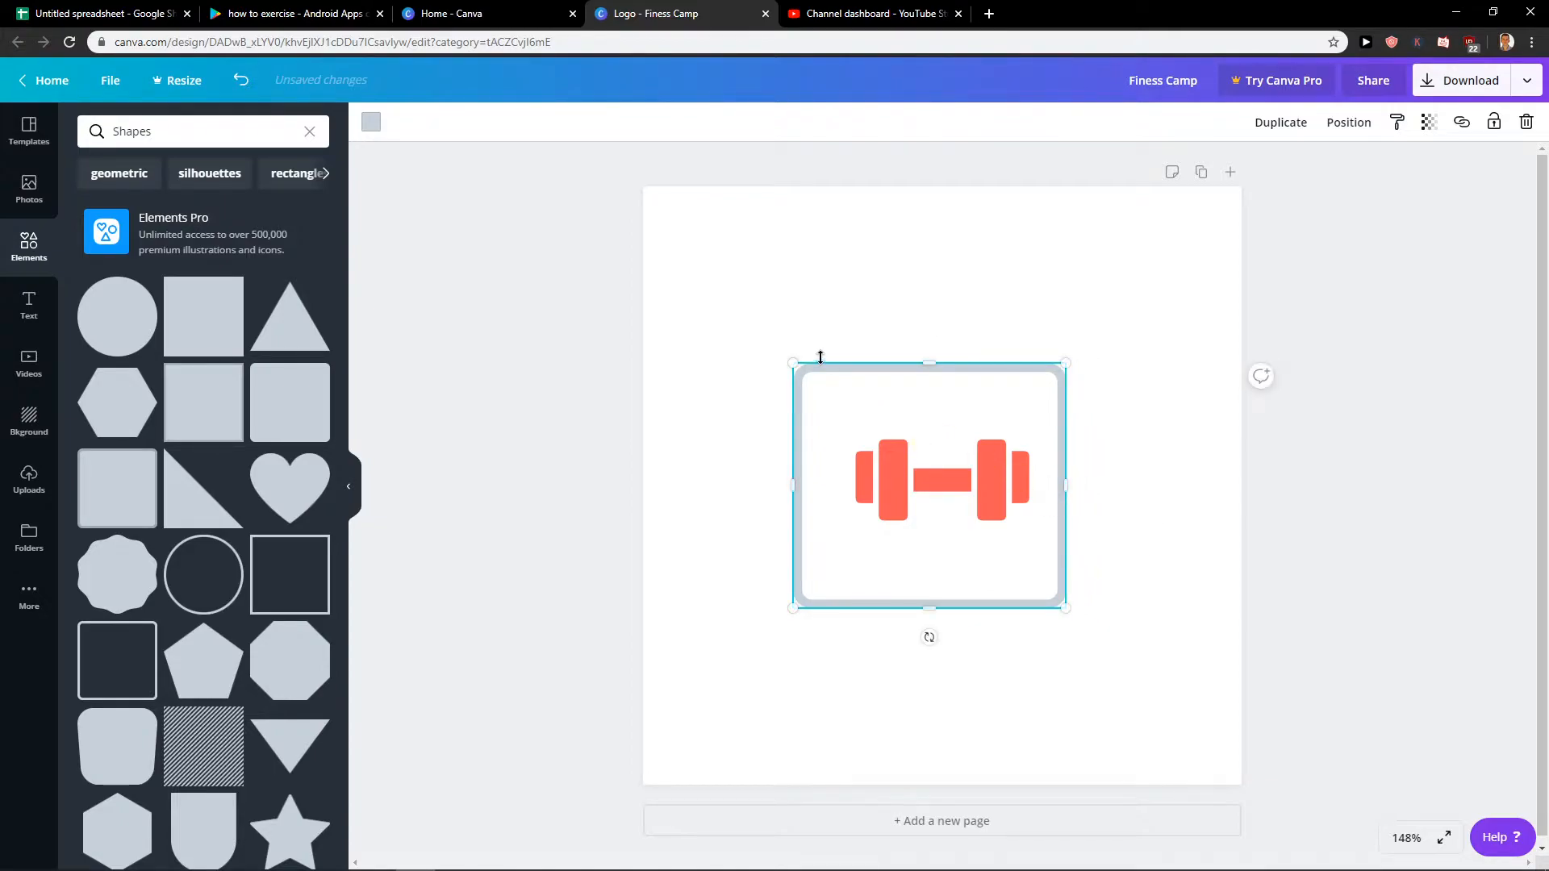
{"action": "key", "text": "Delete"}
Add a circle outline shape, shrink and centre it around the dumbbell, and colour it the same coral red.
{"action": "left_click", "coordinate": [221, 571]}
{"action": "left_click_drag", "start_coordinate": [1178, 729], "coordinate": [996, 536]}
{"action": "left_click_drag", "start_coordinate": [934, 404], "coordinate": [1028, 485]}
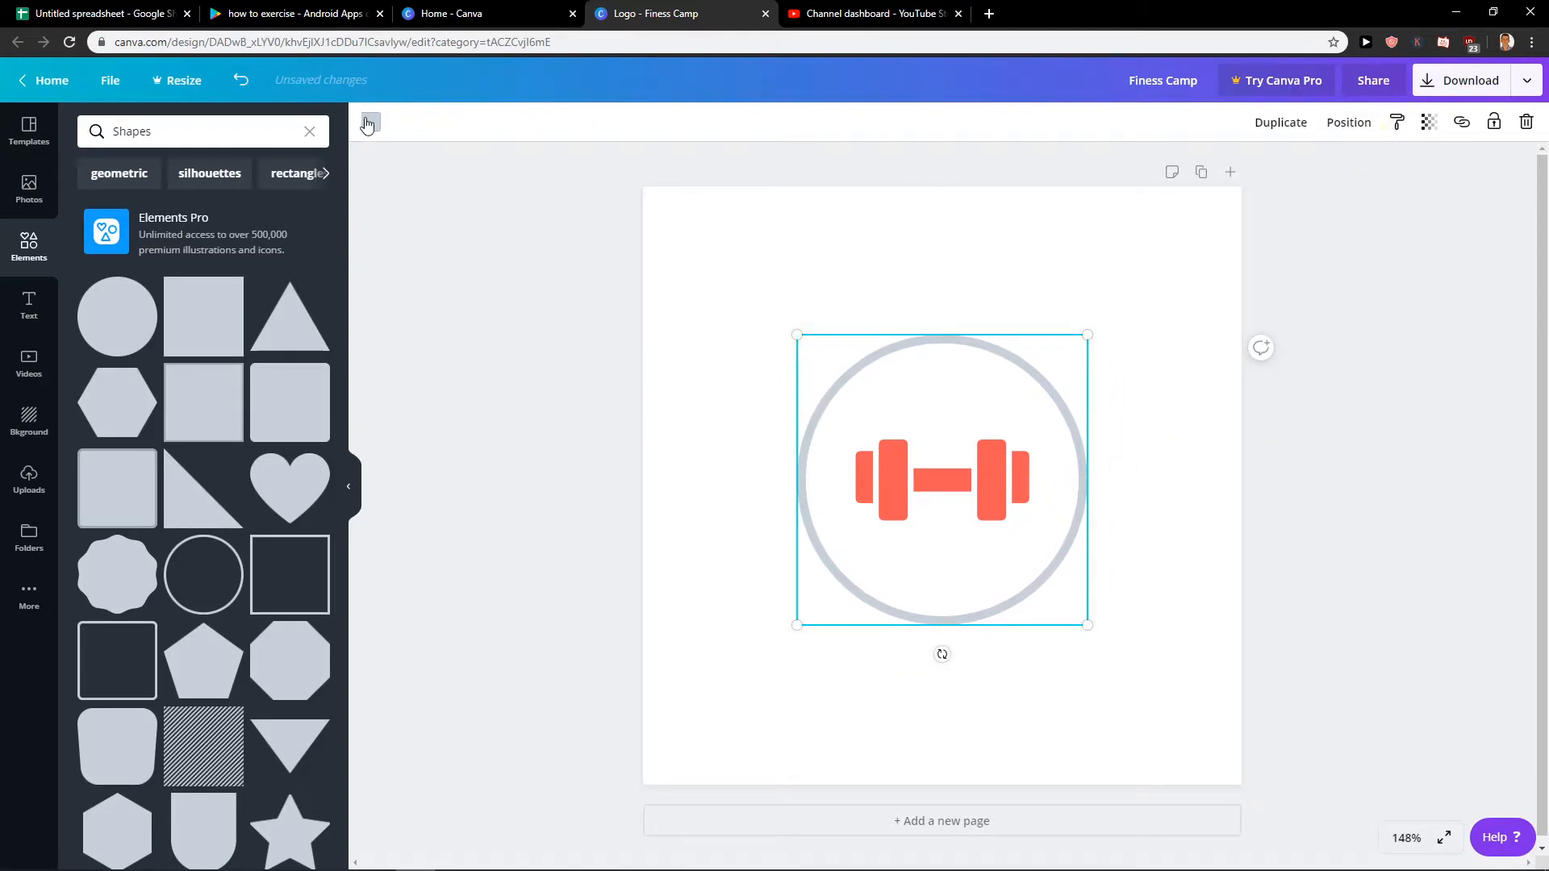
{"action": "left_click", "coordinate": [369, 122]}
{"action": "left_click", "coordinate": [174, 211]}
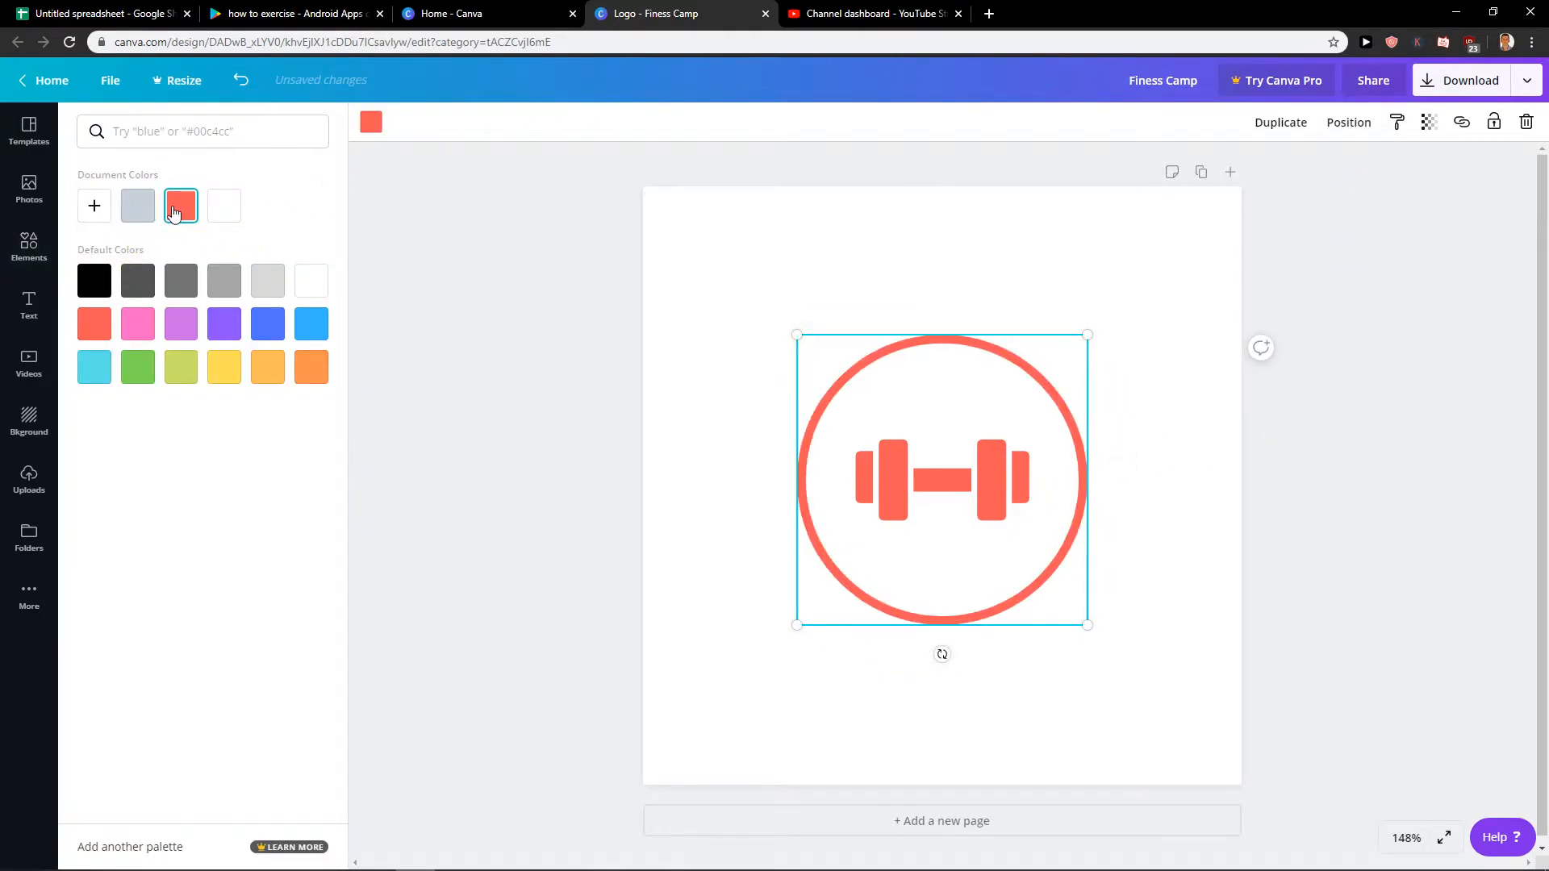
Download the logo as a PNG, and view the downloaded image before returning to the design.
{"action": "left_click", "coordinate": [1488, 541]}
{"action": "left_click", "coordinate": [1465, 80]}
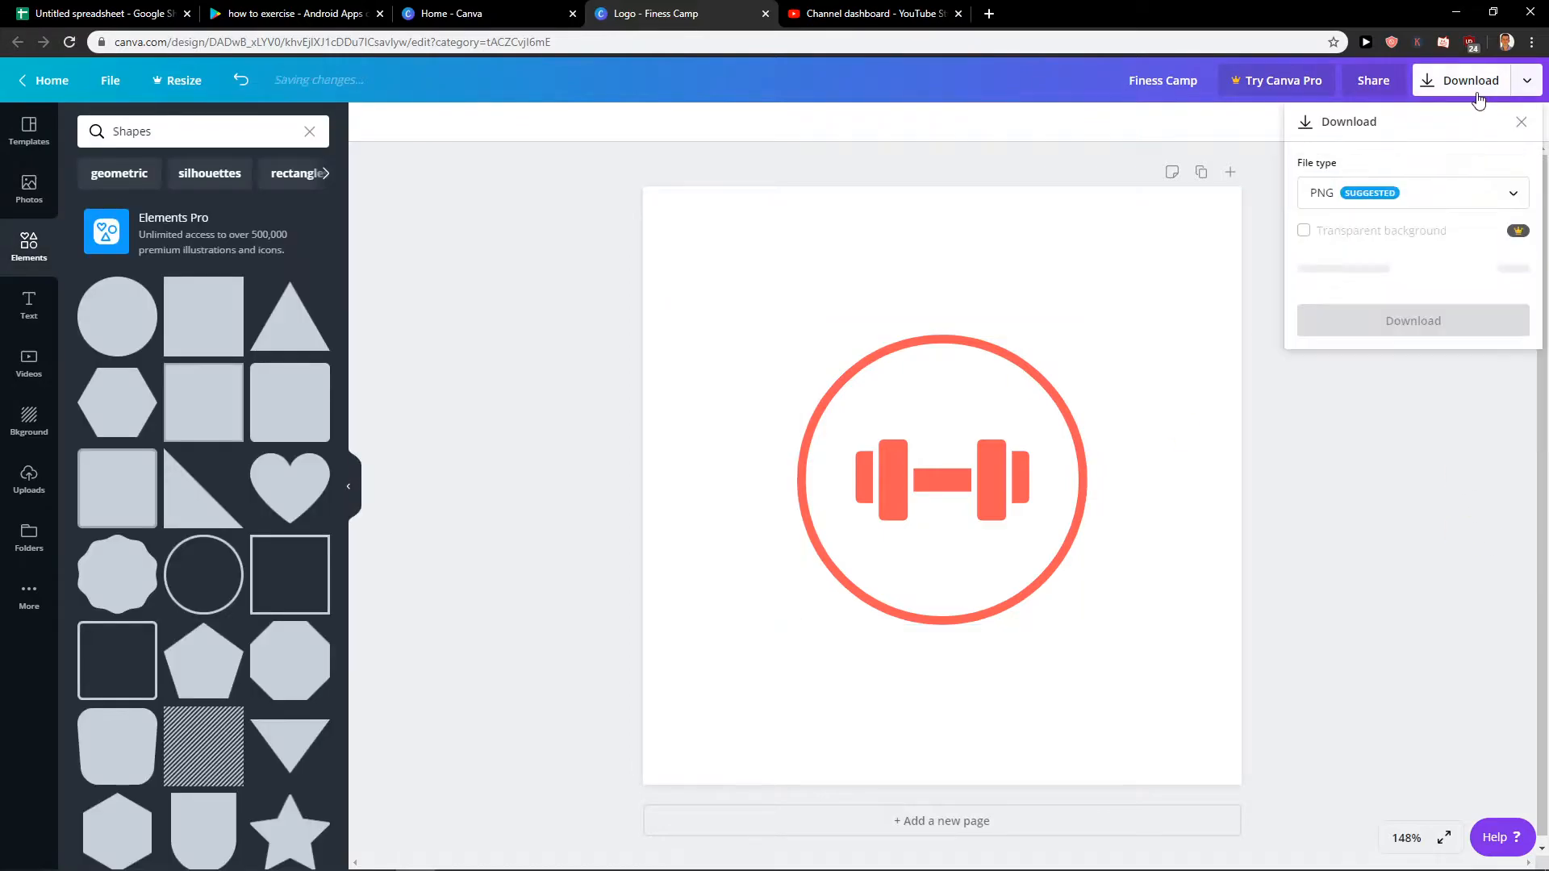
{"action": "left_click", "coordinate": [1426, 280]}
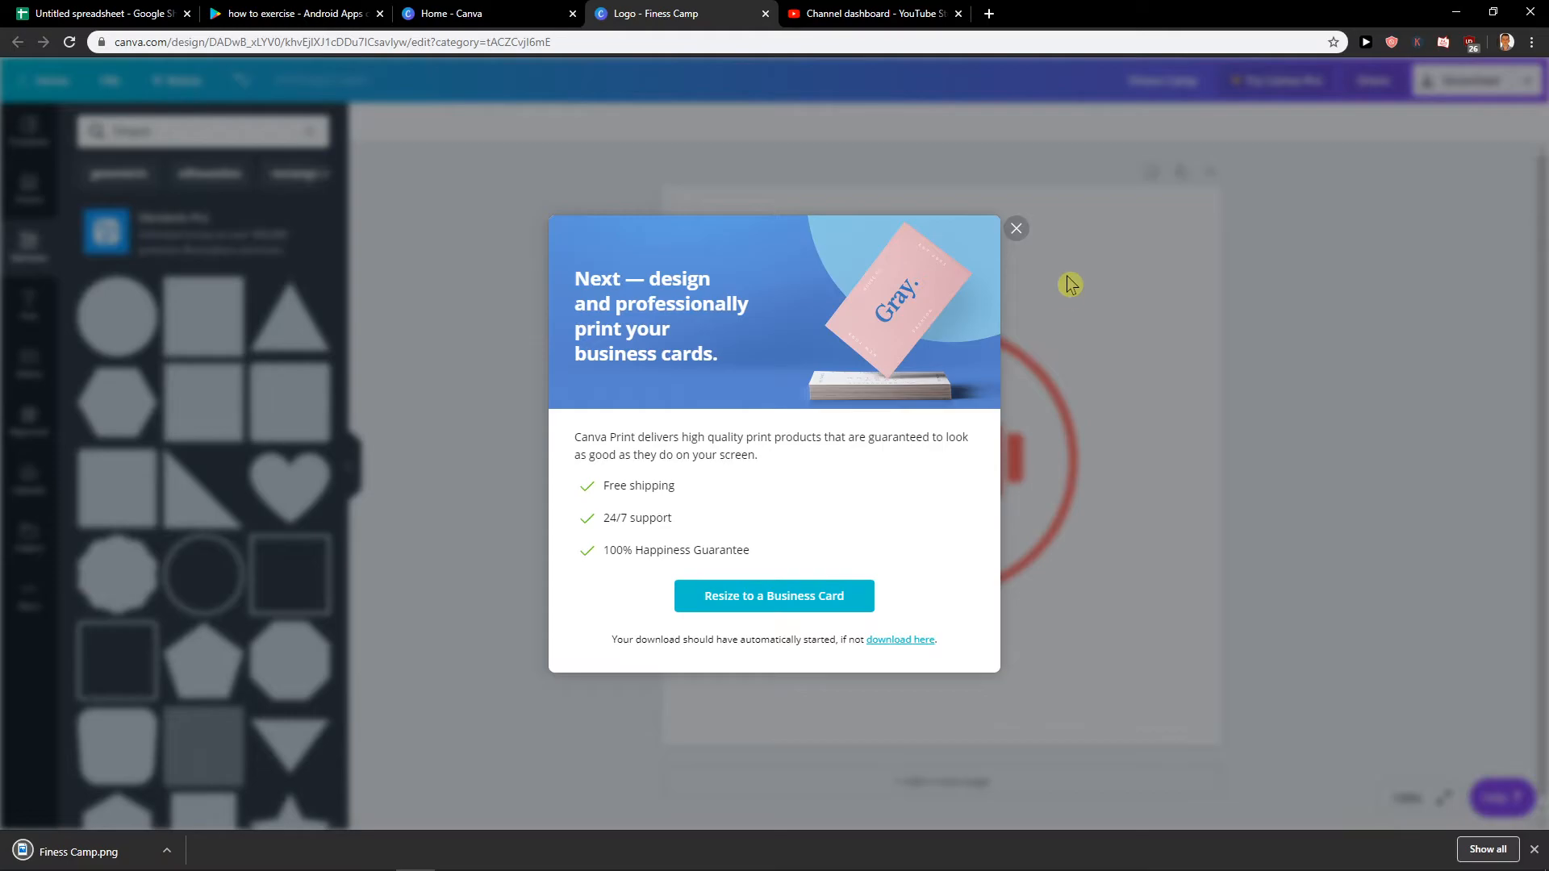
{"action": "left_click", "coordinate": [1018, 231]}
{"action": "left_click", "coordinate": [93, 852]}
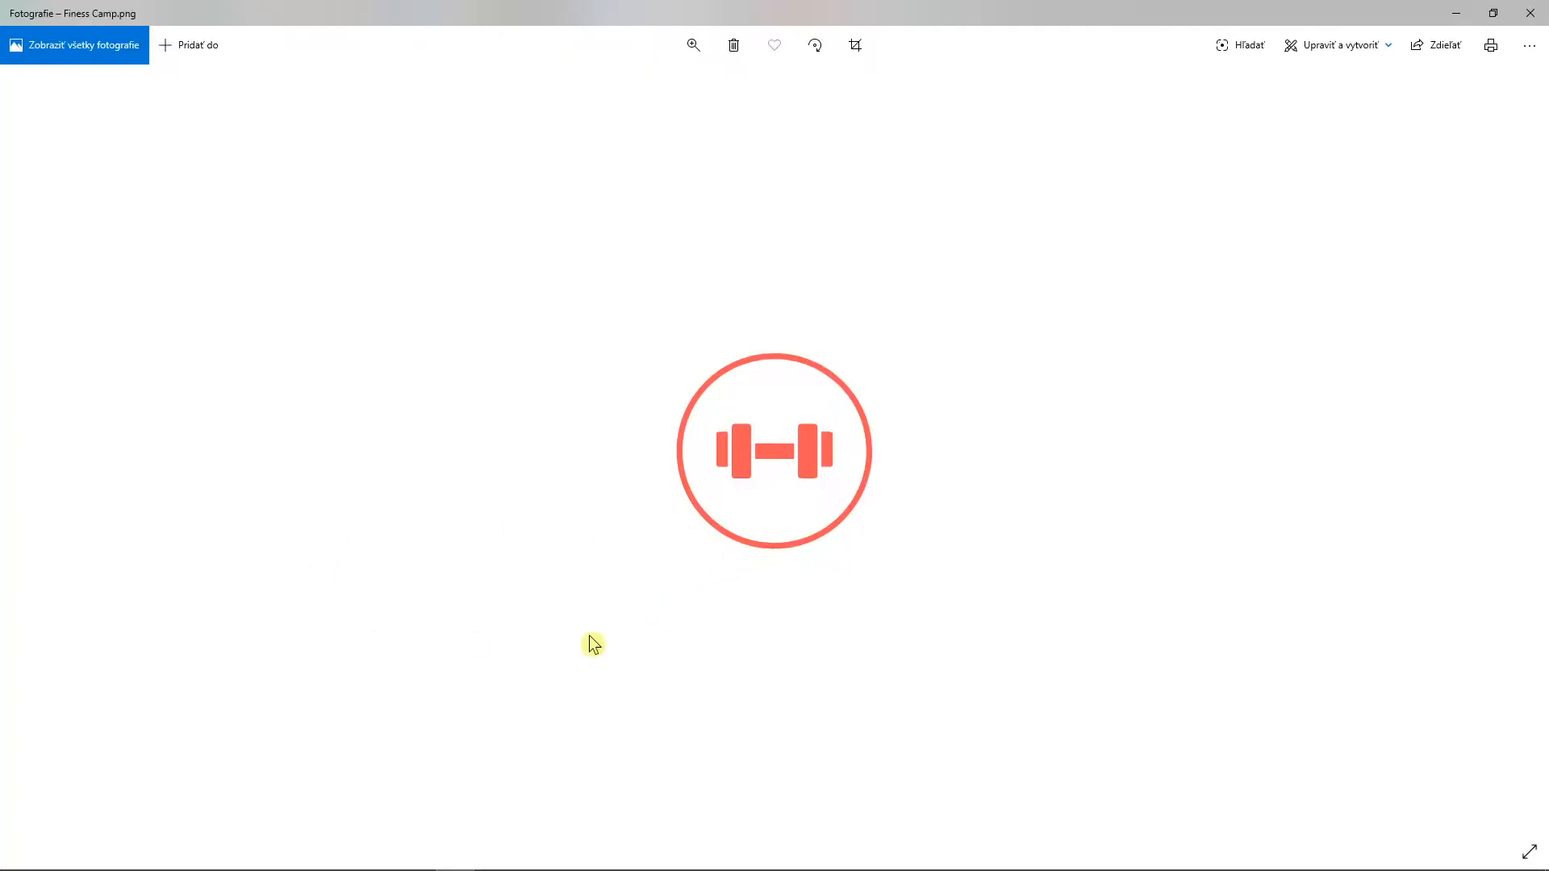
{"action": "left_click", "coordinate": [1531, 13]}
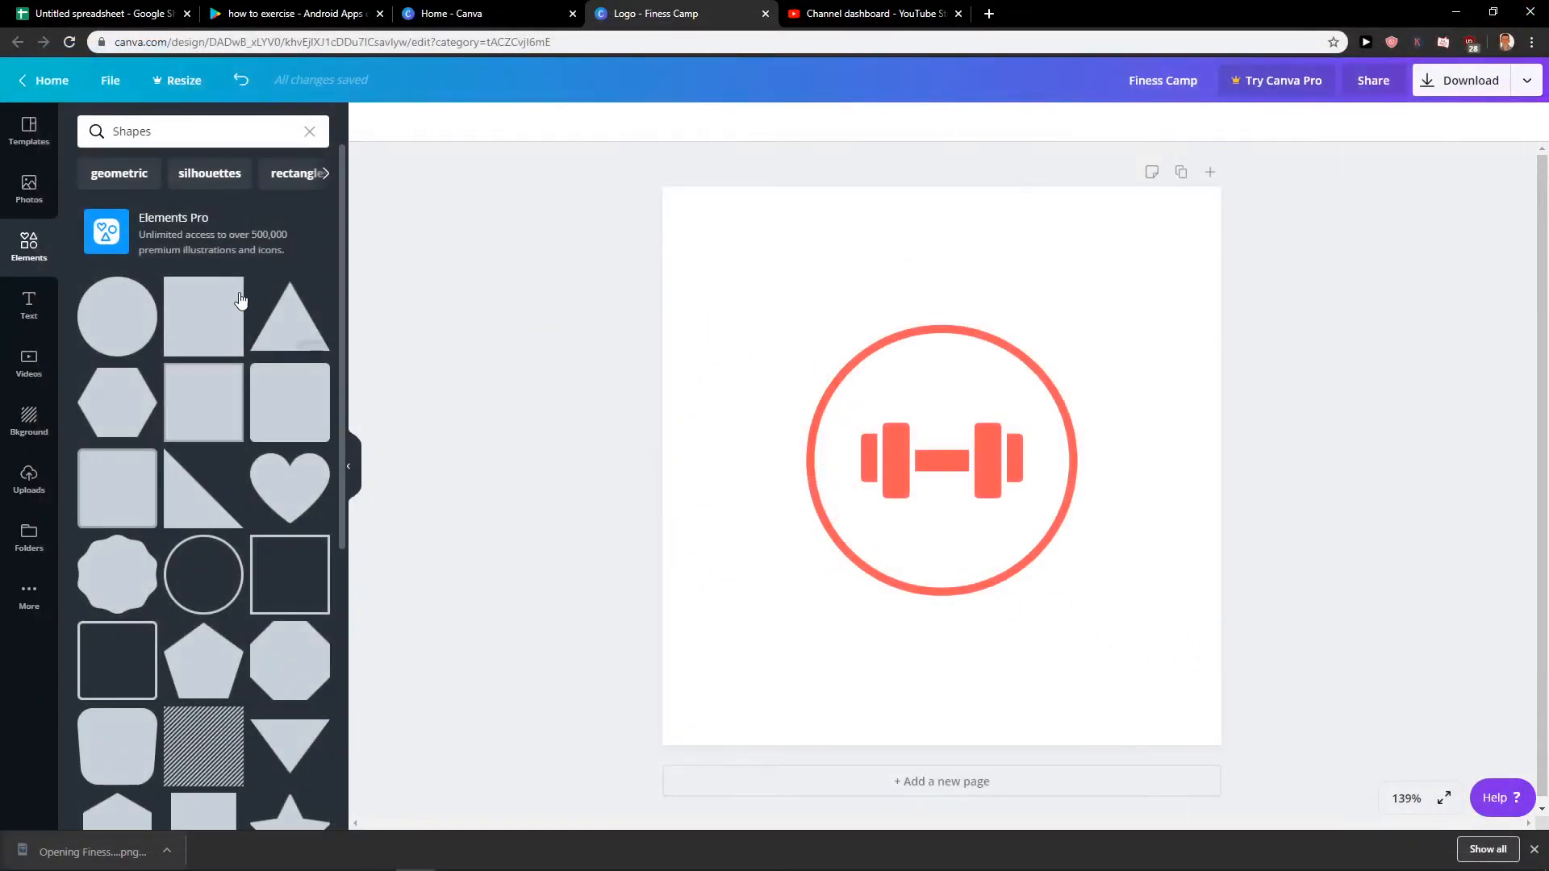
Delete the dumbbell icon from inside the circle, and reposition the empty circle around the centre of the page.
{"action": "left_click", "coordinate": [887, 442]}
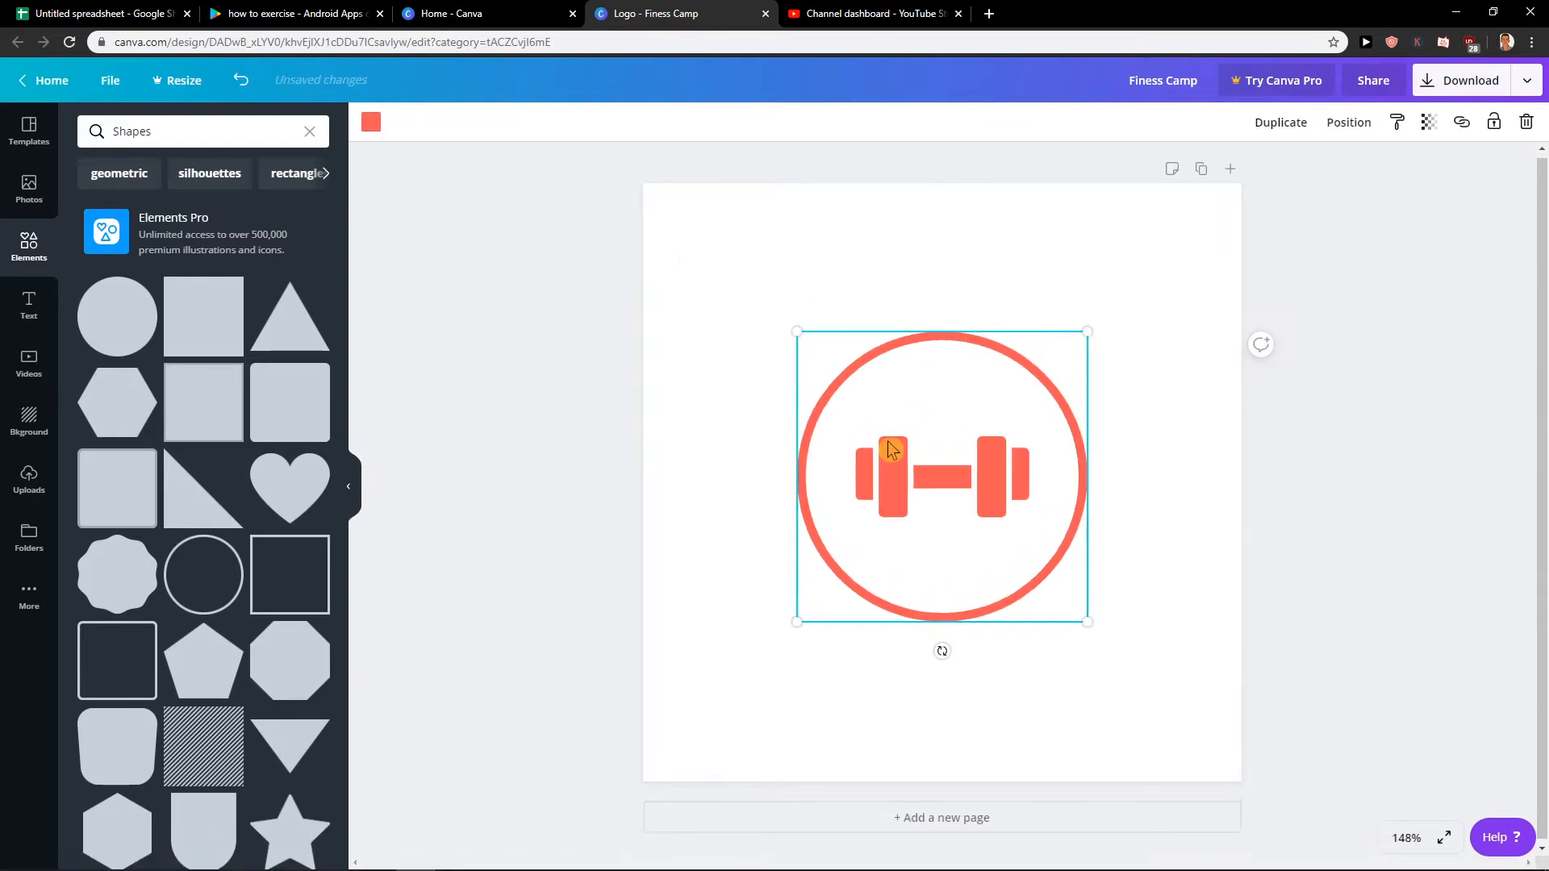
{"action": "left_click_drag", "start_coordinate": [897, 443], "coordinate": [960, 395]}
{"action": "left_click", "coordinate": [1001, 476]}
{"action": "key", "text": "Delete"}
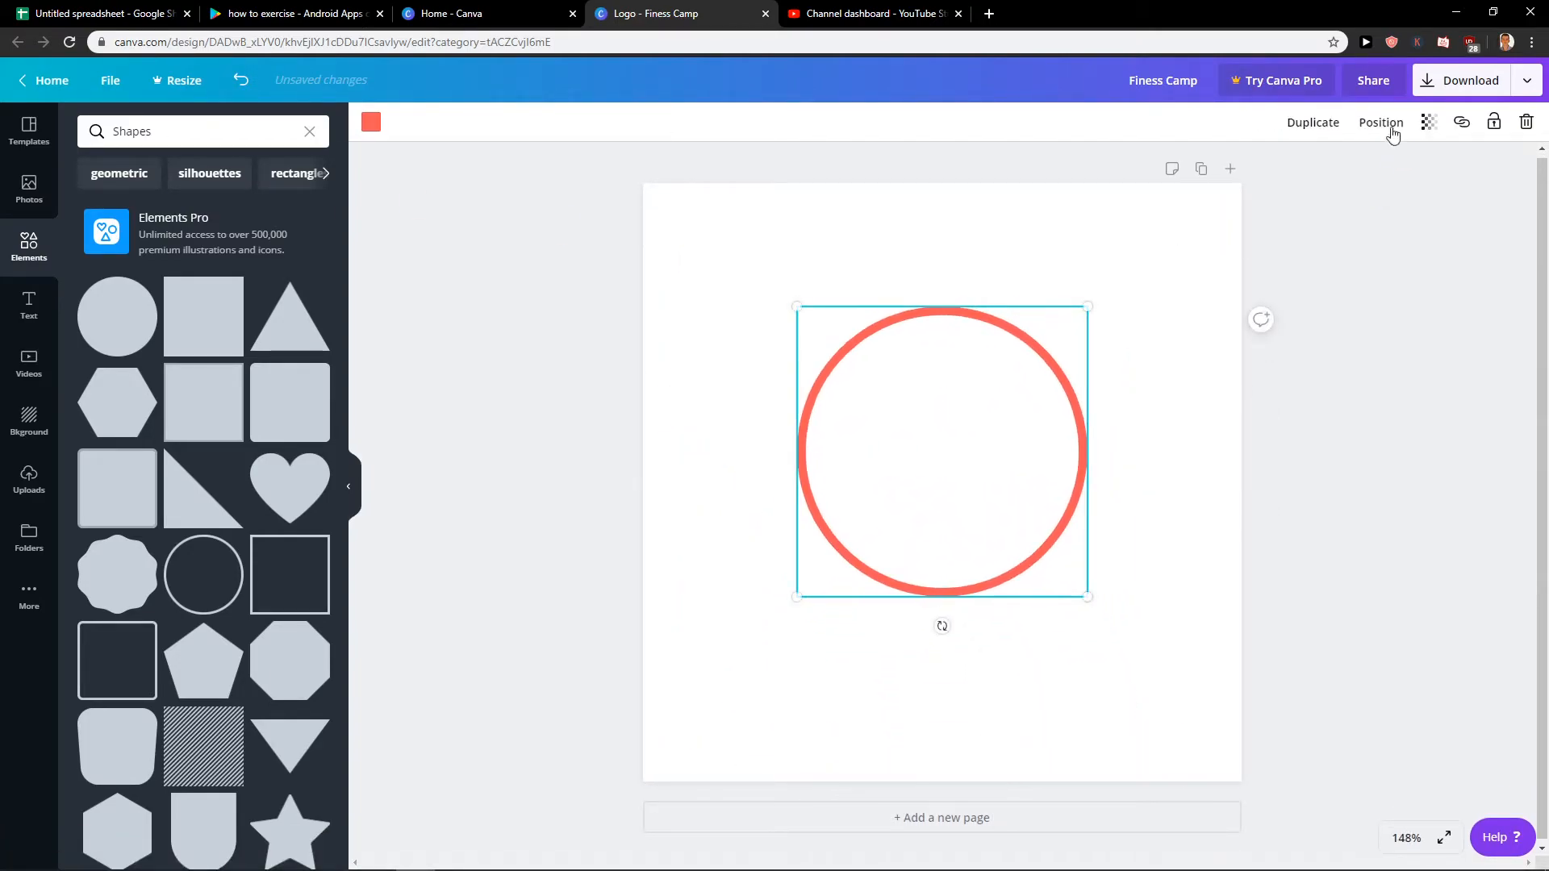
{"action": "left_click", "coordinate": [1380, 122]}
{"action": "left_click_drag", "start_coordinate": [1030, 472], "coordinate": [980, 500]}
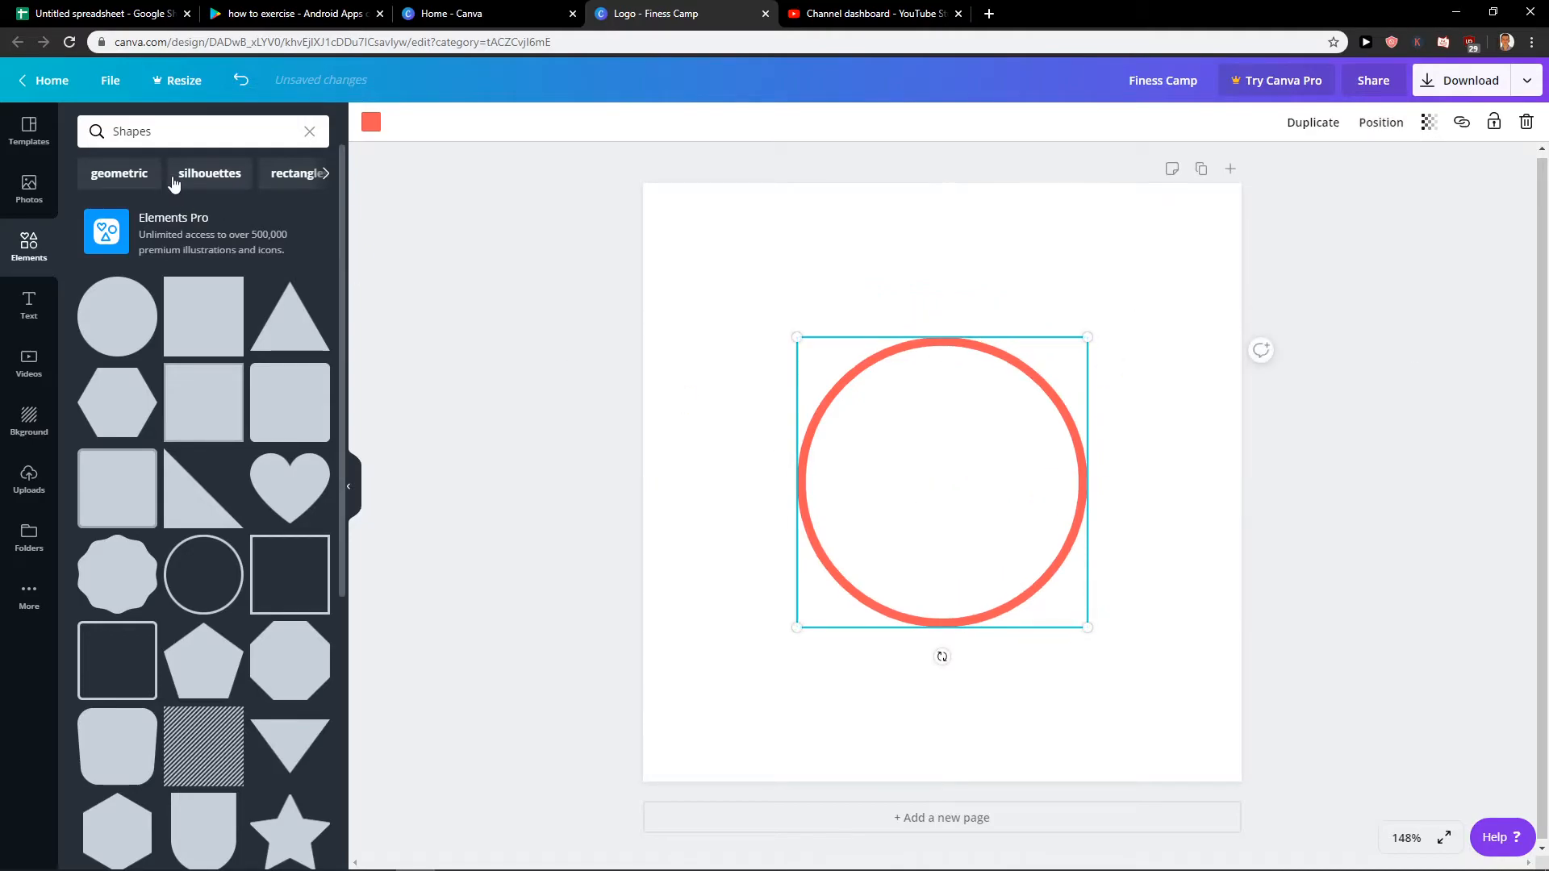
Search the elements for "exercise" and browse the graphics for one that suits the circle.
{"action": "left_click", "coordinate": [29, 242]}
{"action": "left_click", "coordinate": [191, 131]}
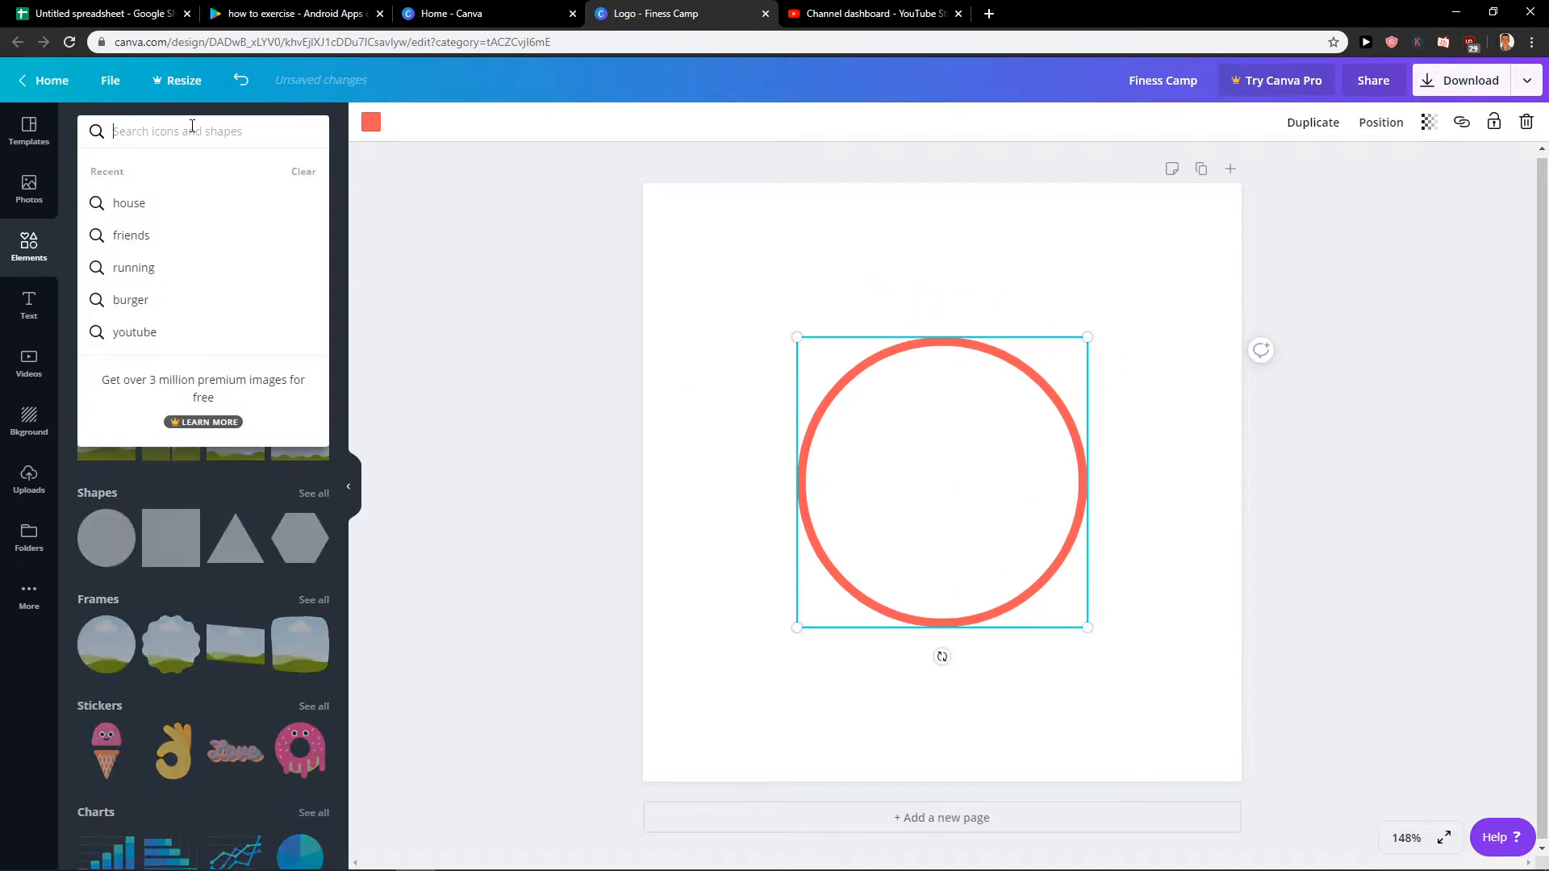
{"action": "type", "text": "exercise"}
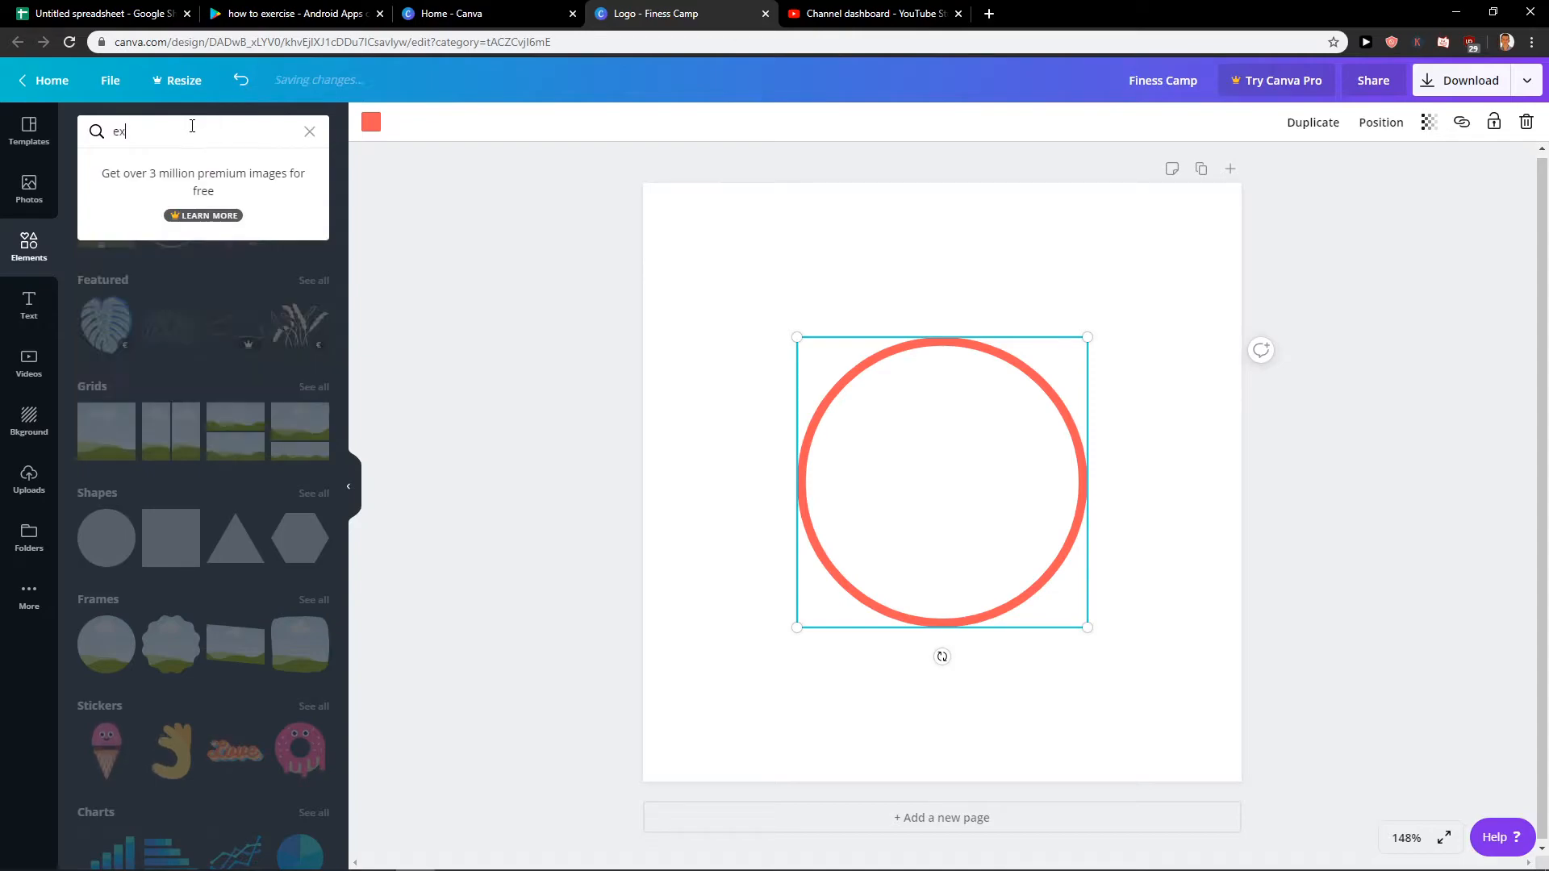
{"action": "key", "text": "Return"}
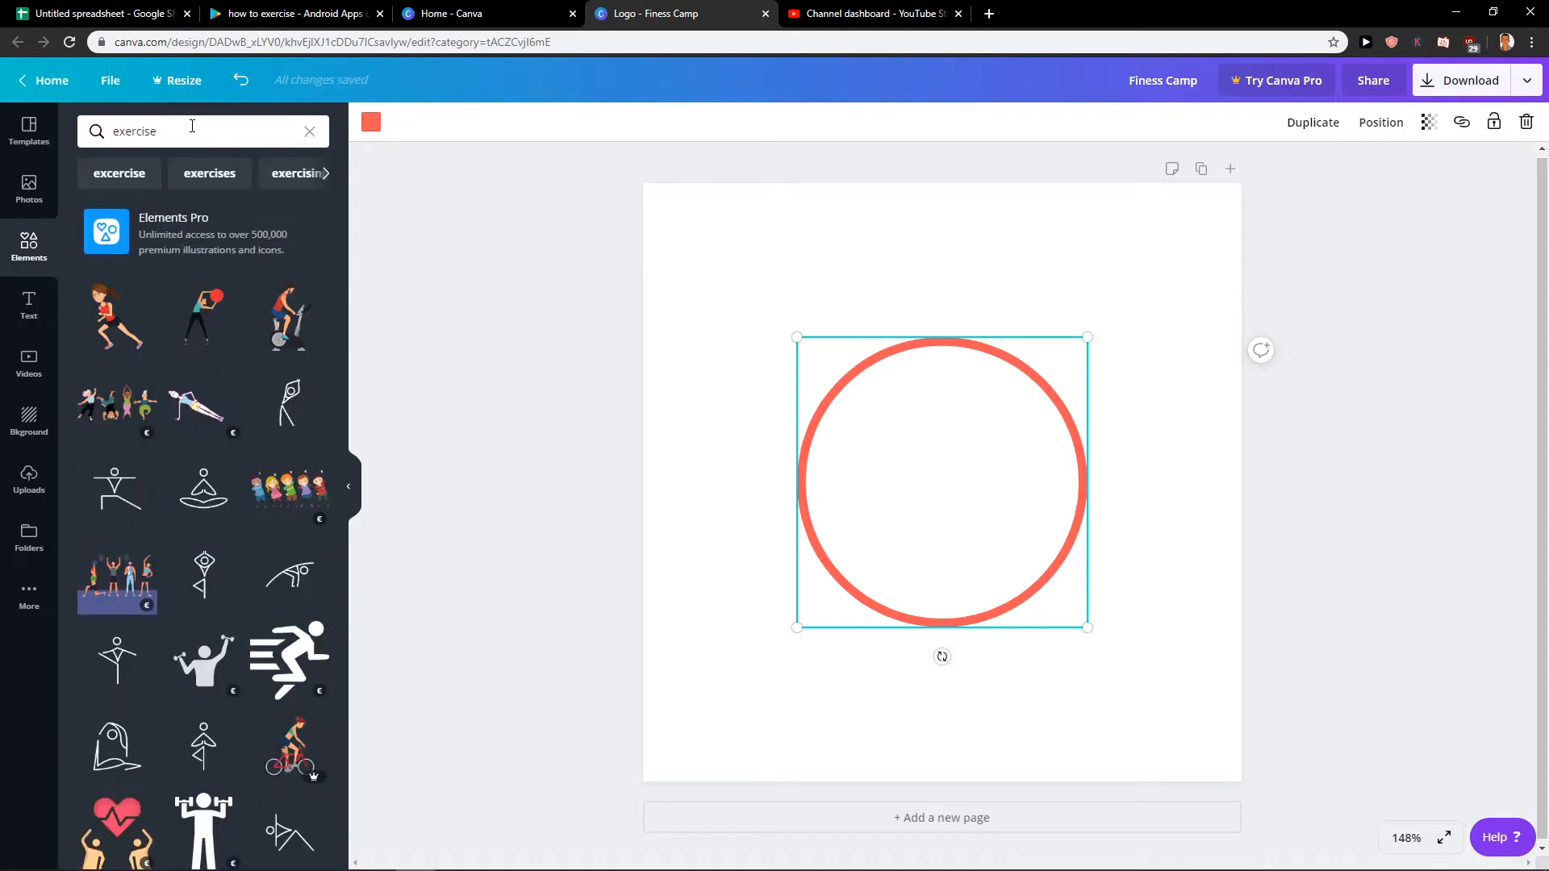
{"action": "scroll", "coordinate": [69, 510], "scroll_direction": "down", "scroll_amount": 2}
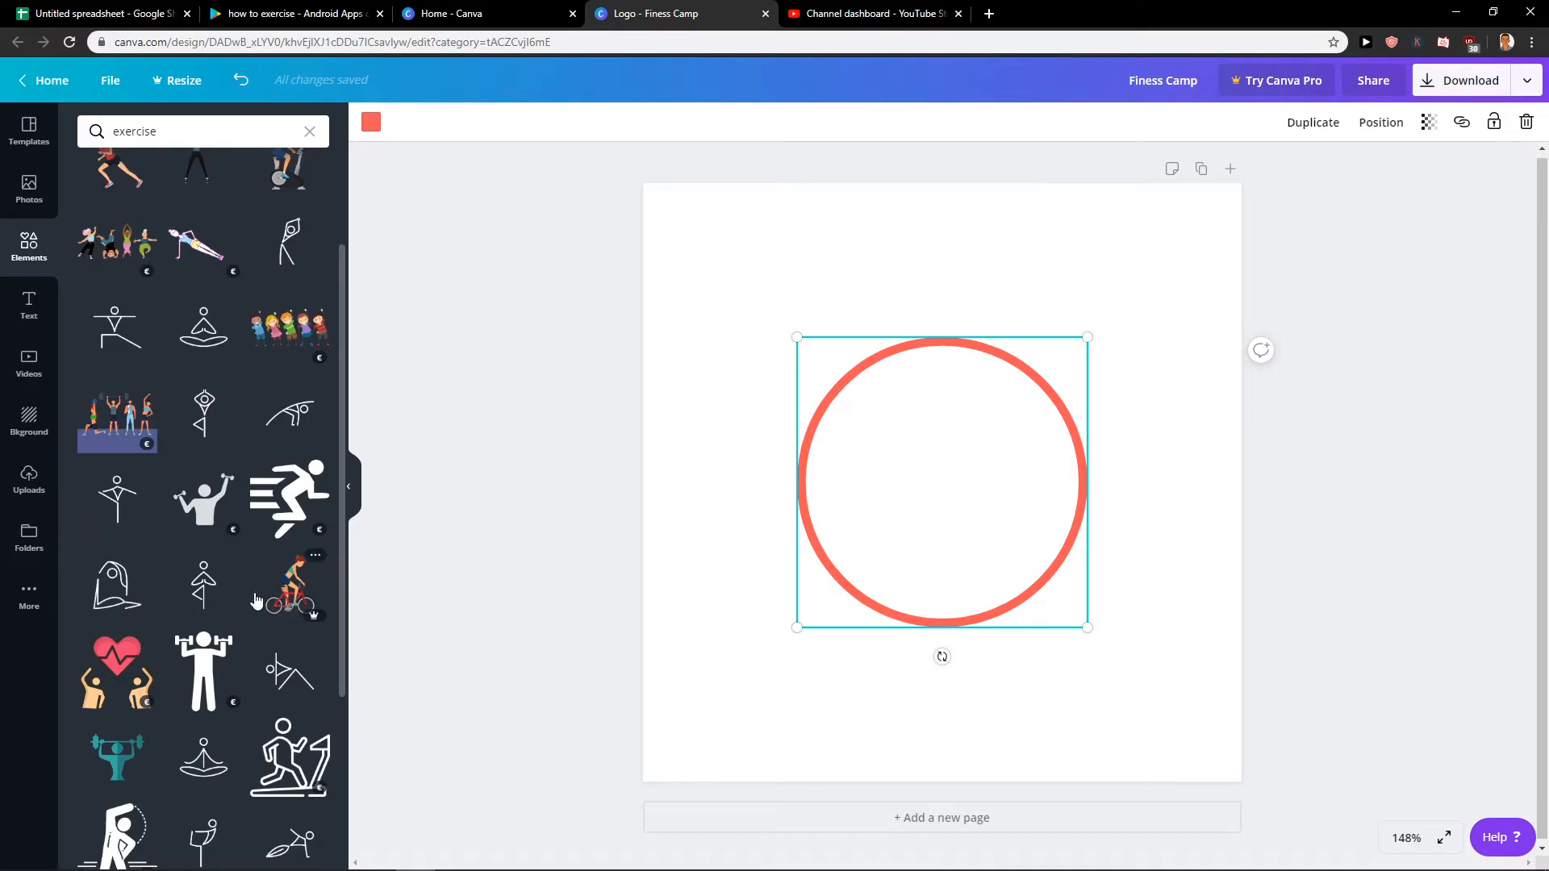
{"action": "scroll", "coordinate": [214, 621], "scroll_direction": "down", "scroll_amount": 12}
{"action": "scroll", "coordinate": [214, 622], "scroll_direction": "down", "scroll_amount": 4}
{"action": "scroll", "coordinate": [143, 646], "scroll_direction": "down", "scroll_amount": 2}
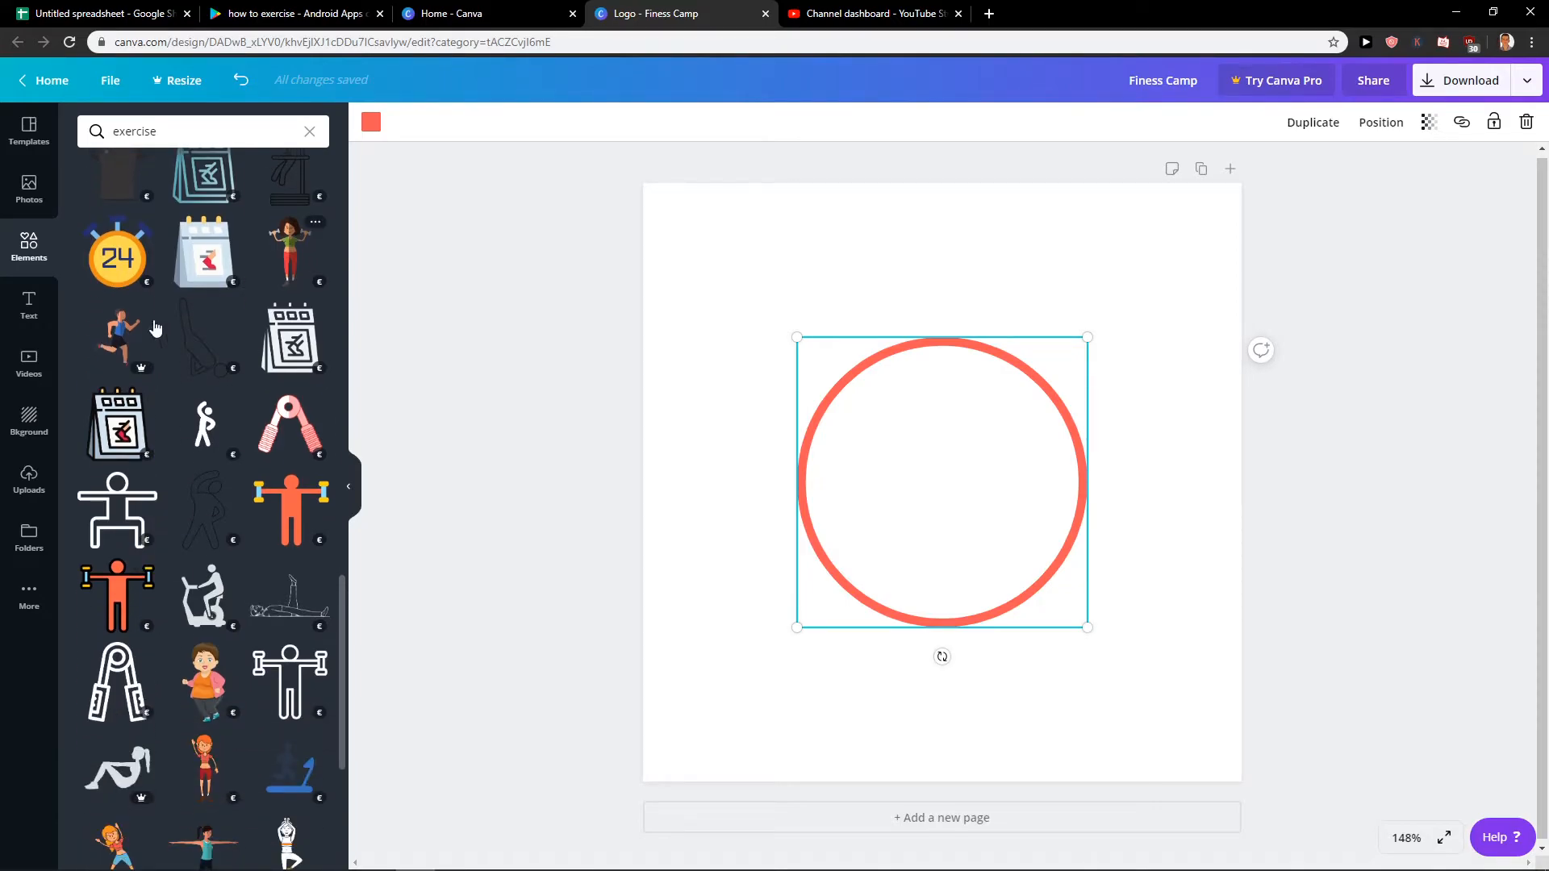
{"action": "scroll", "coordinate": [170, 385], "scroll_direction": "down", "scroll_amount": 7}
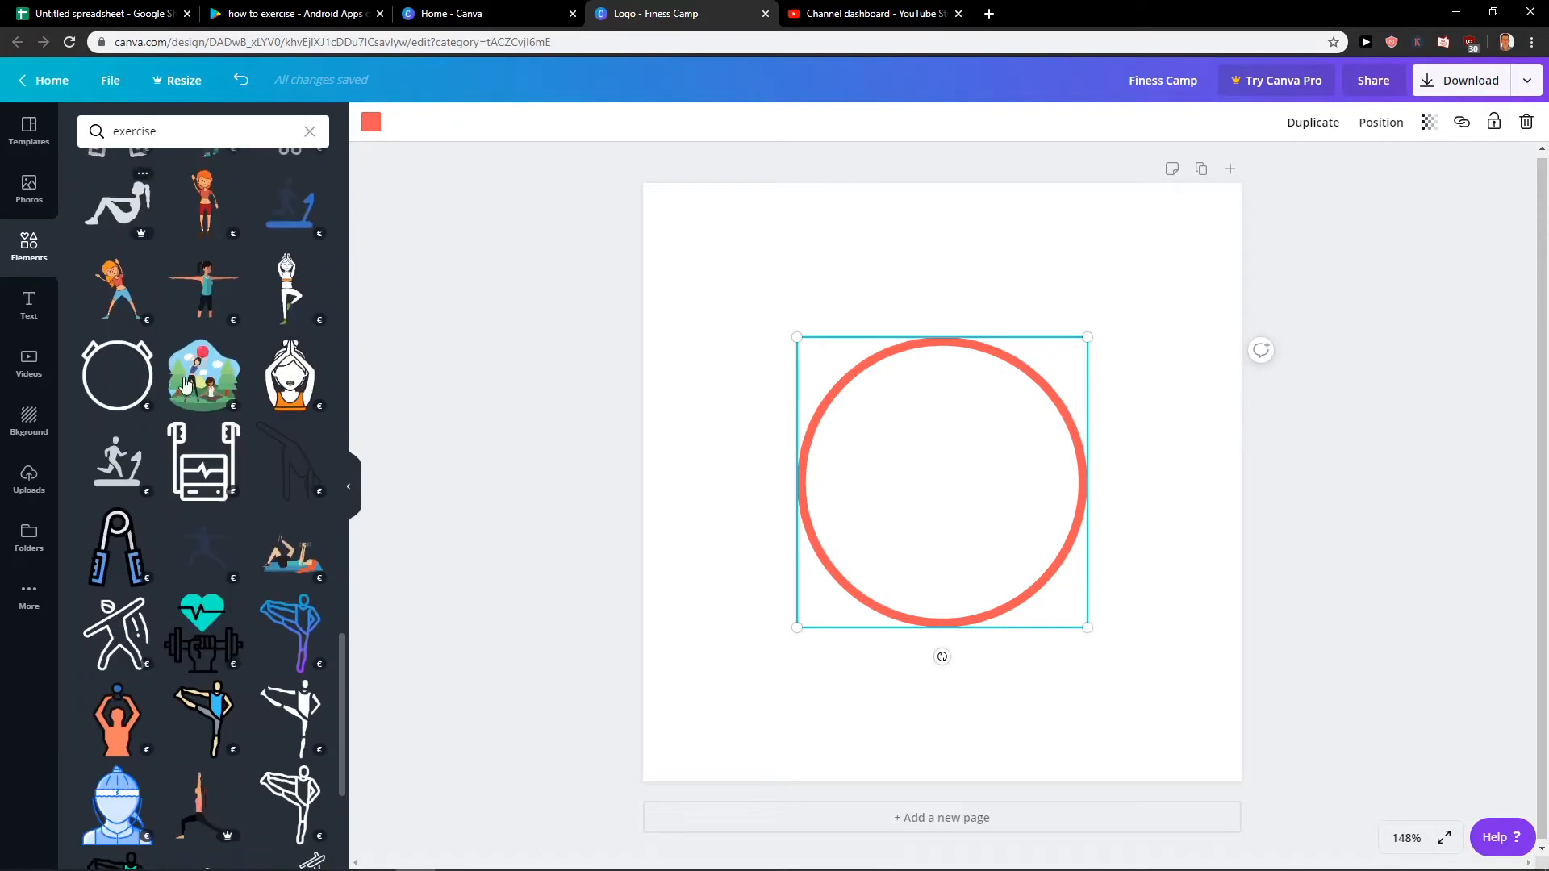
{"action": "scroll", "coordinate": [169, 386], "scroll_direction": "down", "scroll_amount": 2}
Try the graphic of the woman with joined raised hands inside the circle, browse further exercise graphics, and delete the woman.
{"action": "left_click", "coordinate": [286, 234]}
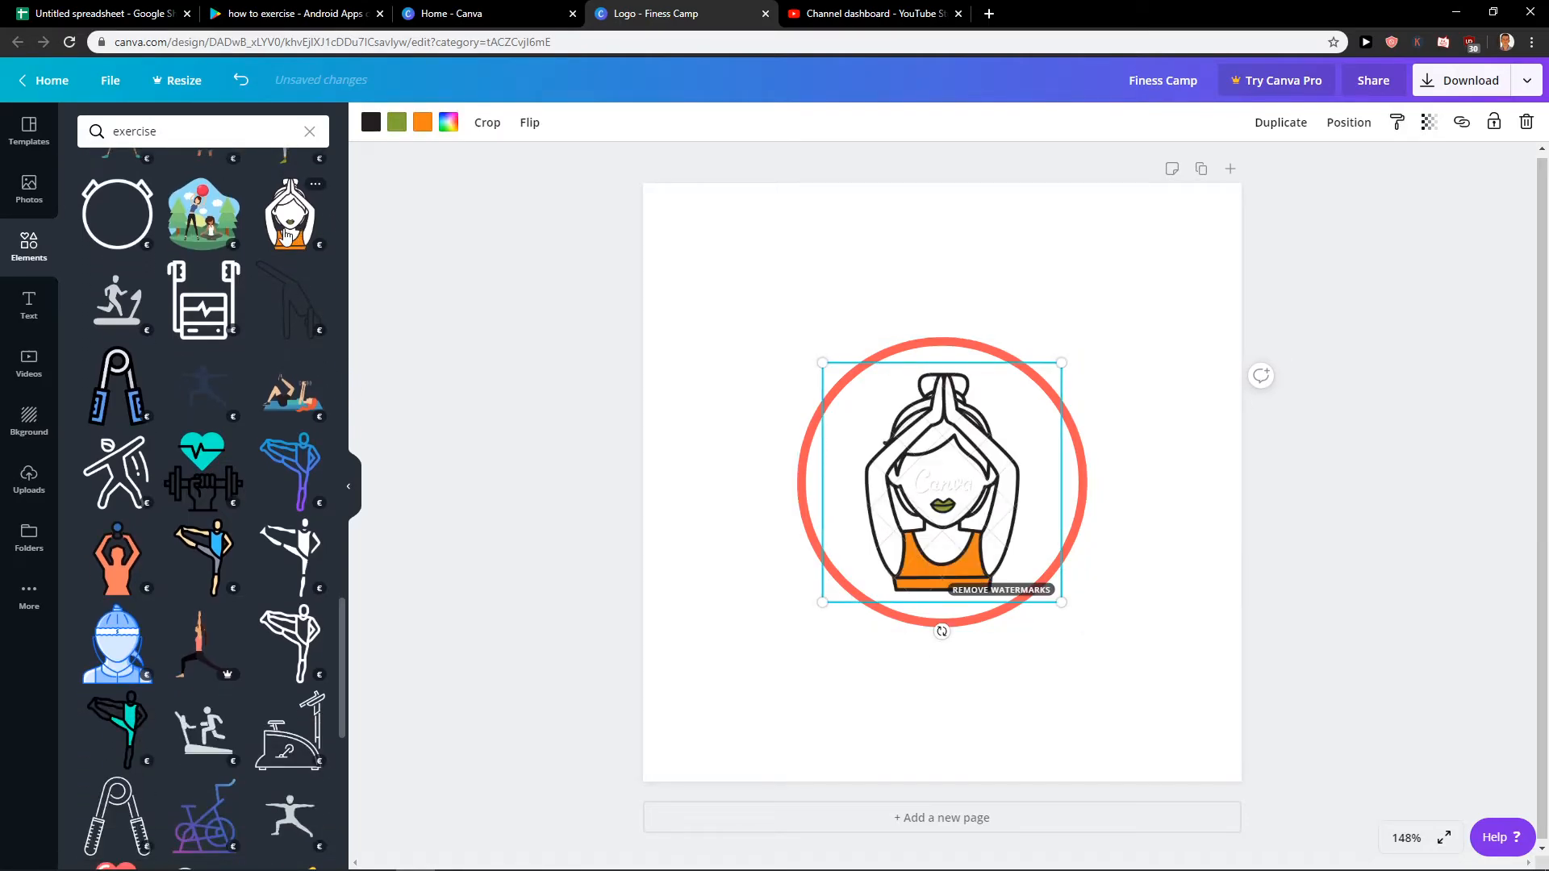
{"action": "scroll", "coordinate": [246, 278], "scroll_direction": "down", "scroll_amount": 5}
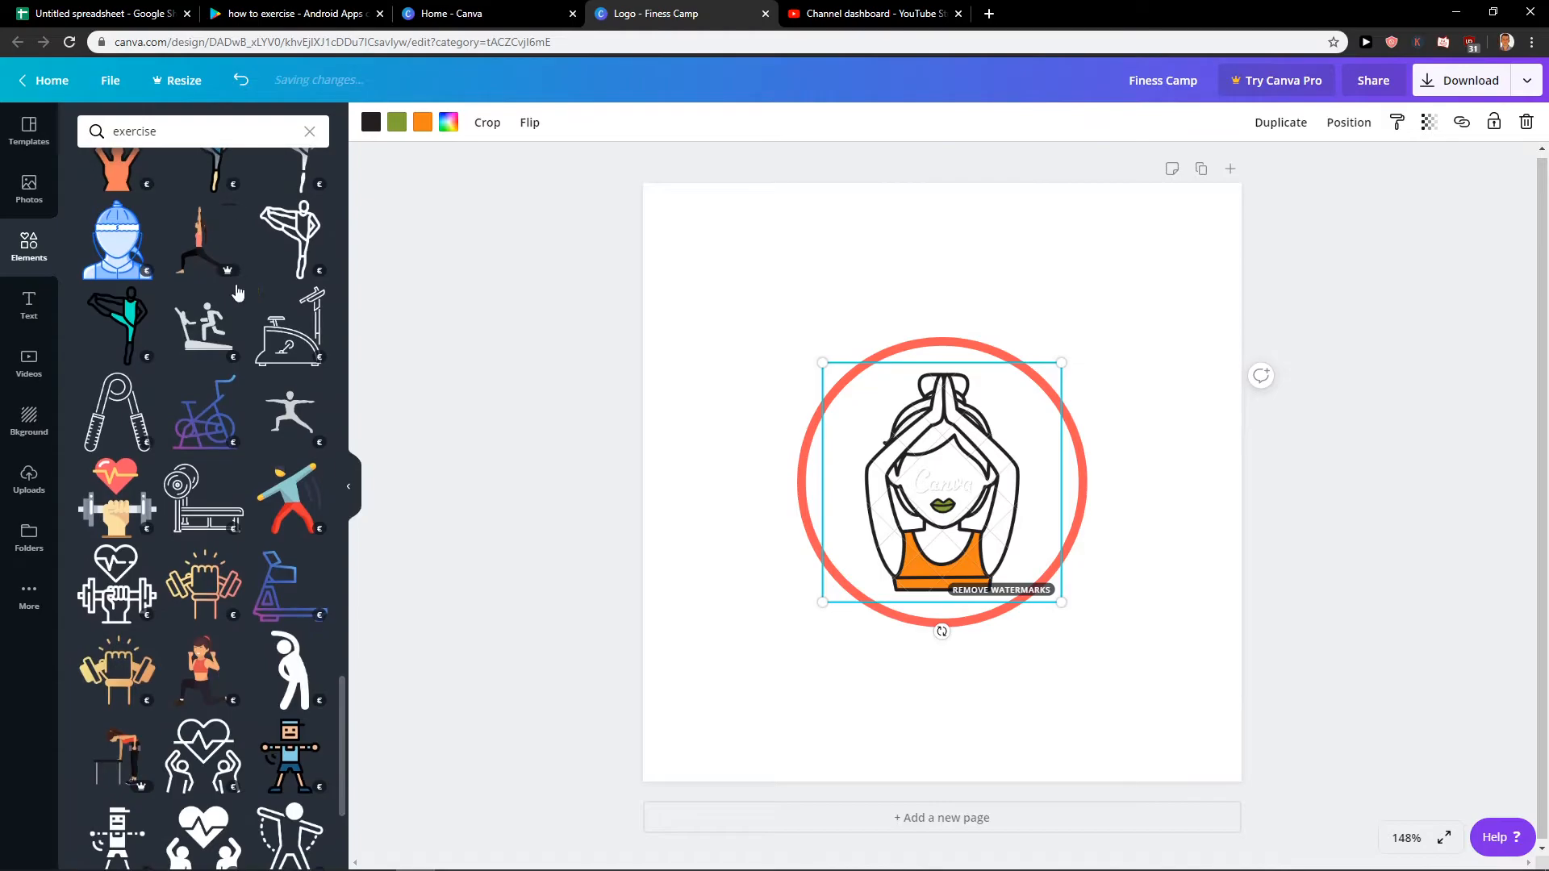
{"action": "scroll", "coordinate": [242, 290], "scroll_direction": "down", "scroll_amount": 4}
{"action": "scroll", "coordinate": [228, 300], "scroll_direction": "down", "scroll_amount": 2}
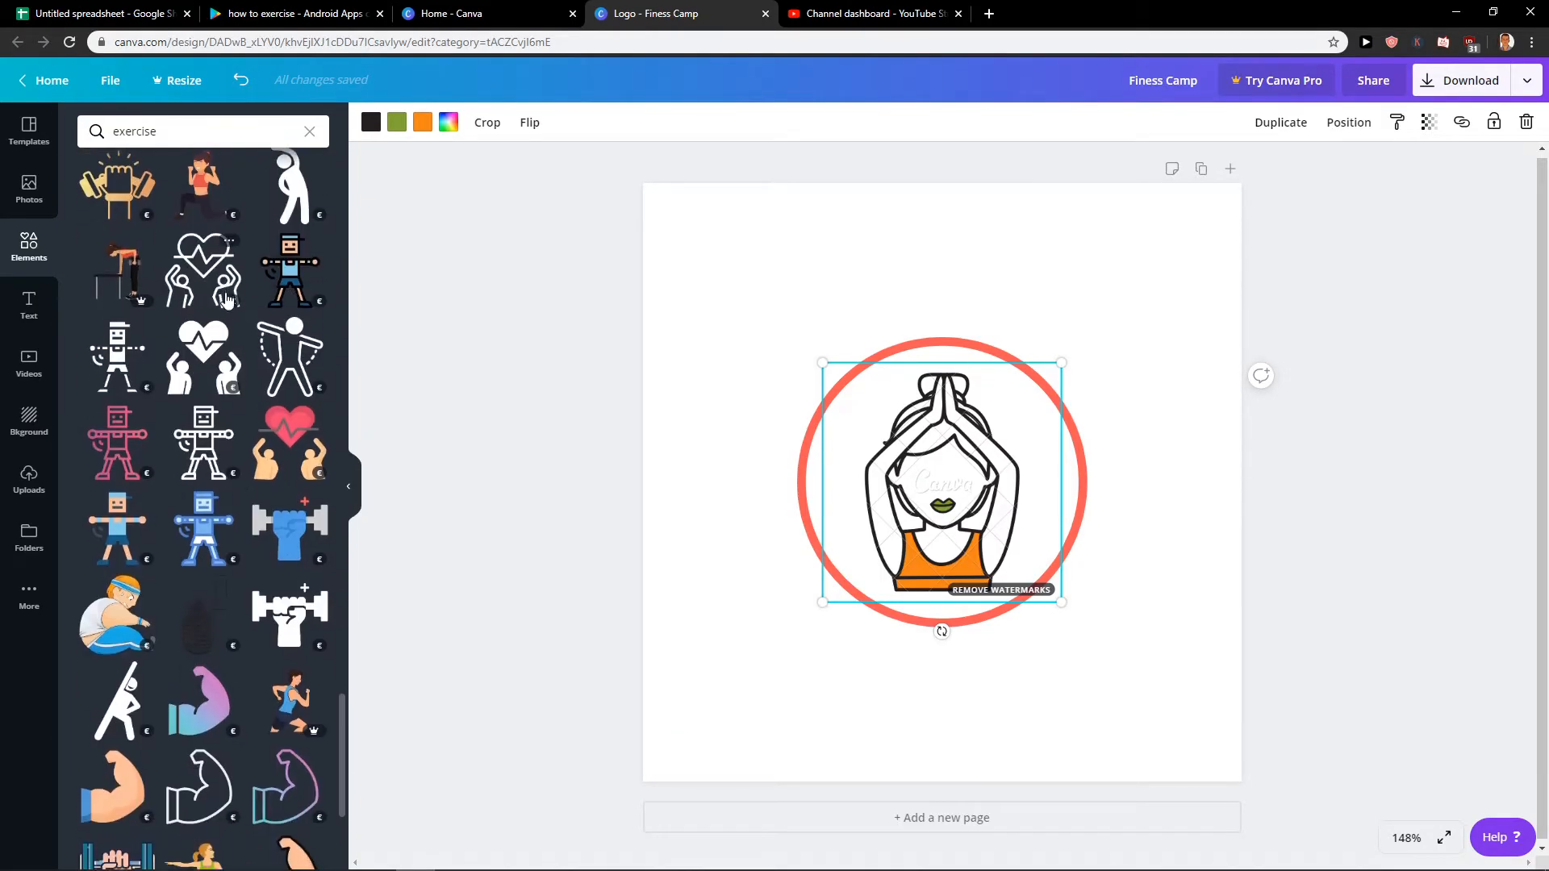
{"action": "scroll", "coordinate": [227, 300], "scroll_direction": "down", "scroll_amount": 1}
{"action": "scroll", "coordinate": [225, 299], "scroll_direction": "down", "scroll_amount": 3}
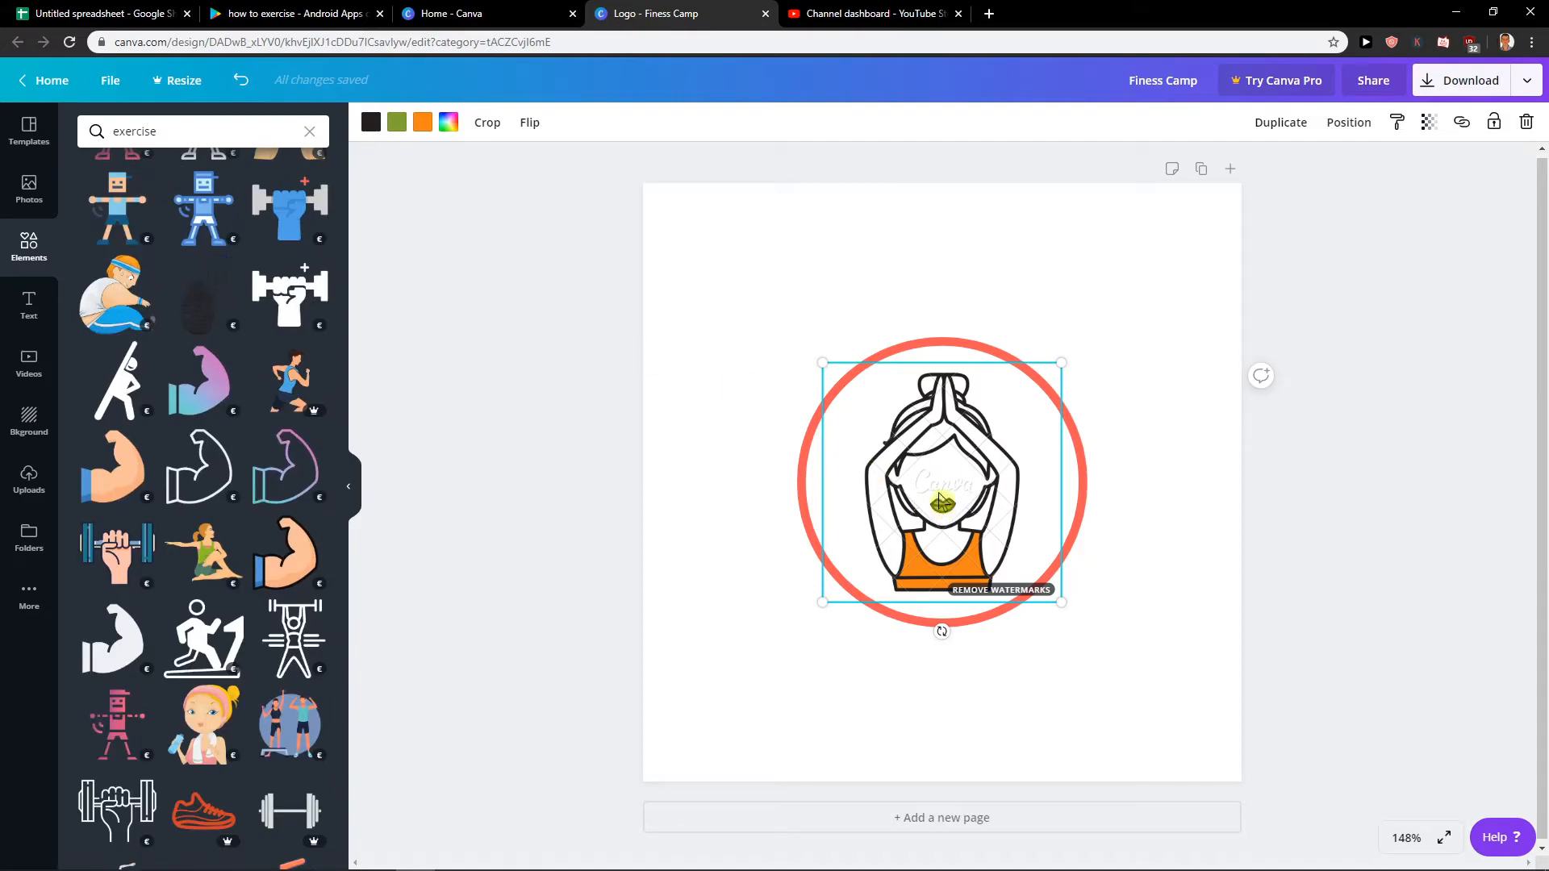
{"action": "key", "text": "Delete"}
Search the elements for "yoga", try the cross-legged meditating figure inside the circle, and delete it.
{"action": "left_click", "coordinate": [223, 141]}
{"action": "double_click", "coordinate": [223, 141]}
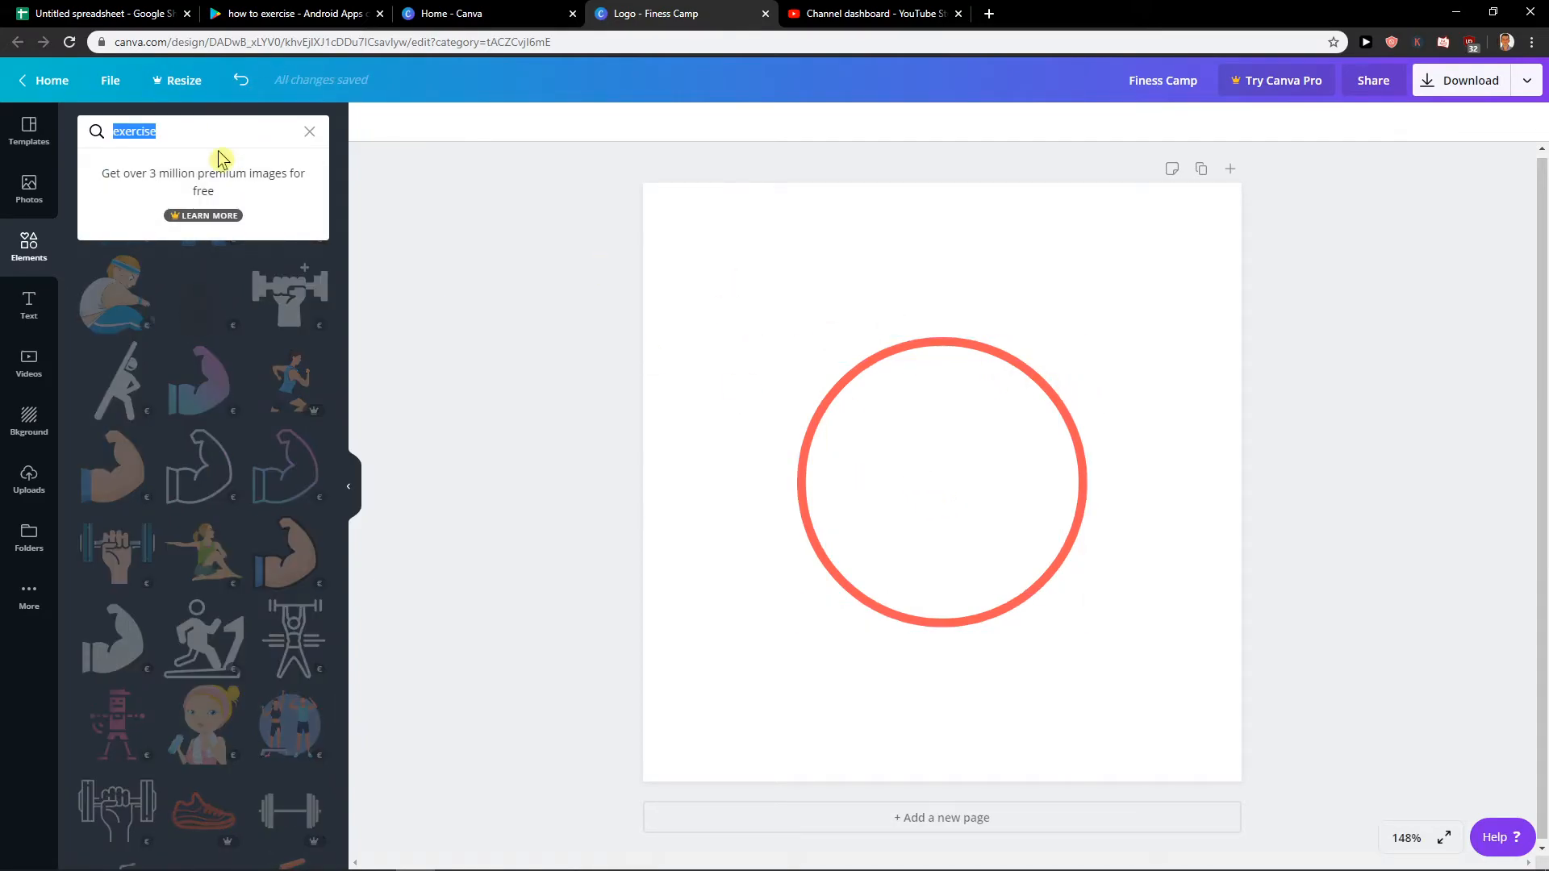
{"action": "type", "text": "yoga"}
{"action": "key", "text": "Return"}
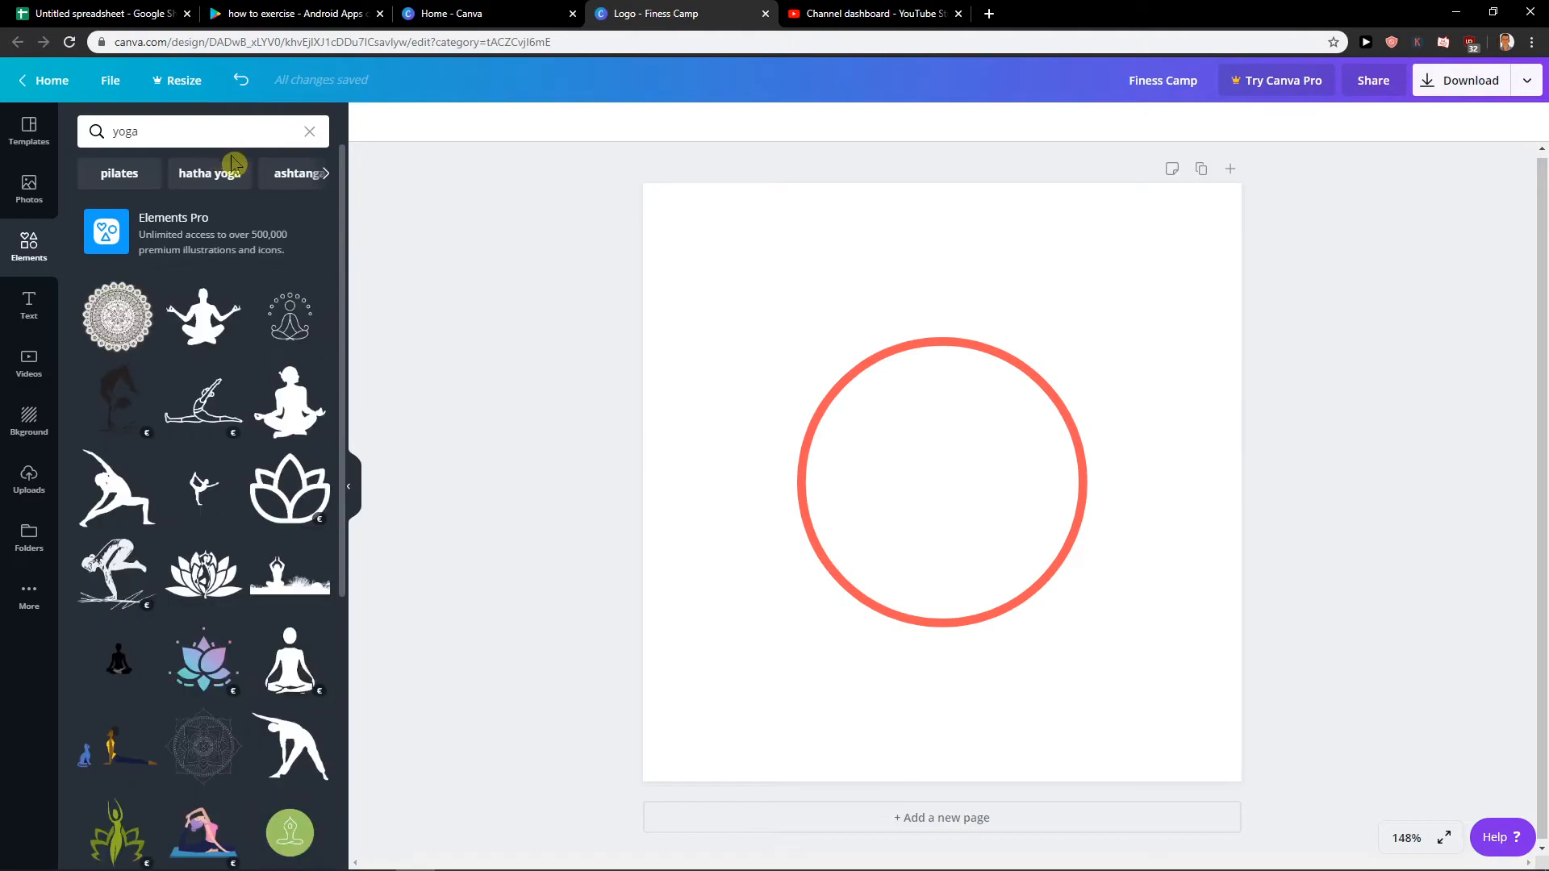
{"action": "scroll", "coordinate": [232, 403], "scroll_direction": "down", "scroll_amount": 4}
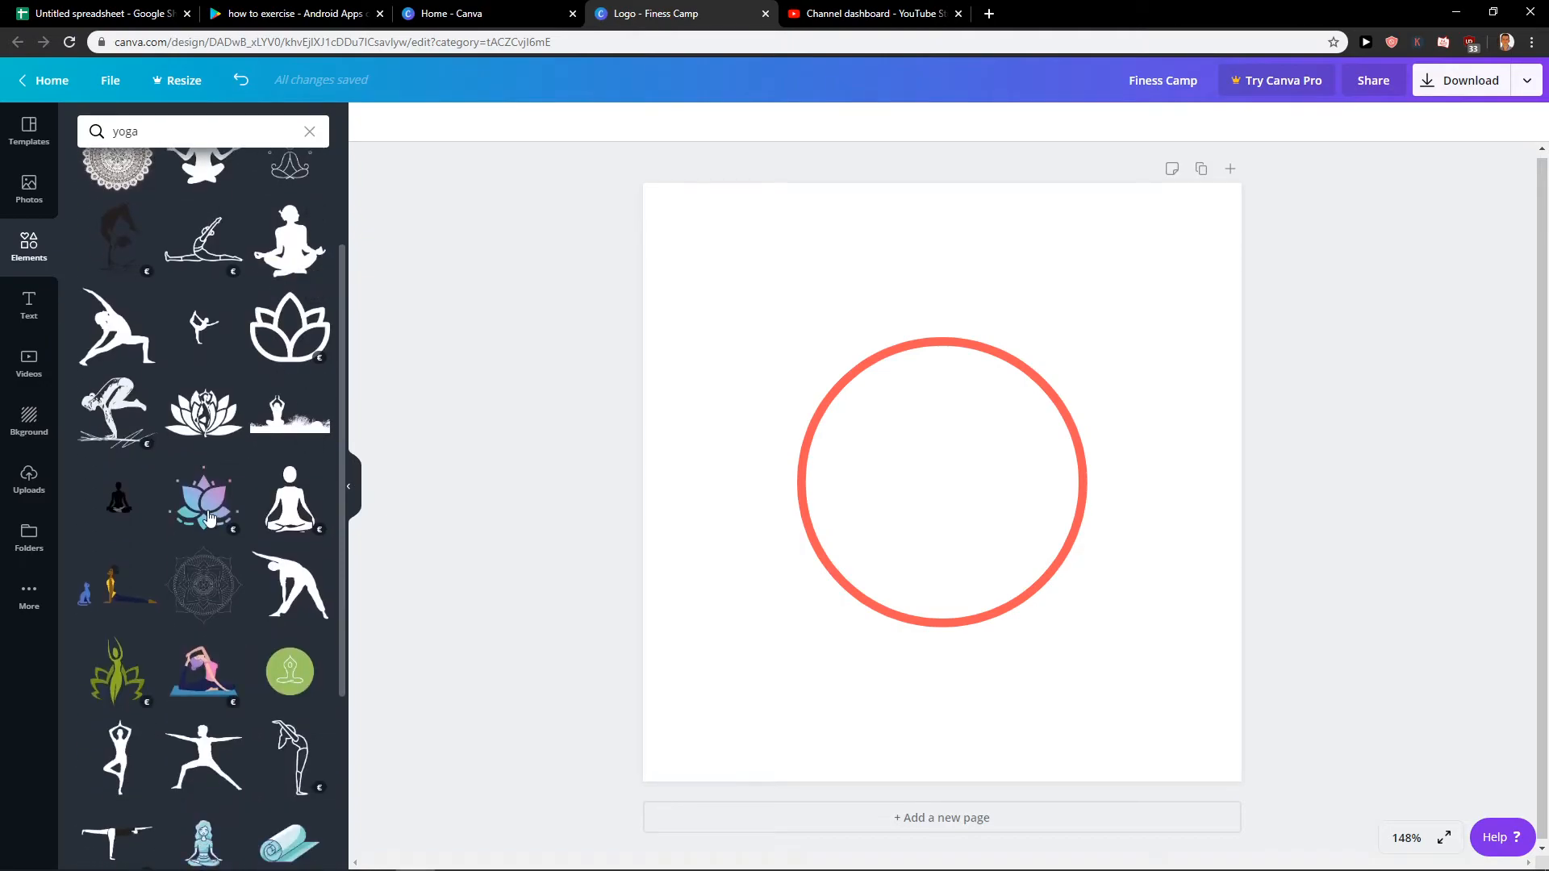
{"action": "left_click", "coordinate": [306, 352]}
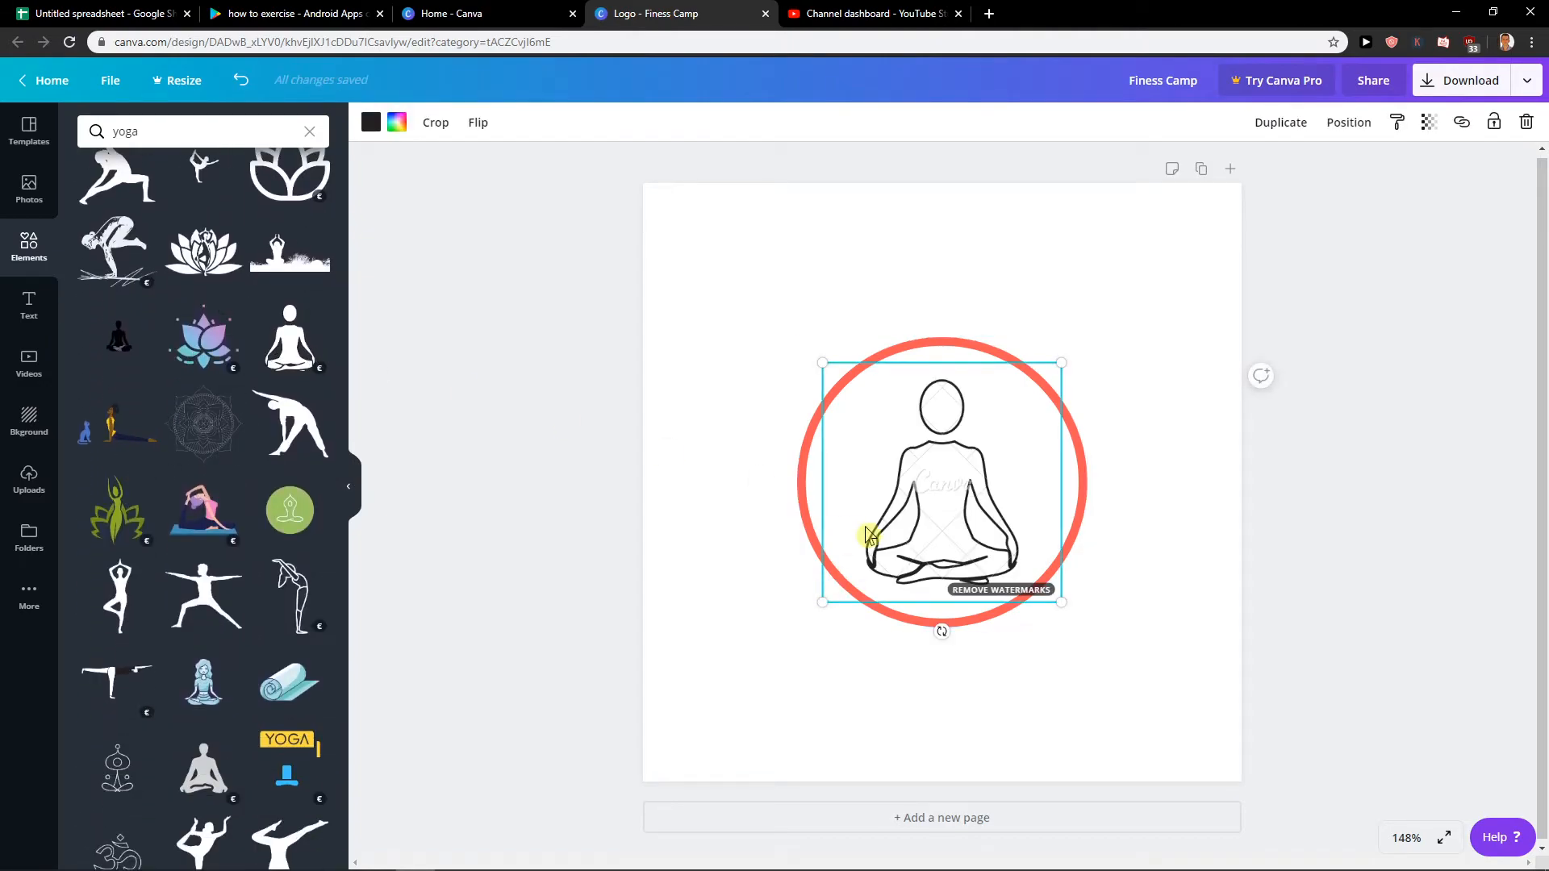
{"action": "key", "text": "Delete"}
Place the seated woman silhouette from the yoga graphics inside the circle, move it slightly up, and colour it white.
{"action": "scroll", "coordinate": [217, 461], "scroll_direction": "down", "scroll_amount": 4}
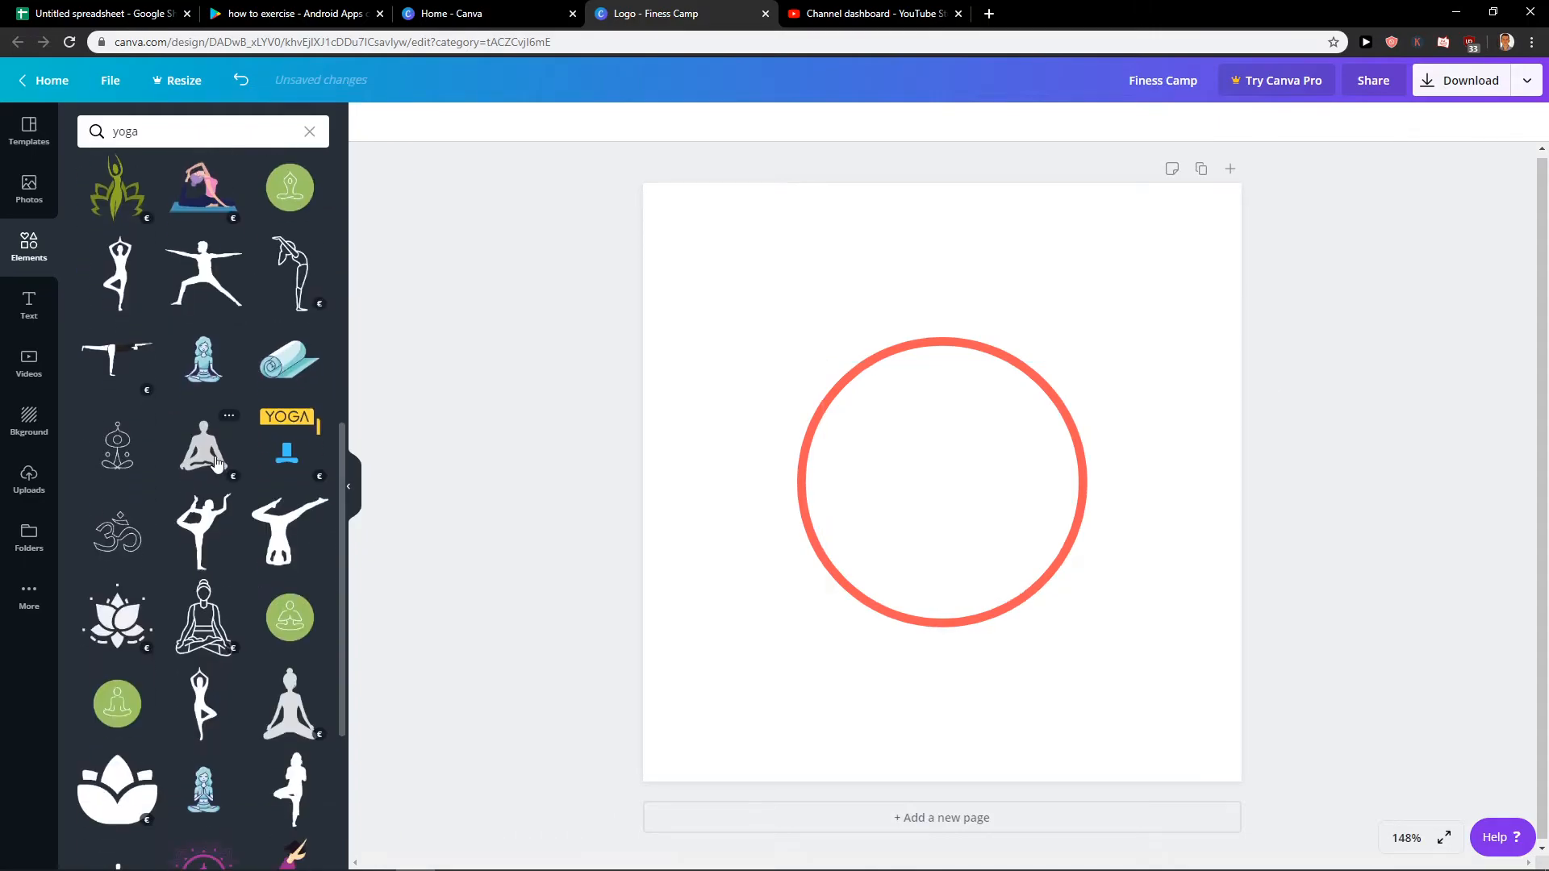
{"action": "scroll", "coordinate": [207, 461], "scroll_direction": "down", "scroll_amount": 4}
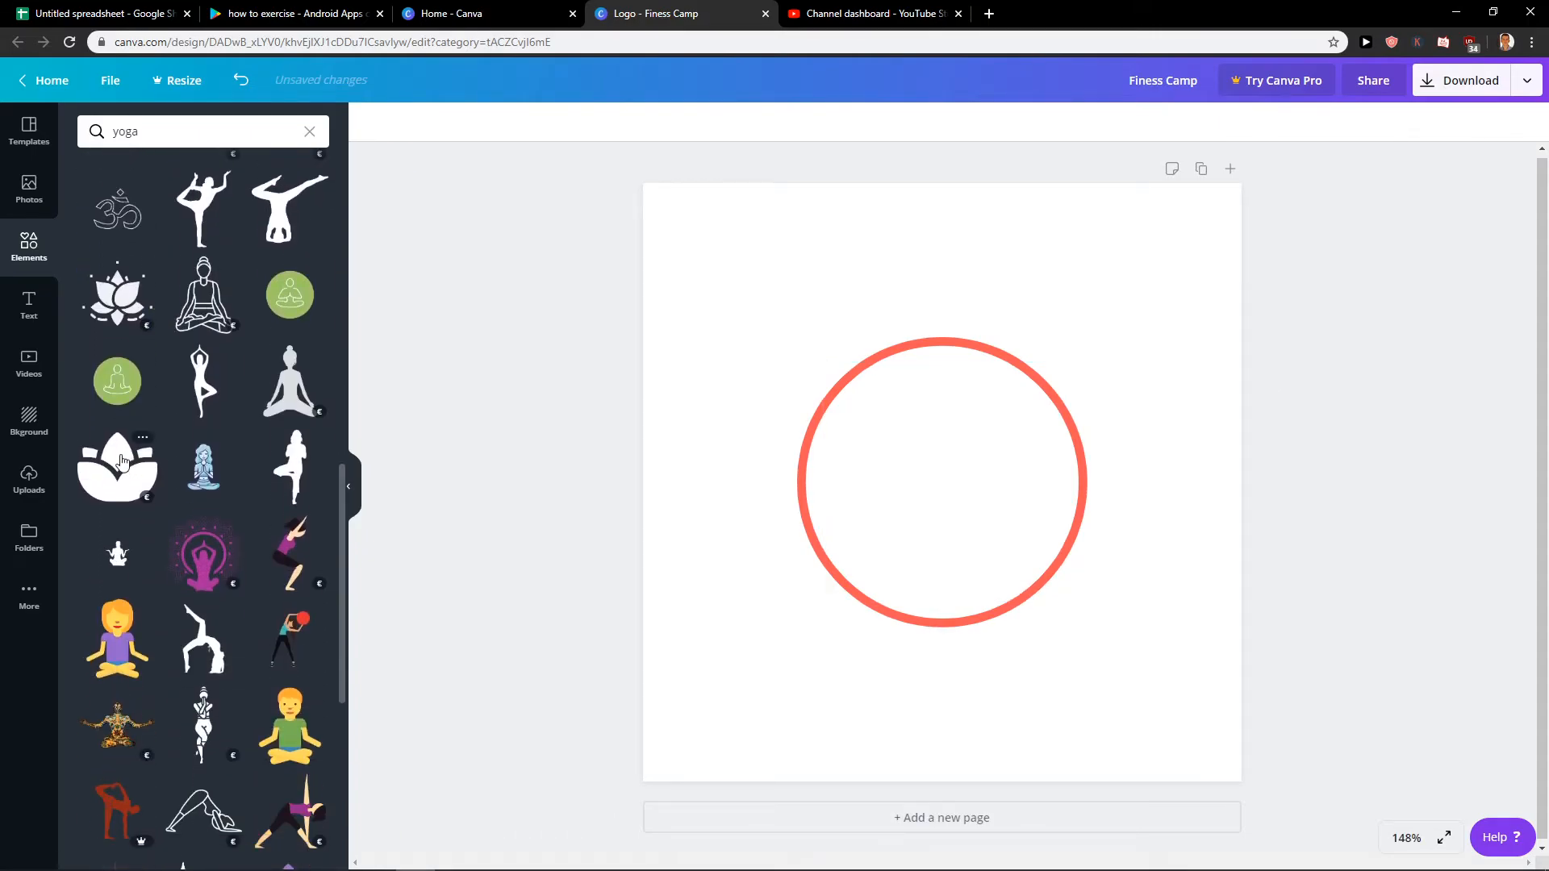
{"action": "left_click", "coordinate": [290, 372]}
{"action": "left_click_drag", "start_coordinate": [912, 508], "coordinate": [909, 496]}
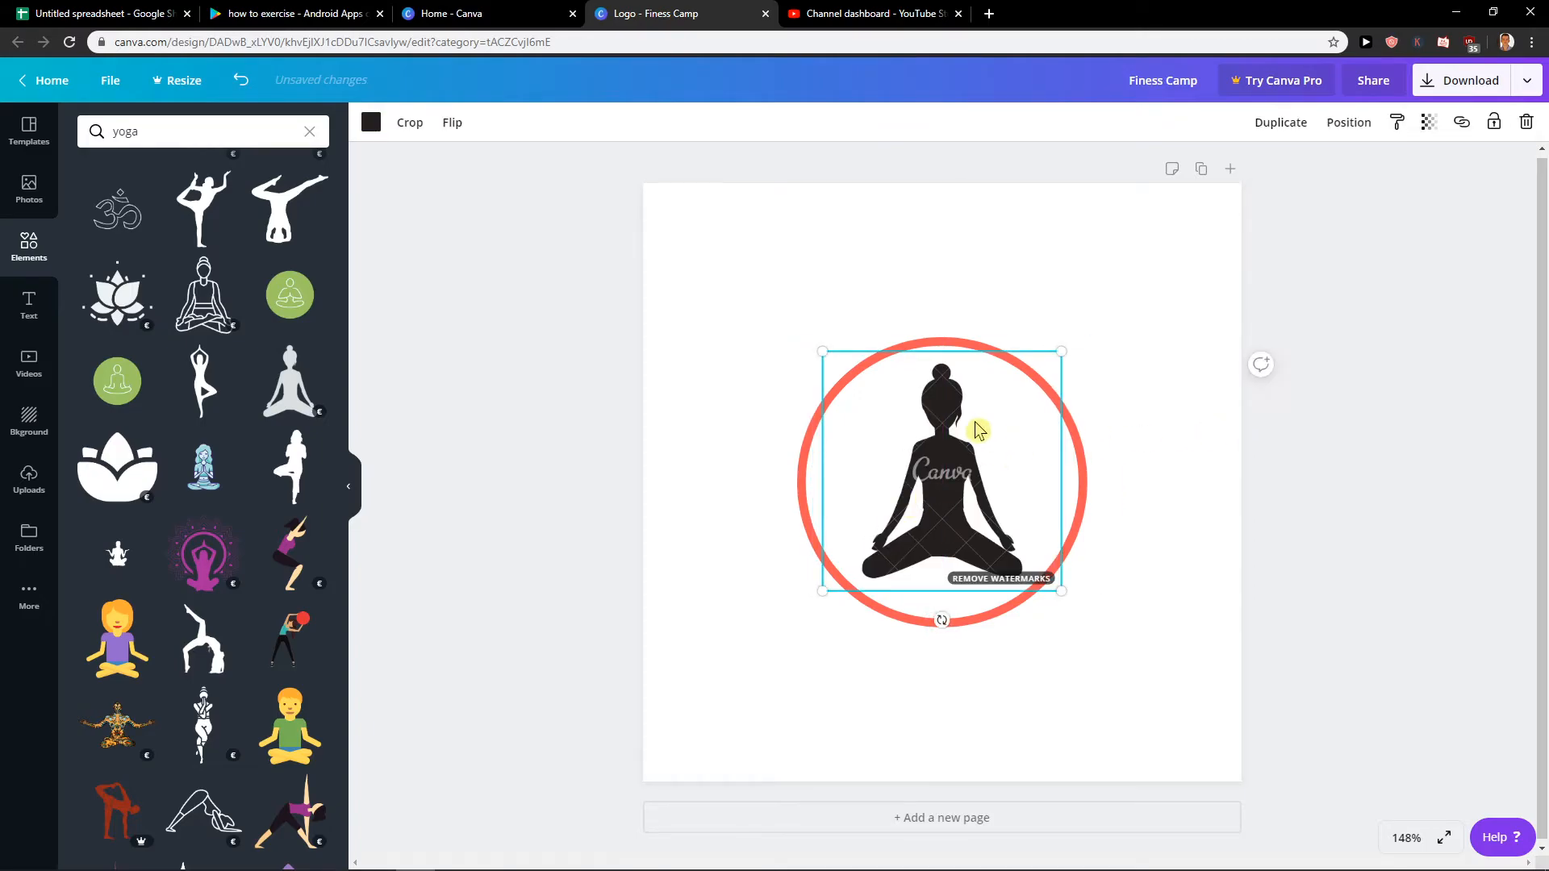
{"action": "left_click", "coordinate": [370, 121]}
{"action": "left_click", "coordinate": [309, 279]}
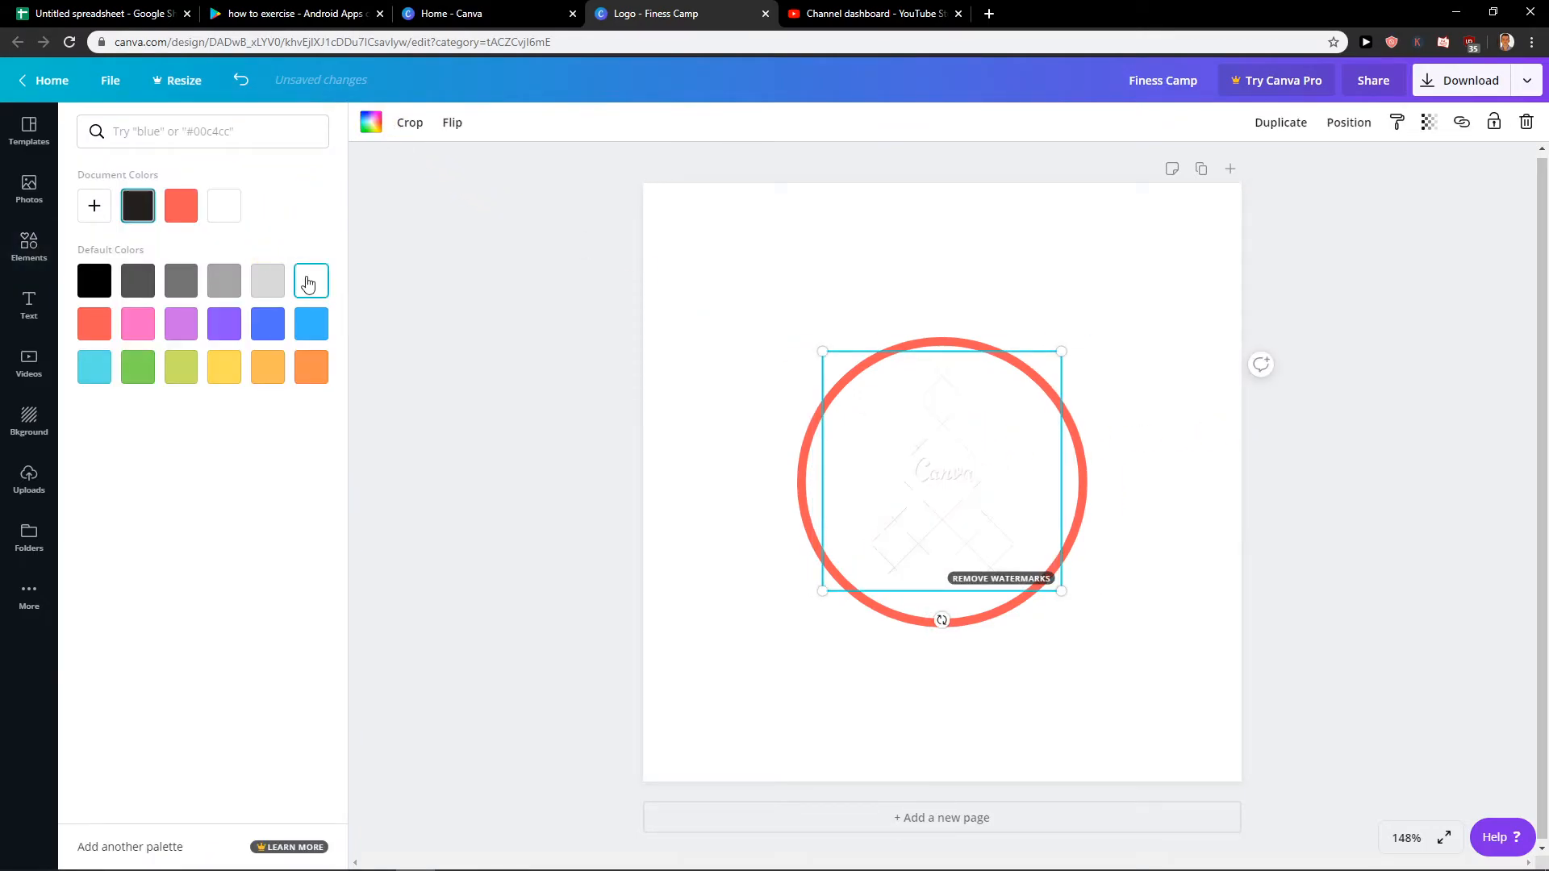
Try black, coral and orange on the seated woman silhouette inside the circle, and settle on light blue.
{"action": "left_click", "coordinate": [108, 284]}
{"action": "left_click", "coordinate": [93, 324]}
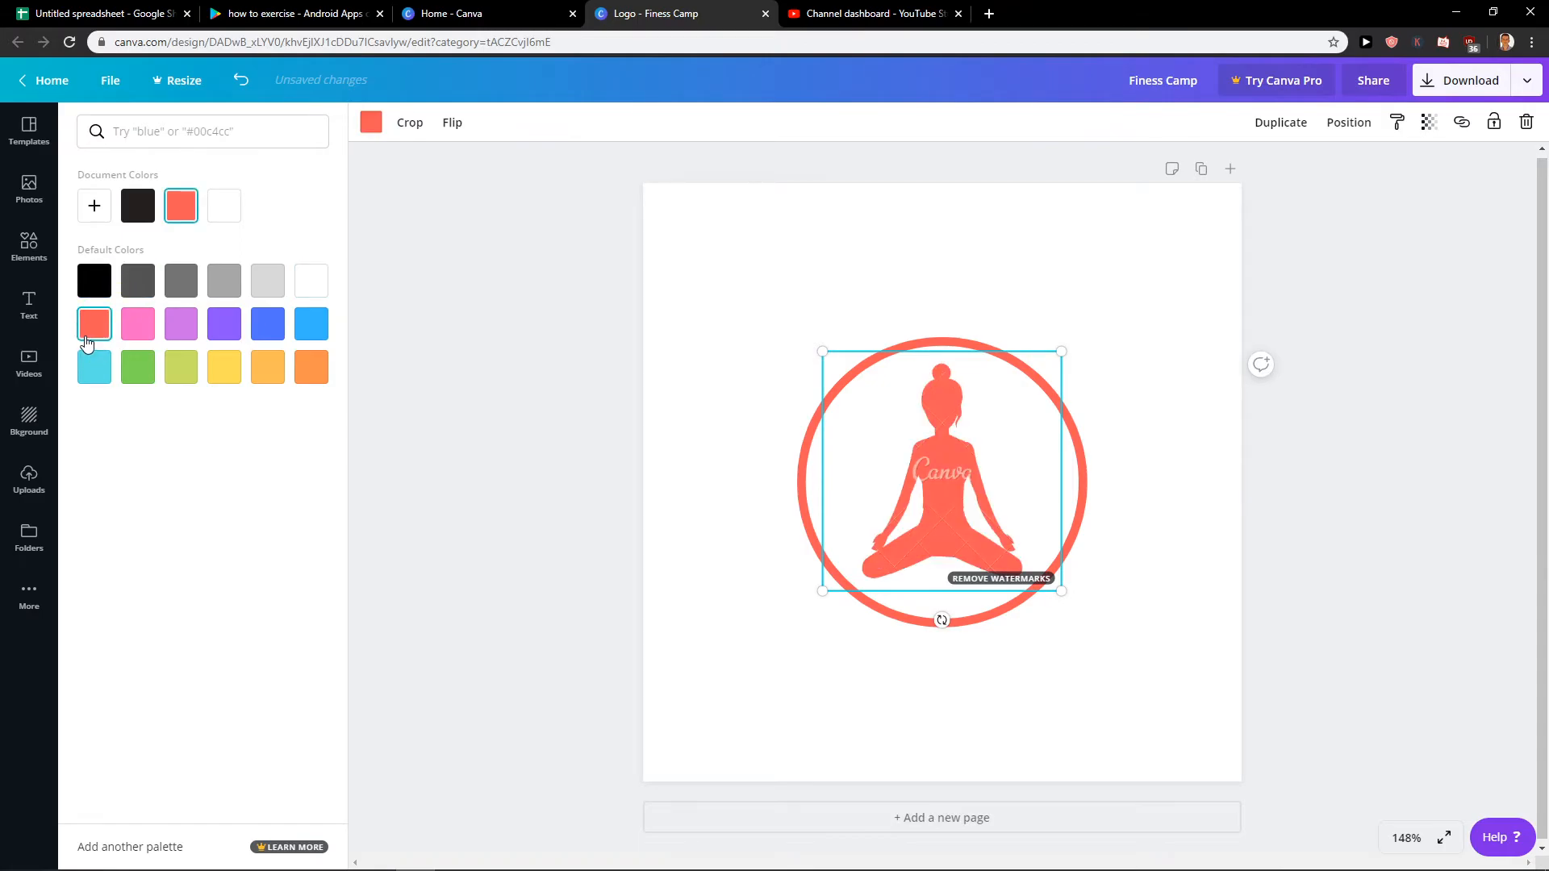
{"action": "left_click", "coordinate": [315, 373]}
{"action": "left_click", "coordinate": [314, 325]}
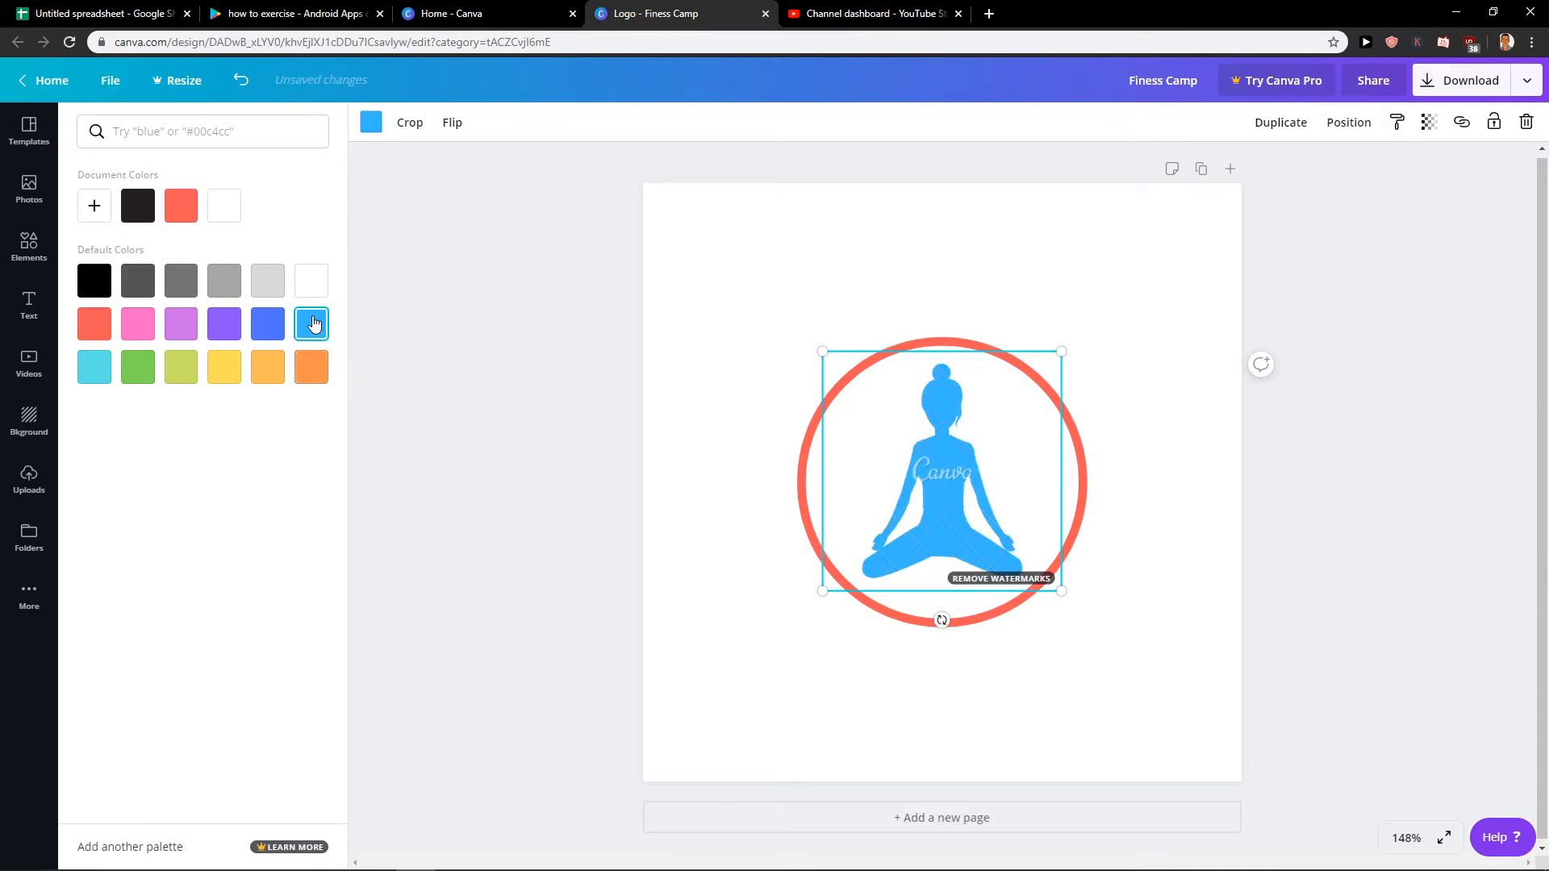
{"action": "left_click", "coordinate": [555, 397]}
{"action": "scroll", "coordinate": [216, 571], "scroll_direction": "down", "scroll_amount": 5}
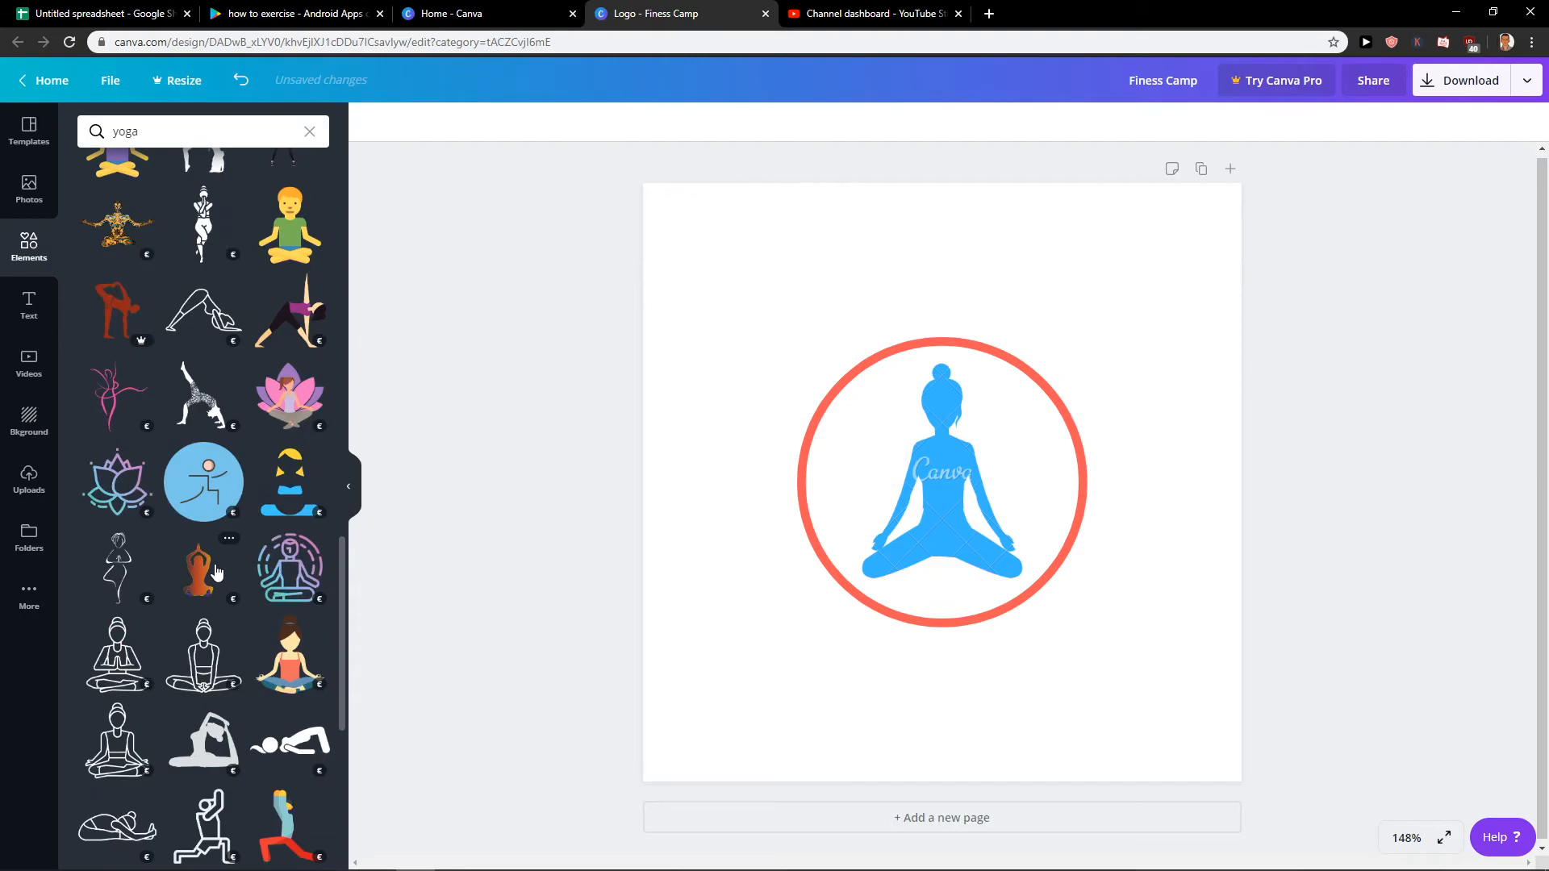
{"action": "left_click", "coordinate": [928, 452]}
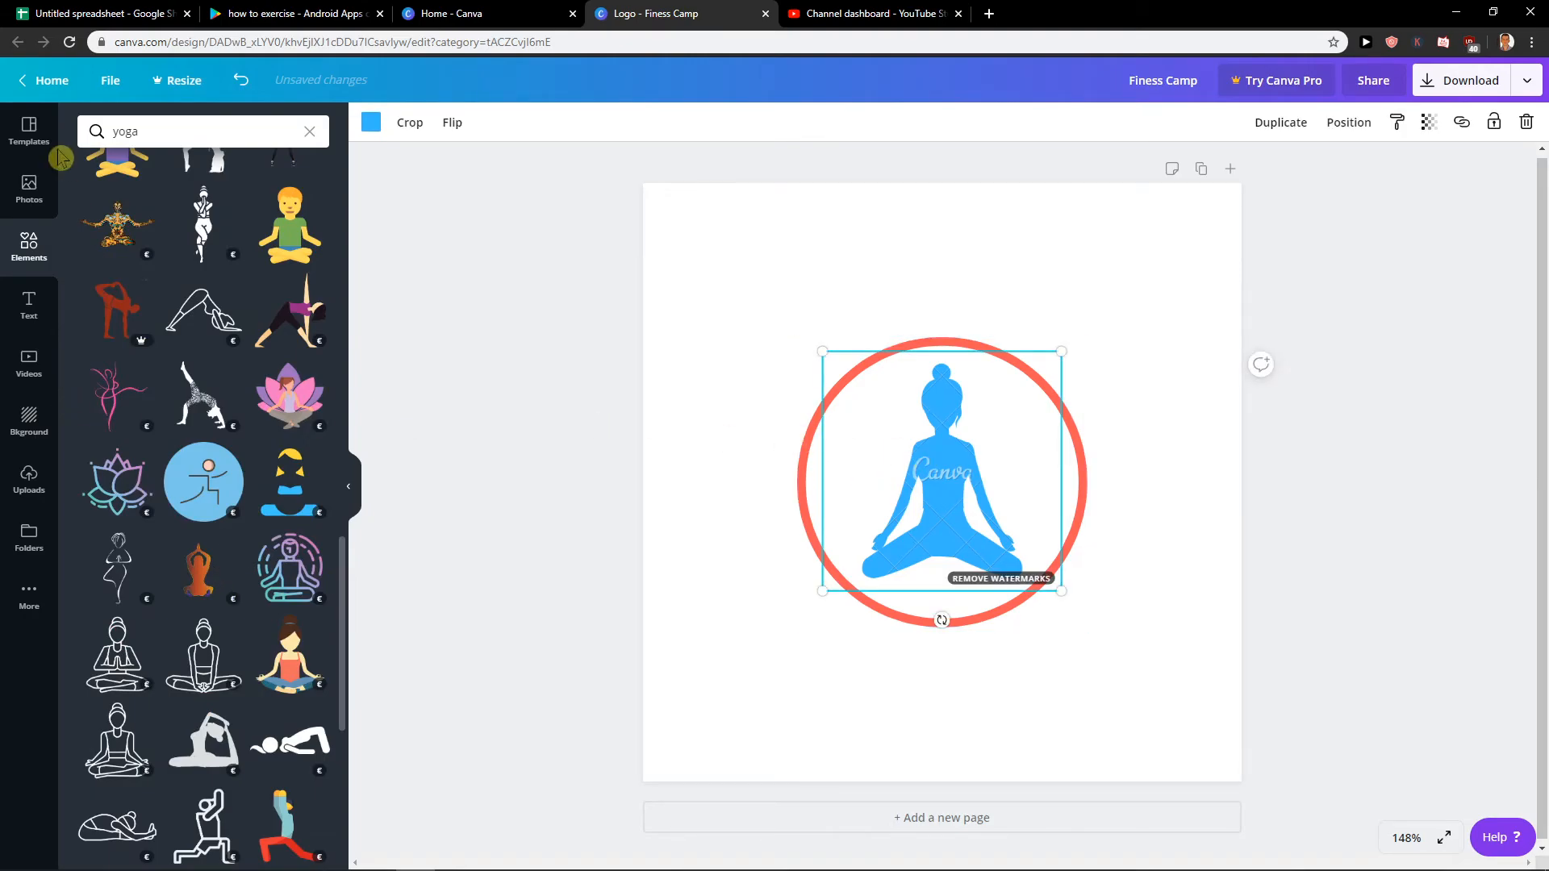
Clear the recently used filter from the templates and browse the logo categories, including all Computer Logo designs.
{"action": "left_click", "coordinate": [50, 151]}
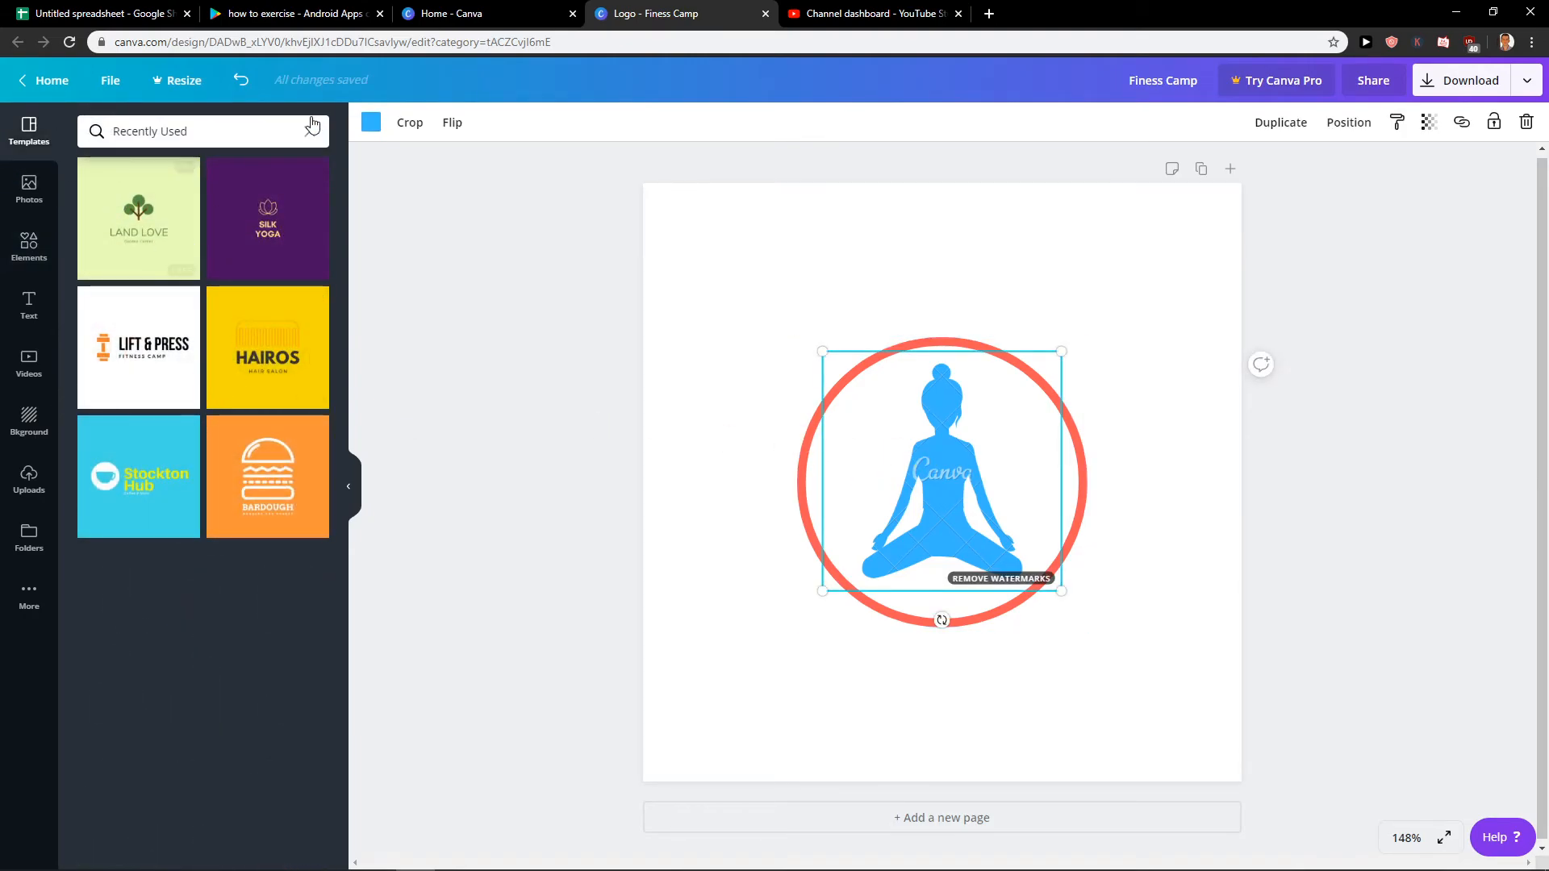
{"action": "left_click", "coordinate": [310, 131]}
{"action": "left_click", "coordinate": [218, 378]}
{"action": "scroll", "coordinate": [190, 355], "scroll_direction": "down", "scroll_amount": 6}
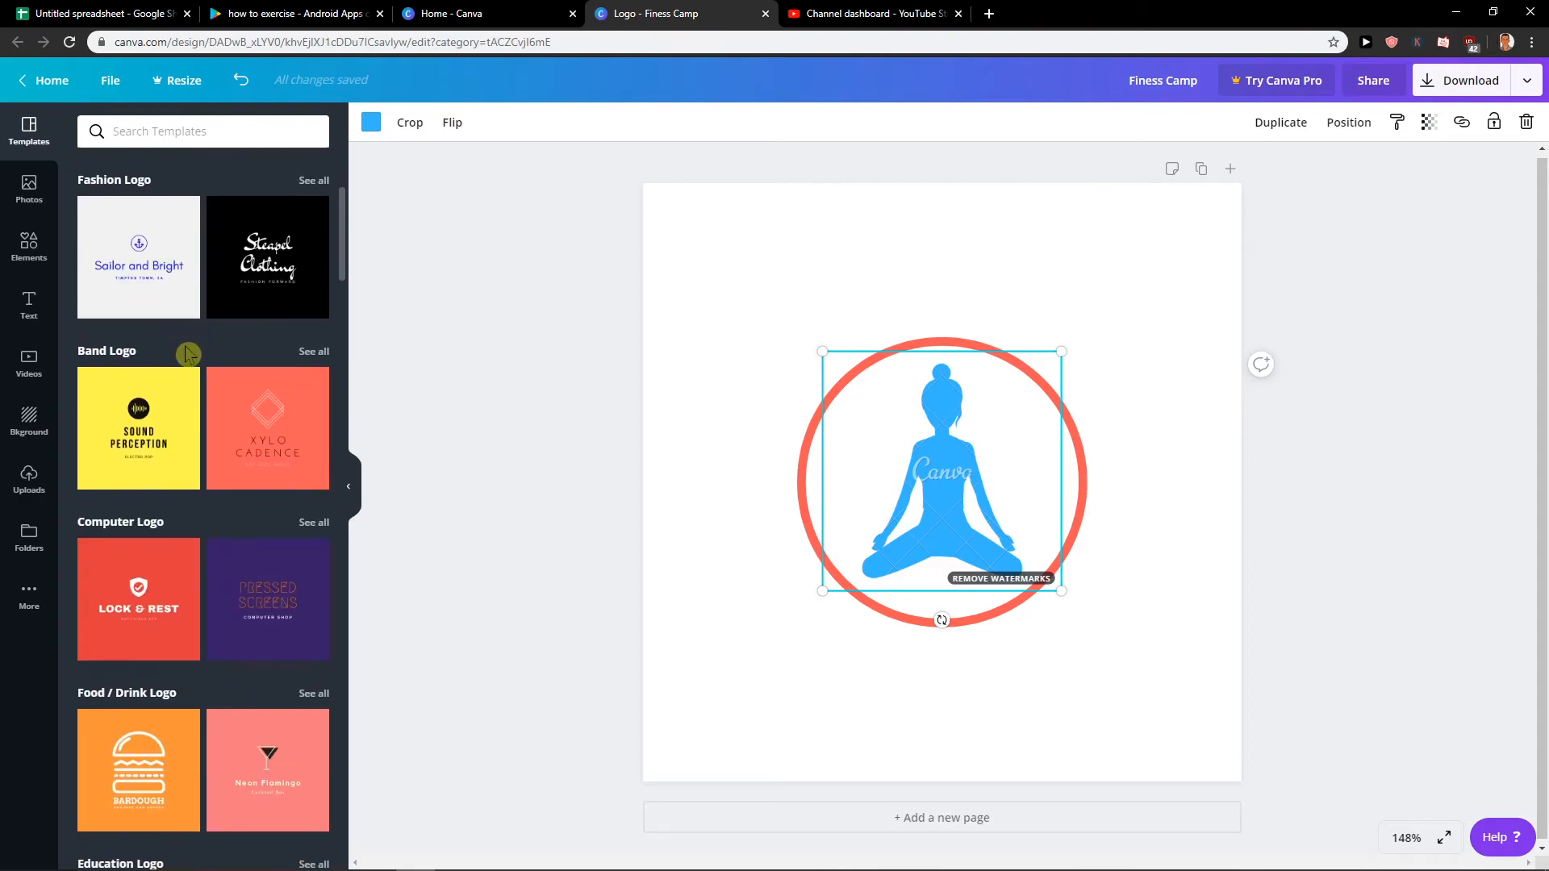
{"action": "scroll", "coordinate": [186, 342], "scroll_direction": "down", "scroll_amount": 2}
{"action": "left_click", "coordinate": [95, 213]}
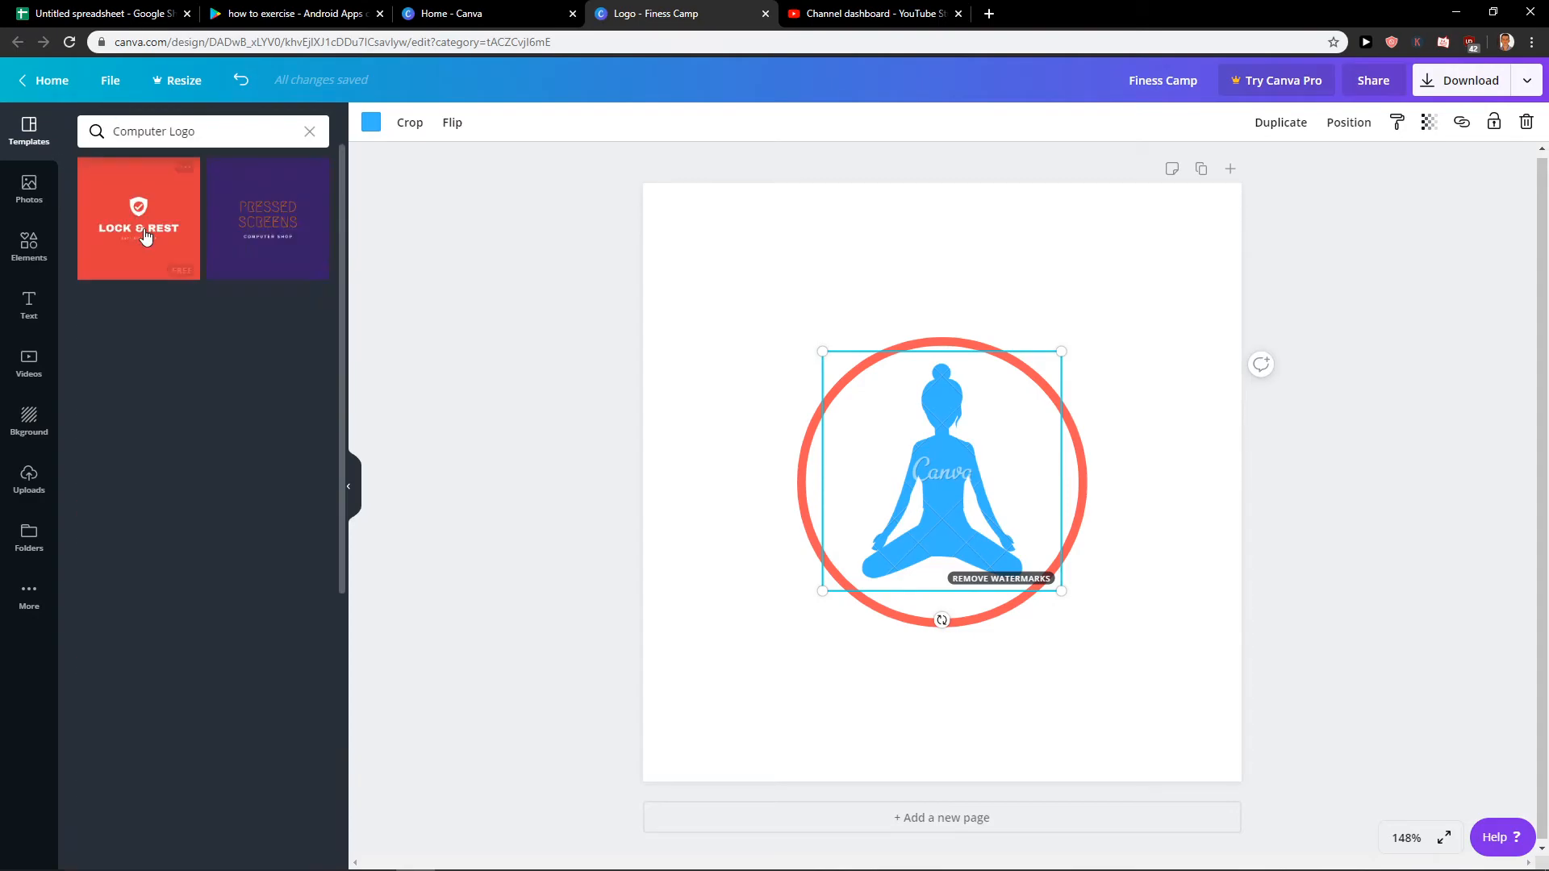
{"action": "scroll", "coordinate": [231, 327], "scroll_direction": "down", "scroll_amount": 7}
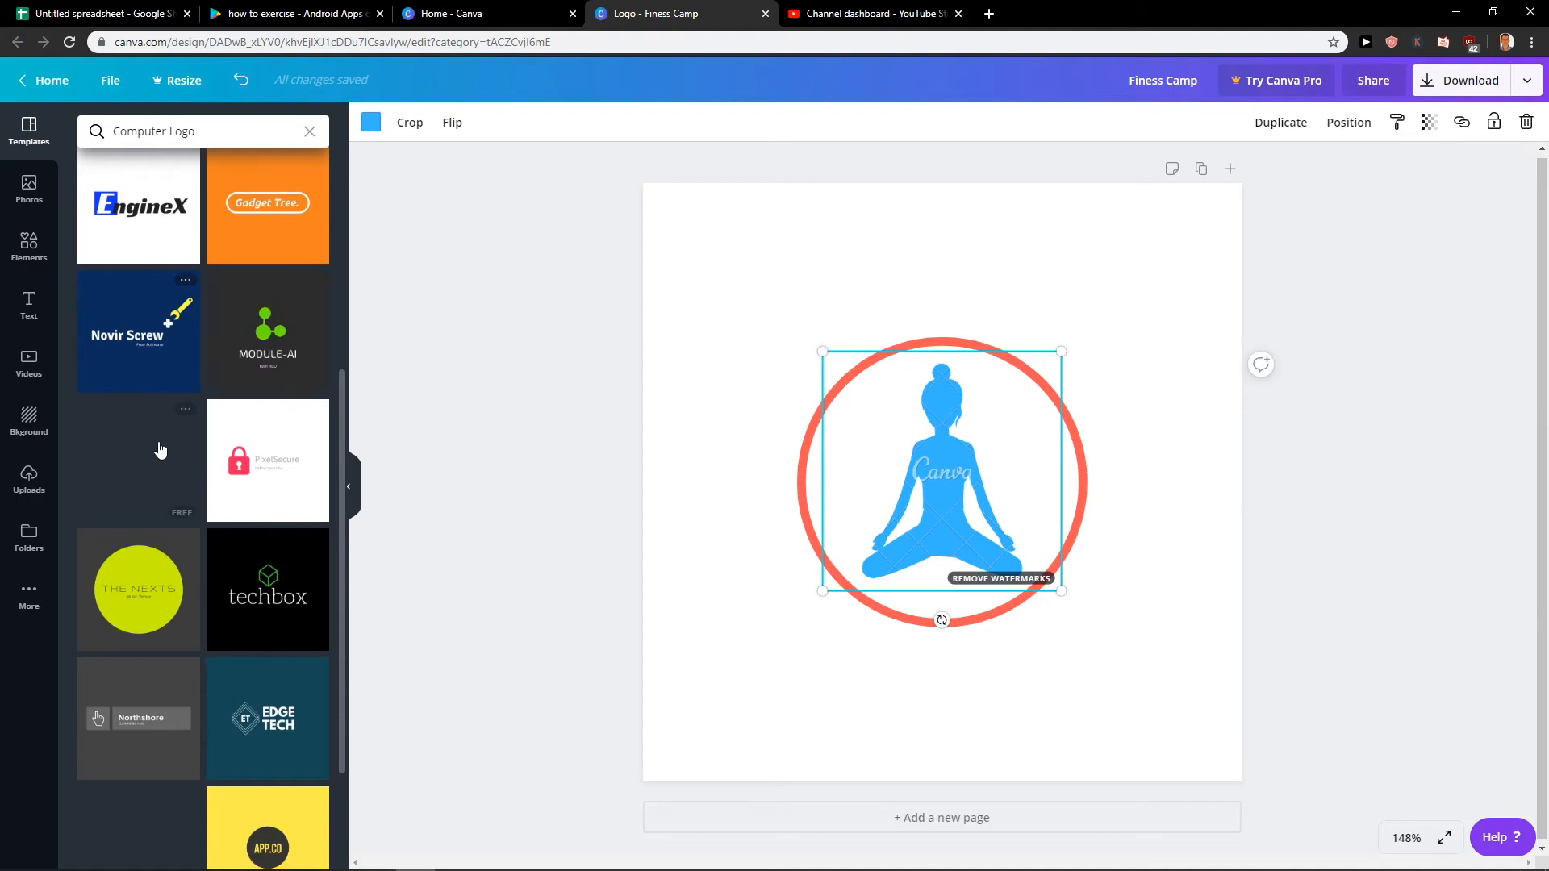